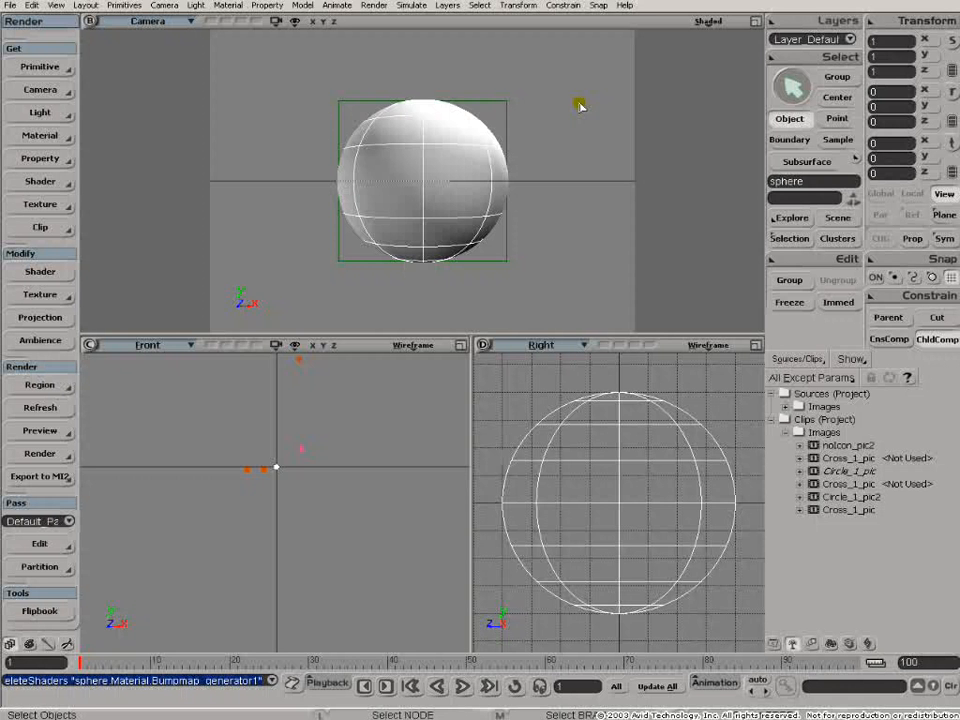
Step: Show the sphere's material in the Render Tree and spread its Lambert and Material nodes apart
{"action": "left_click", "coordinate": [506, 114]}
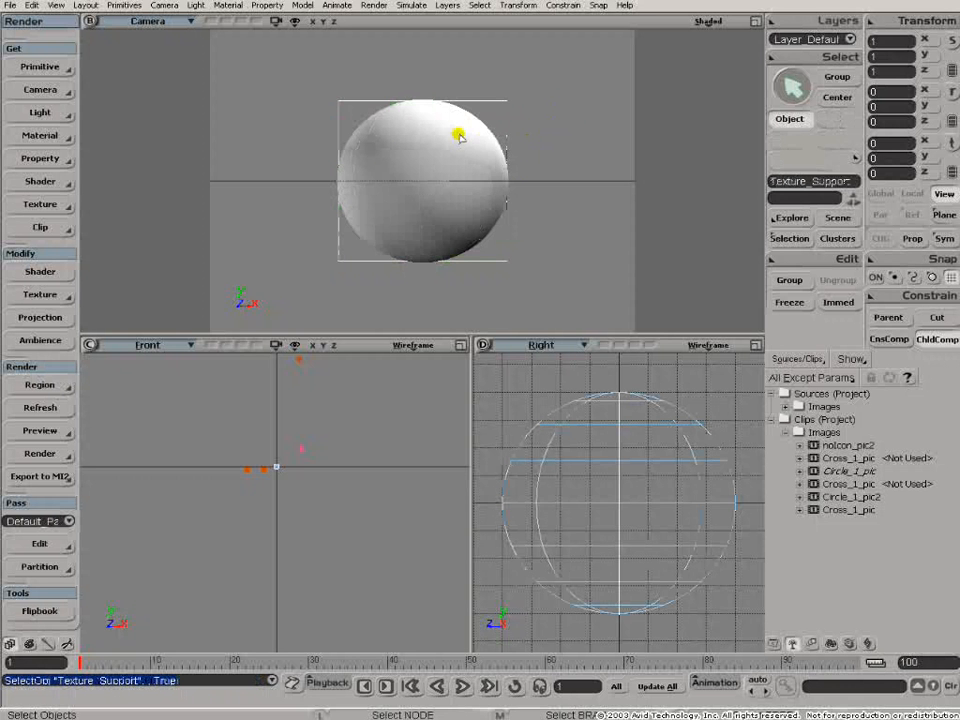
{"action": "left_click", "coordinate": [486, 178]}
{"action": "key", "text": "7"}
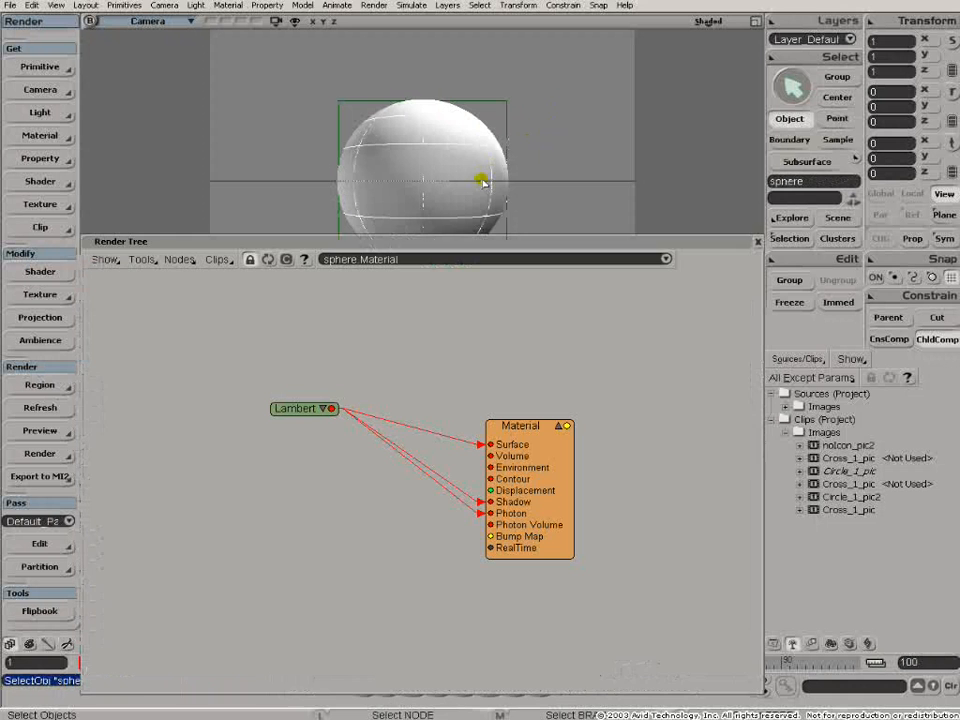
{"action": "left_click_drag", "start_coordinate": [285, 411], "coordinate": [328, 460]}
{"action": "left_click_drag", "start_coordinate": [512, 455], "coordinate": [613, 448]}
{"action": "left_click_drag", "start_coordinate": [501, 244], "coordinate": [577, 247]}
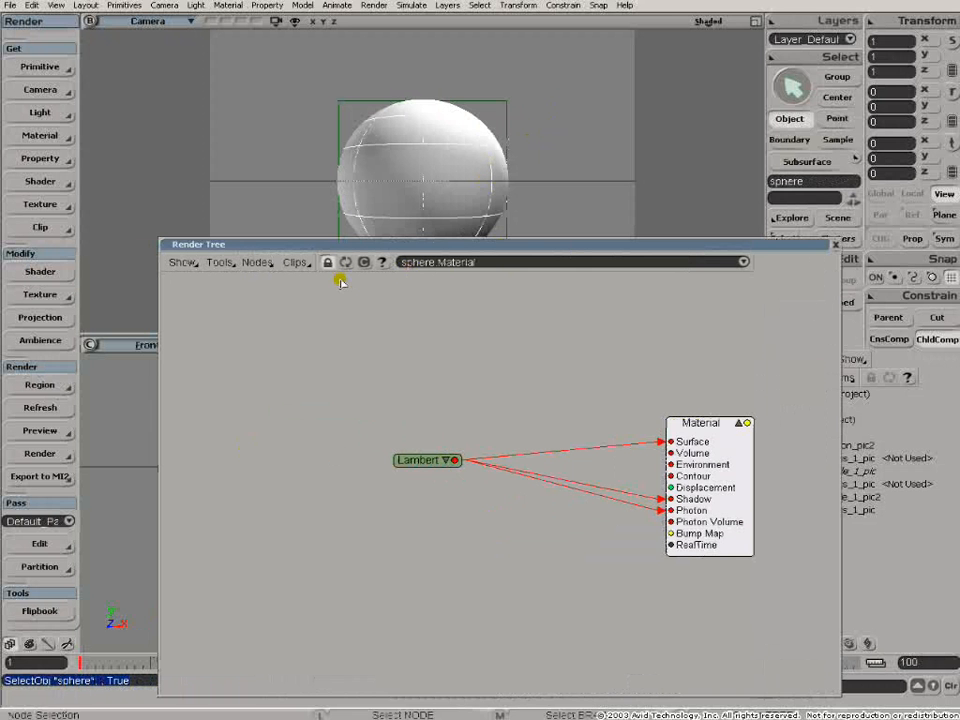
Step: Add a Bumpmap generator node to the sphere's material and arrange it with its noIcon_pic2 image node above the Lambert node
{"action": "left_click", "coordinate": [256, 262]}
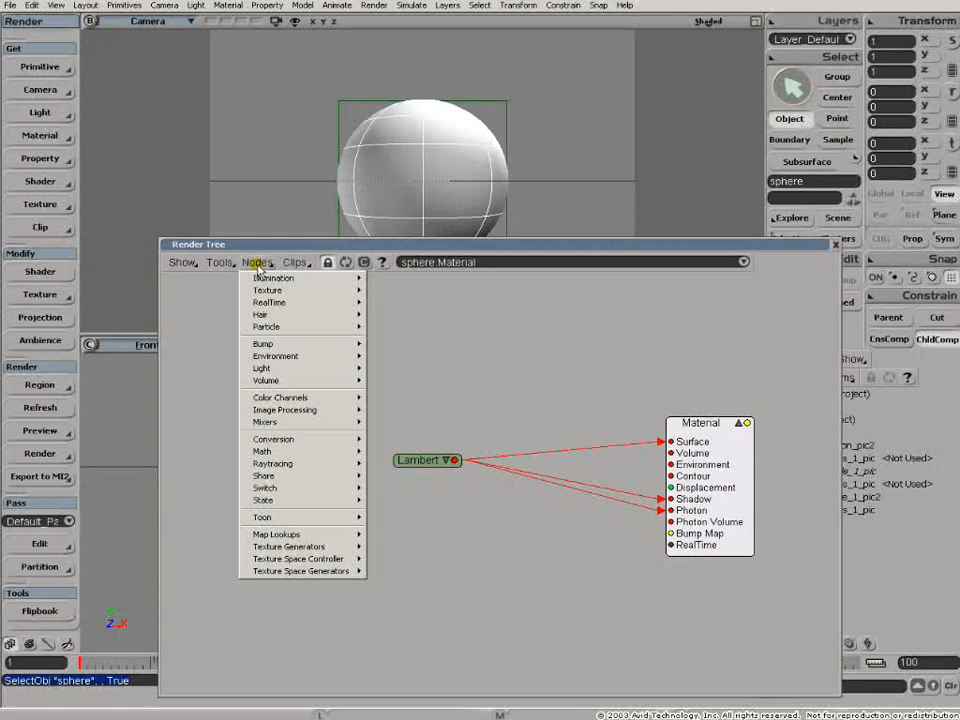
{"action": "mouse_move", "coordinate": [257, 294]}
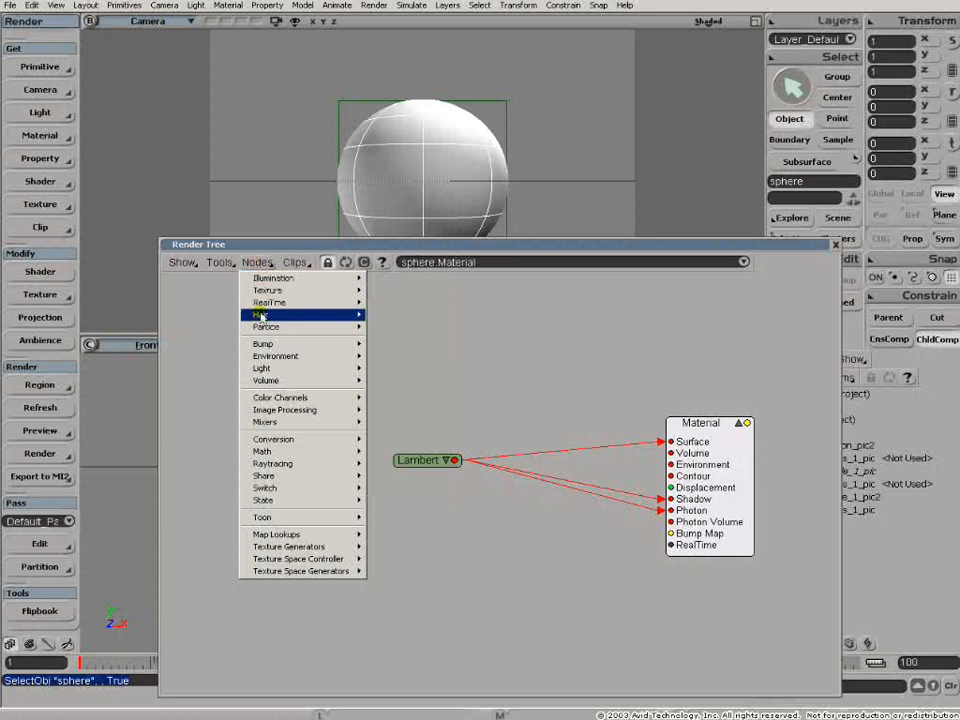
{"action": "mouse_move", "coordinate": [292, 346]}
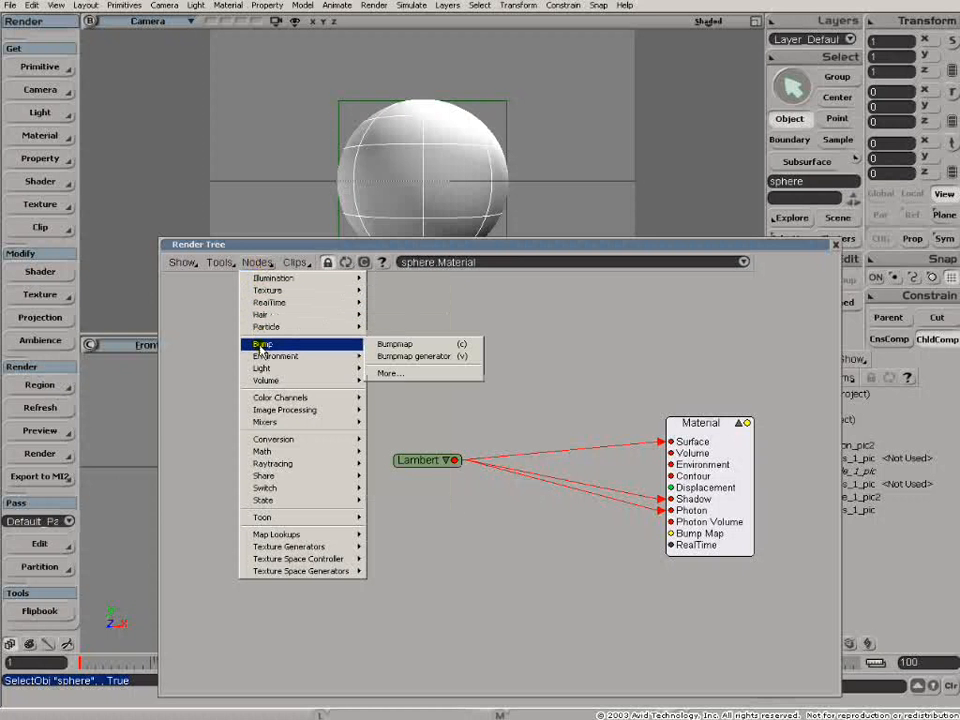
{"action": "left_click", "coordinate": [400, 357]}
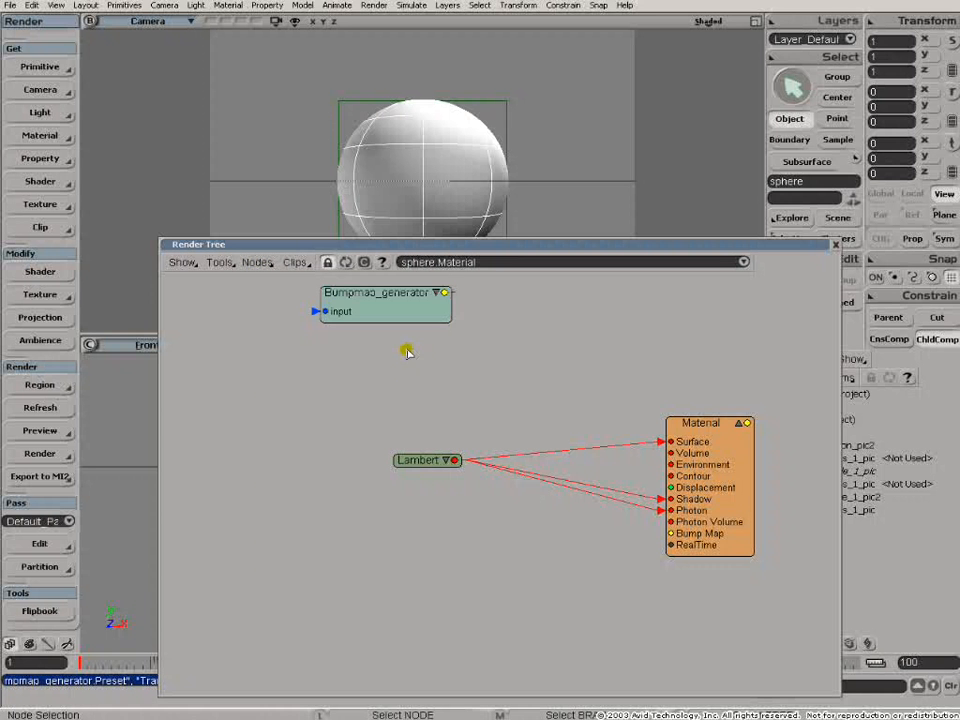
{"action": "left_click_drag", "start_coordinate": [381, 298], "coordinate": [509, 370]}
{"action": "left_click_drag", "start_coordinate": [379, 292], "coordinate": [224, 340]}
{"action": "left_click_drag", "start_coordinate": [527, 384], "coordinate": [475, 401]}
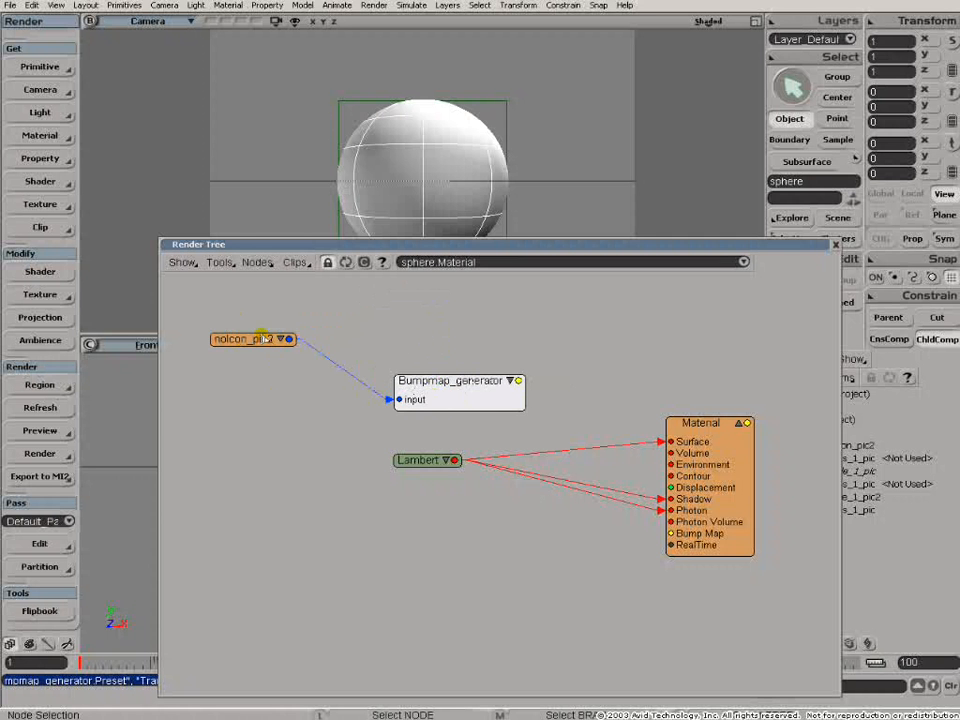
{"action": "left_click_drag", "start_coordinate": [257, 337], "coordinate": [315, 329]}
{"action": "left_click_drag", "start_coordinate": [440, 384], "coordinate": [409, 376]}
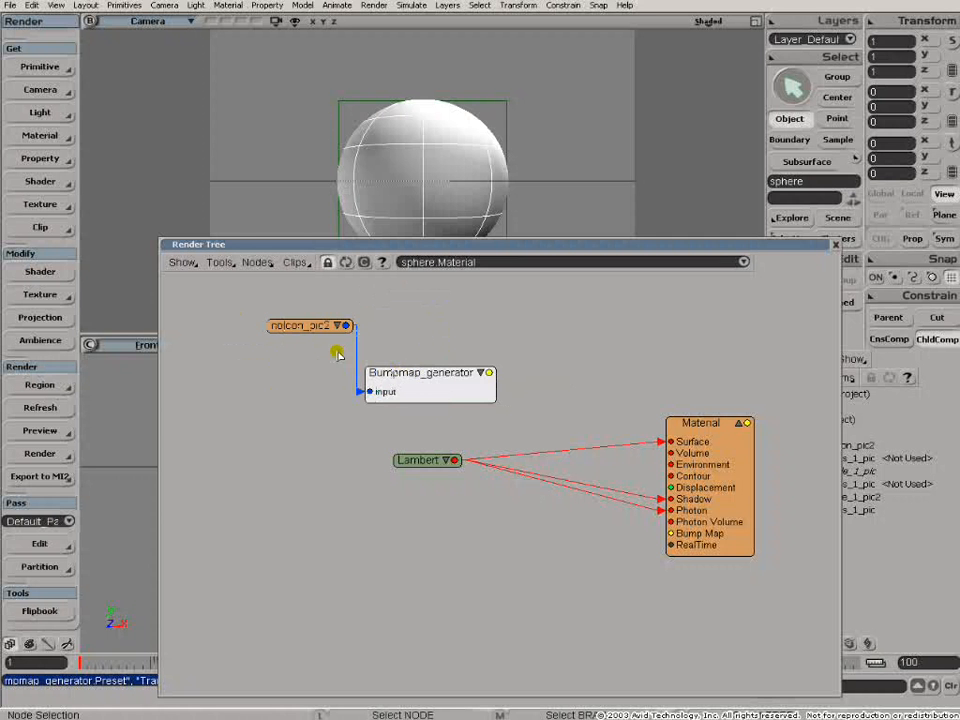
{"action": "left_click_drag", "start_coordinate": [307, 330], "coordinate": [261, 340]}
{"action": "left_click_drag", "start_coordinate": [397, 378], "coordinate": [392, 364]}
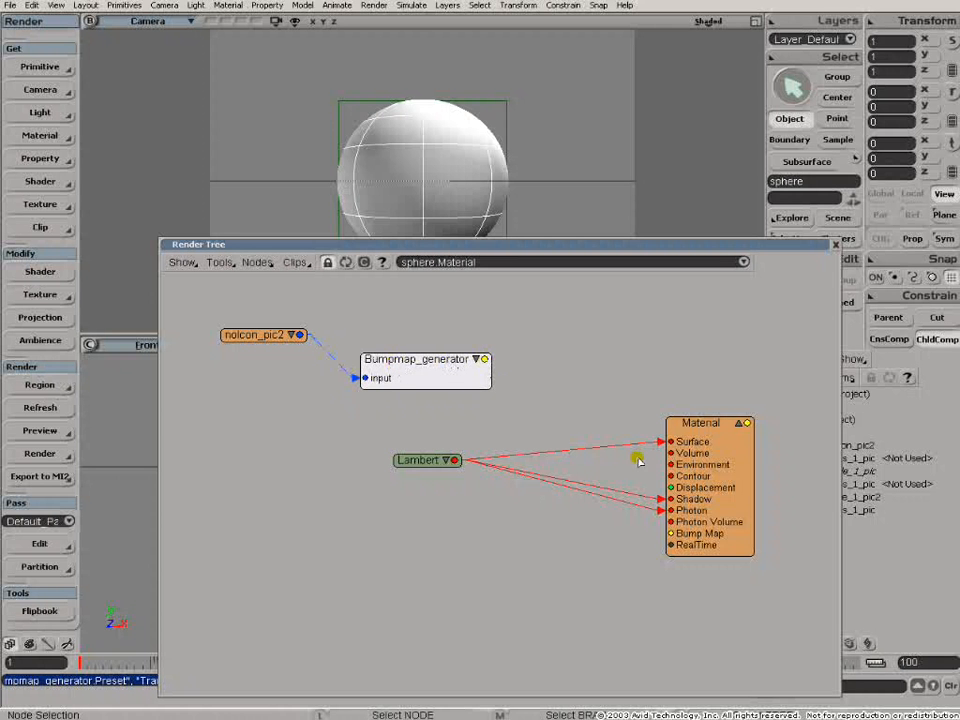
Step: Expand the Lambert node beside the Material node to examine its input ports, and collapse it again
{"action": "left_click", "coordinate": [447, 461]}
{"action": "left_click_drag", "start_coordinate": [450, 463], "coordinate": [585, 436]}
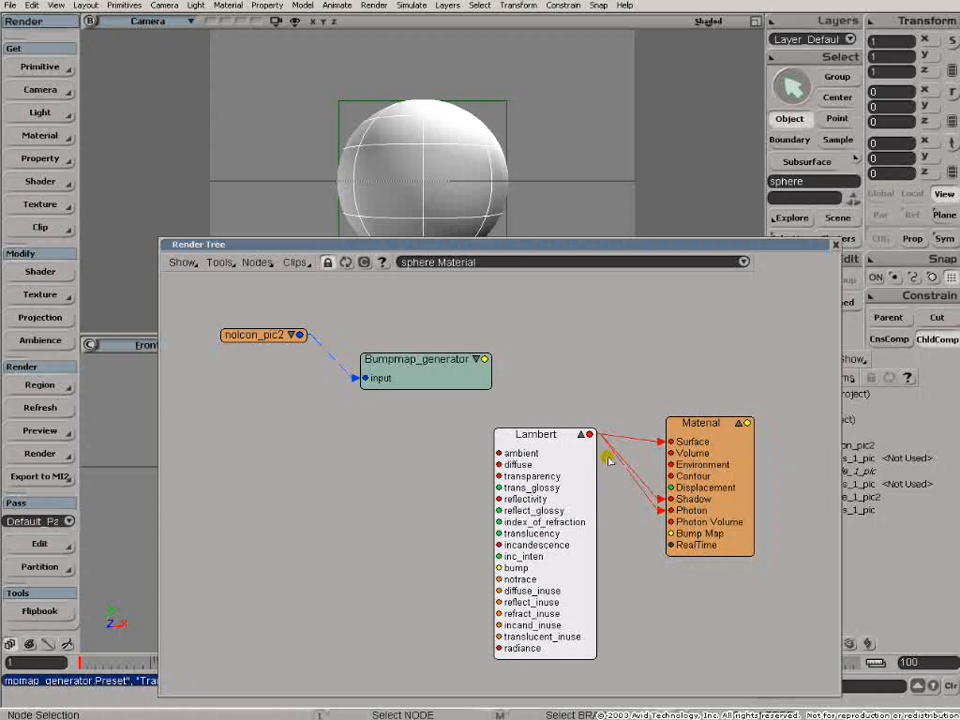
{"action": "left_click", "coordinate": [582, 435]}
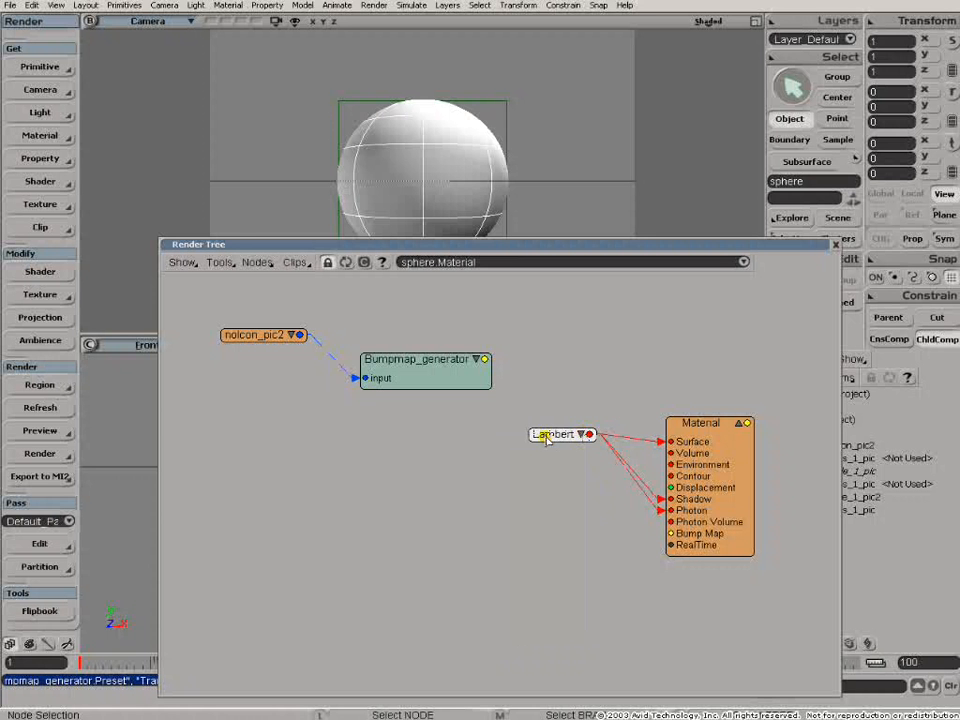
Step: Move the Lambert node out of the way and connect the Bumpmap_generator output to the Material's Bump Map port
{"action": "left_click_drag", "start_coordinate": [543, 436], "coordinate": [561, 332]}
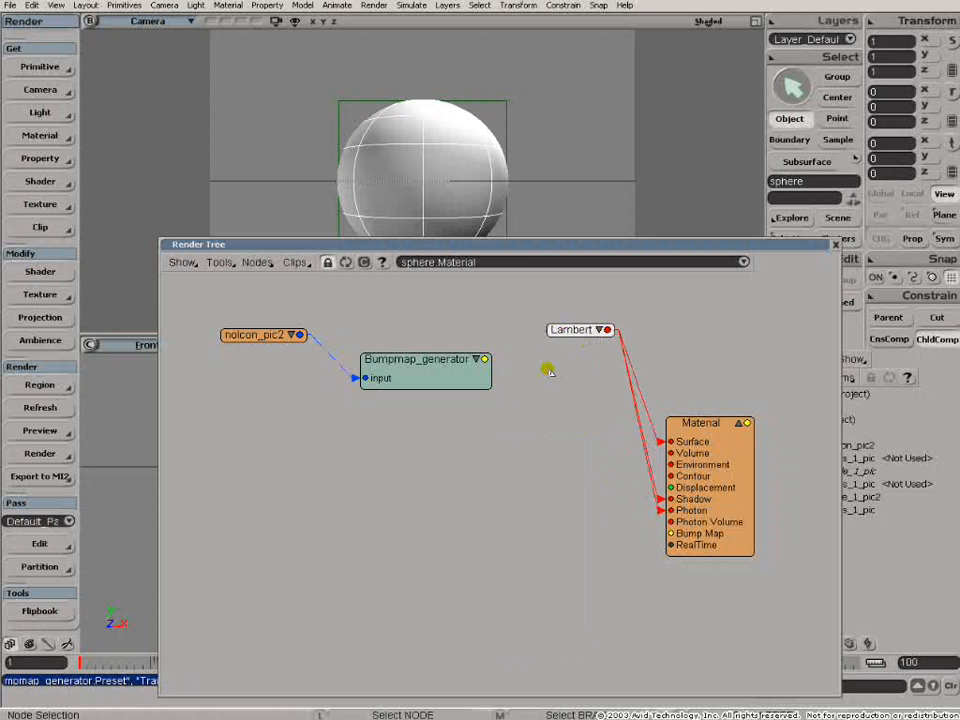
{"action": "left_click_drag", "start_coordinate": [446, 377], "coordinate": [444, 433]}
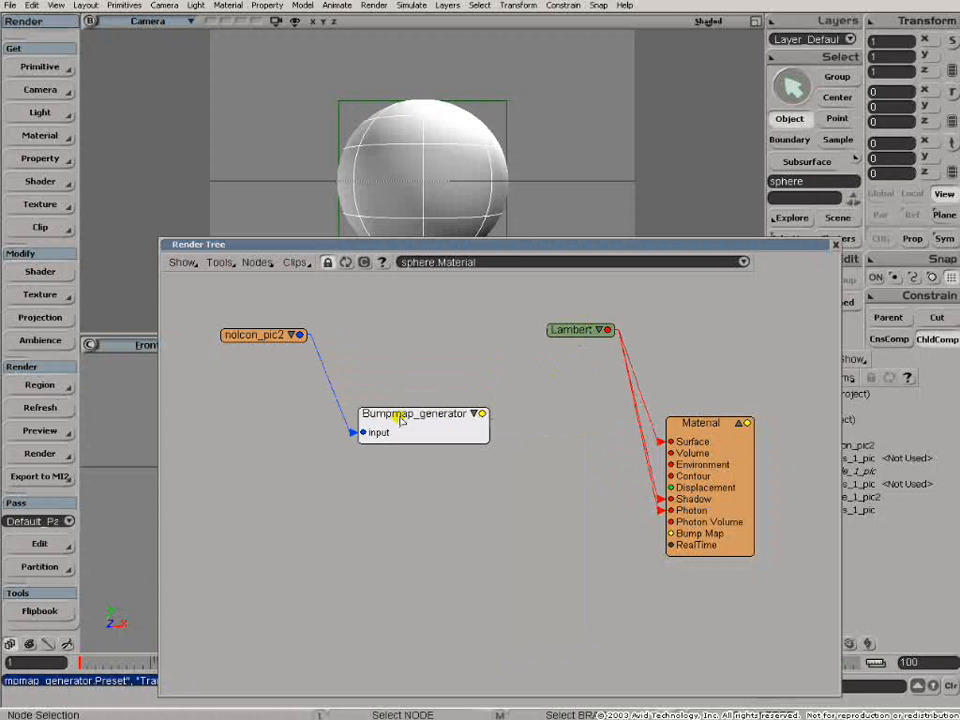
{"action": "left_click_drag", "start_coordinate": [402, 419], "coordinate": [436, 399]}
{"action": "left_click_drag", "start_coordinate": [517, 395], "coordinate": [686, 540]}
{"action": "left_click_drag", "start_coordinate": [437, 396], "coordinate": [437, 418]}
Step: Assign Texture_Projection (Planar XY) as the Bumpmap generator's texture projection and increase its bump Factor
{"action": "double_click", "coordinate": [437, 418]}
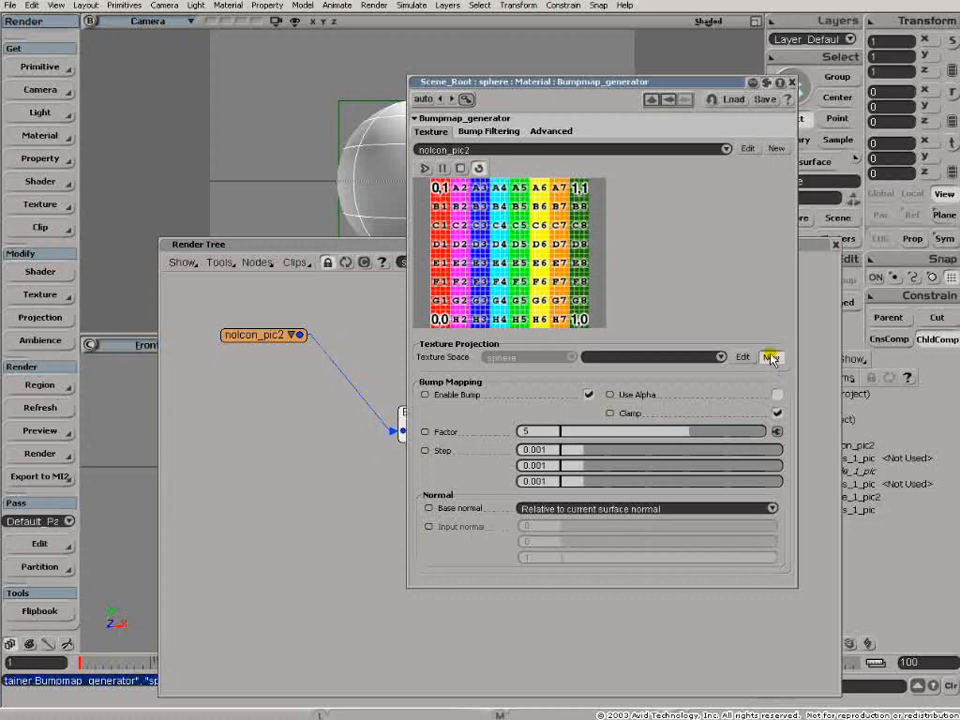
{"action": "left_click", "coordinate": [720, 358]}
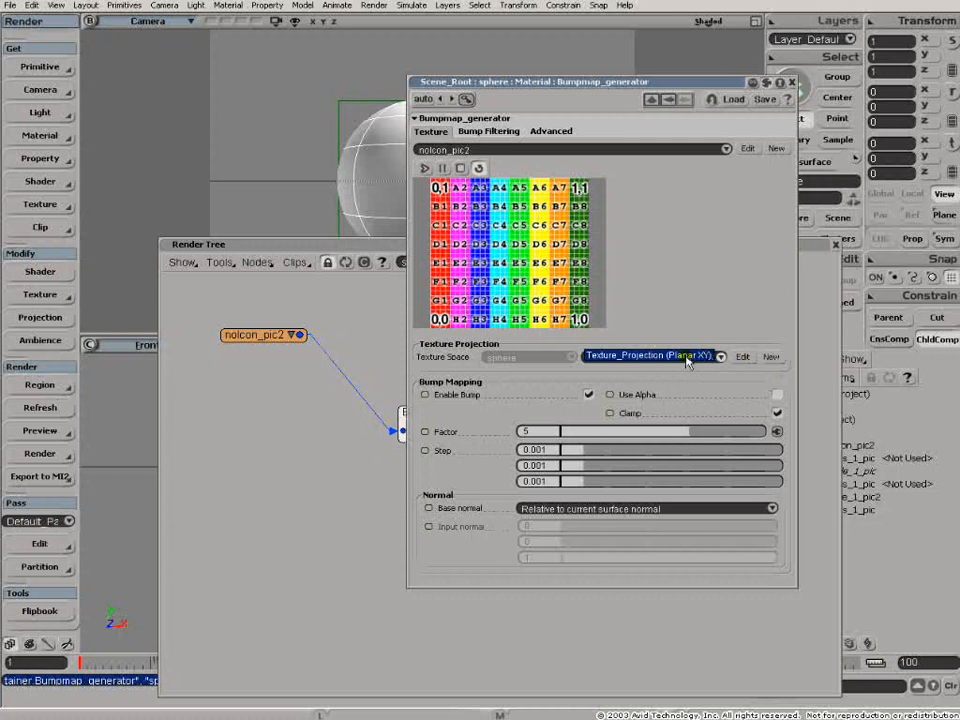
{"action": "left_click", "coordinate": [690, 357]}
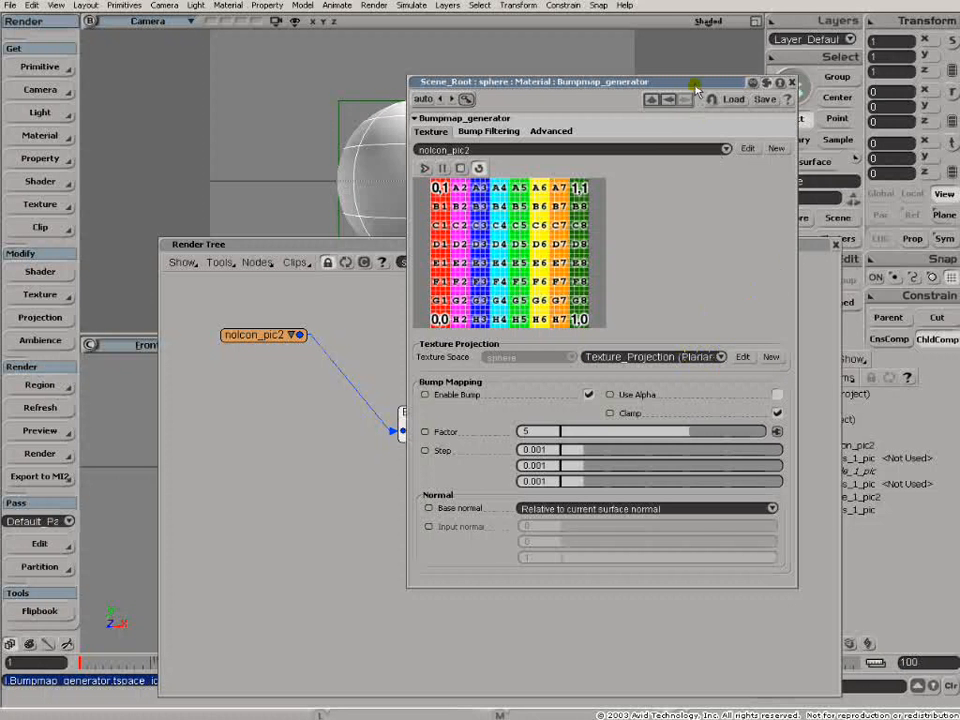
{"action": "left_click_drag", "start_coordinate": [524, 80], "coordinate": [518, 82]}
{"action": "left_click_drag", "start_coordinate": [688, 433], "coordinate": [701, 435]}
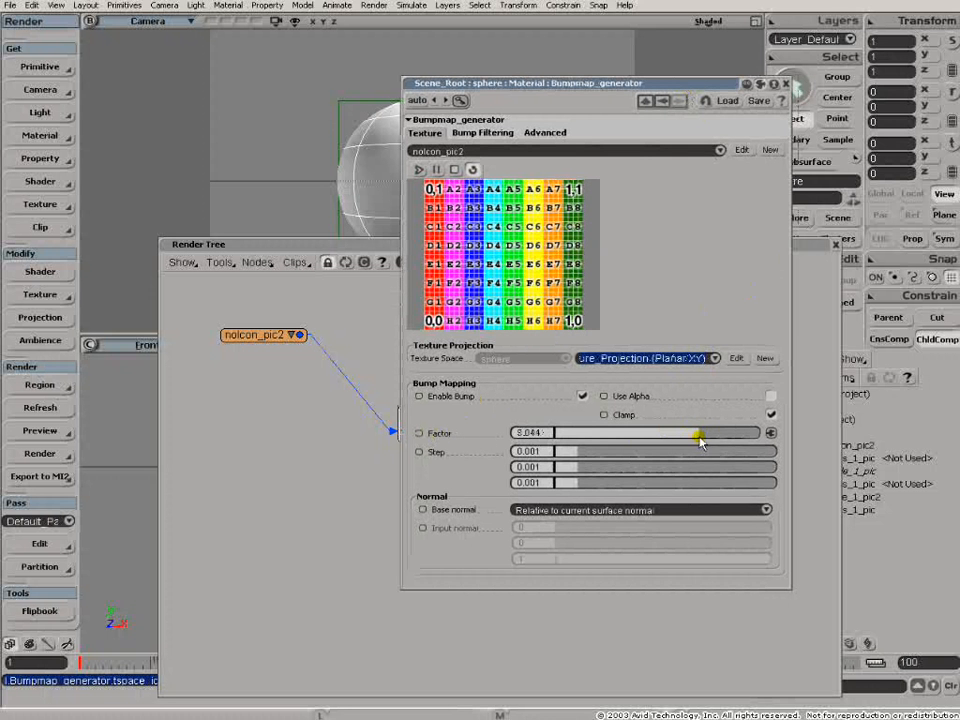
Step: Clear the Camera view of floating windows and draw a render region around the sphere to preview the bump
{"action": "left_click_drag", "start_coordinate": [677, 80], "coordinate": [568, 328]}
{"action": "left_click", "coordinate": [553, 281]}
{"action": "left_click_drag", "start_coordinate": [545, 250], "coordinate": [523, 364]}
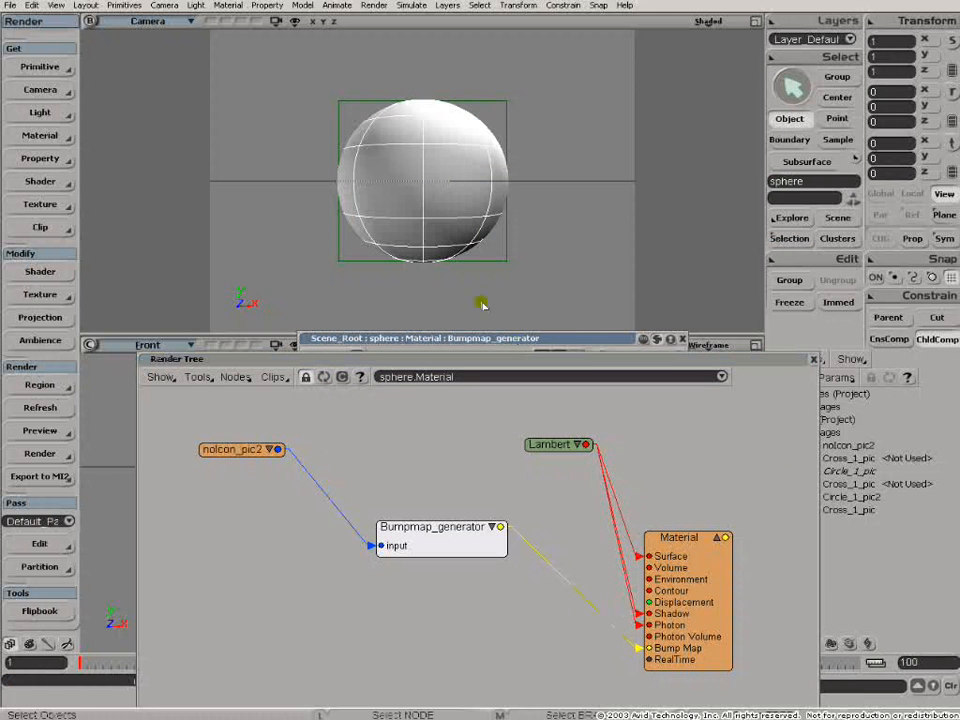
{"action": "left_click_drag", "start_coordinate": [294, 84], "coordinate": [551, 284]}
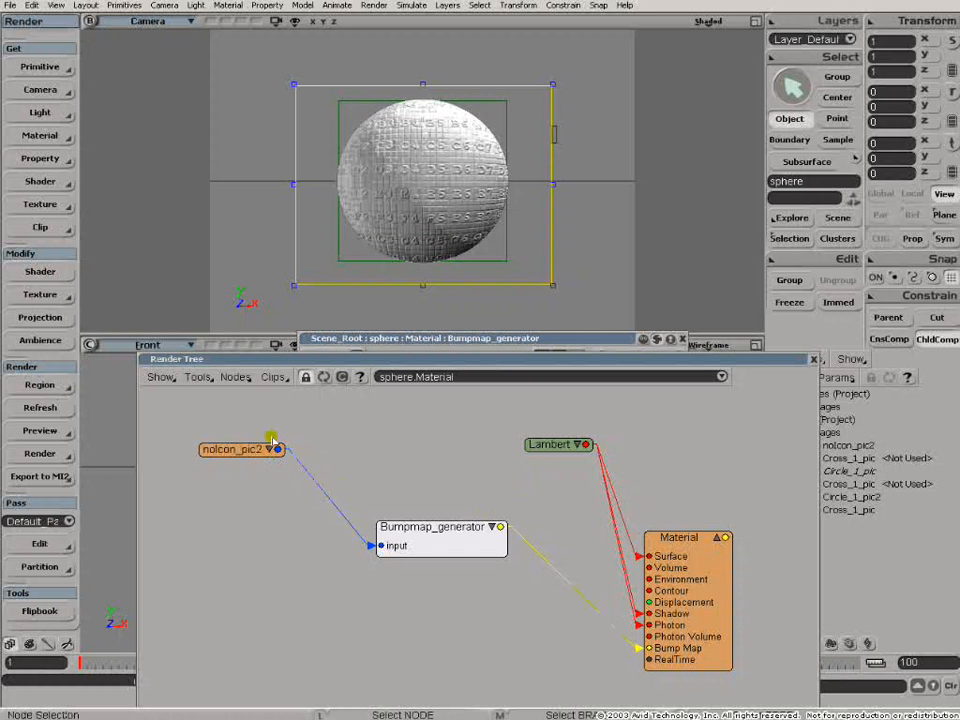
Step: Set the Bumpmap generator's bump Factor to about -11.5 and close its properties
{"action": "left_click_drag", "start_coordinate": [388, 530], "coordinate": [367, 519]}
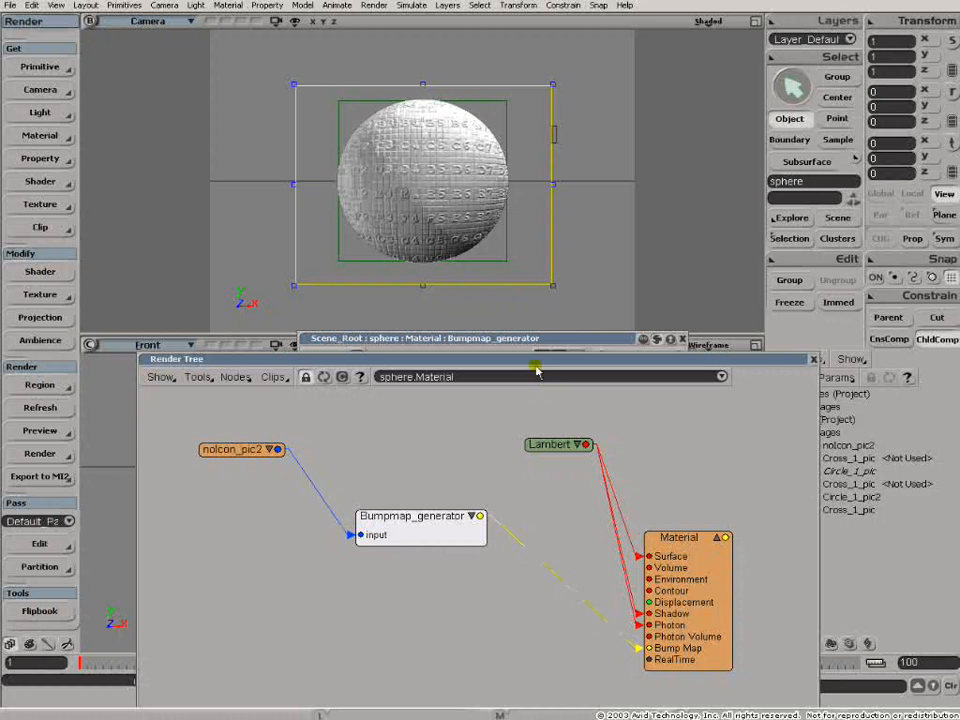
{"action": "left_click_drag", "start_coordinate": [534, 366], "coordinate": [663, 166]}
{"action": "left_click_drag", "start_coordinate": [741, 508], "coordinate": [641, 515]}
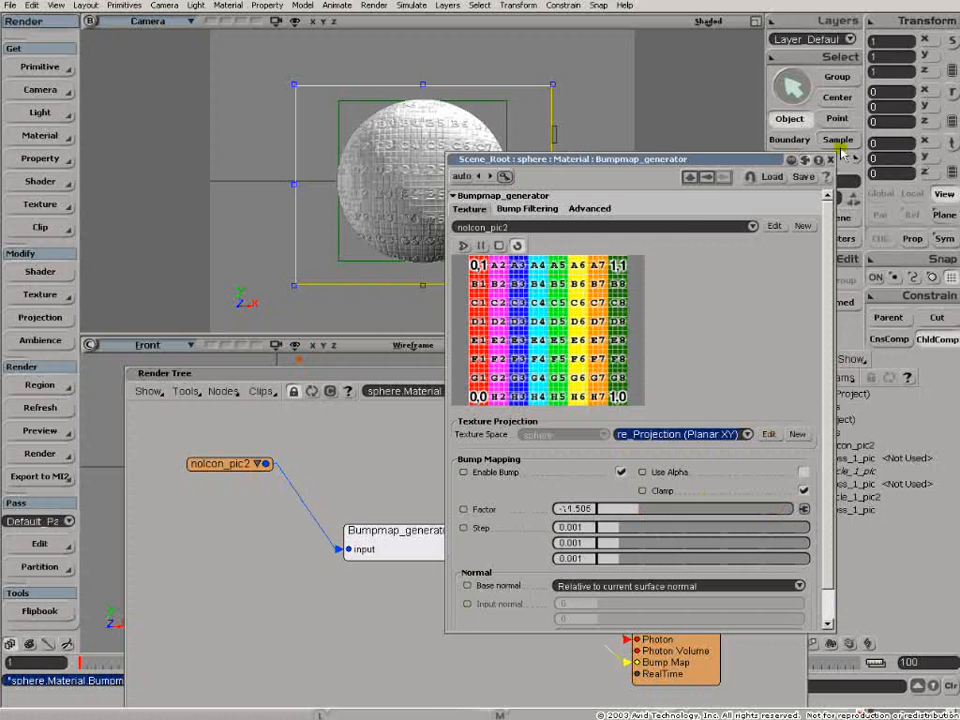
{"action": "left_click", "coordinate": [830, 159]}
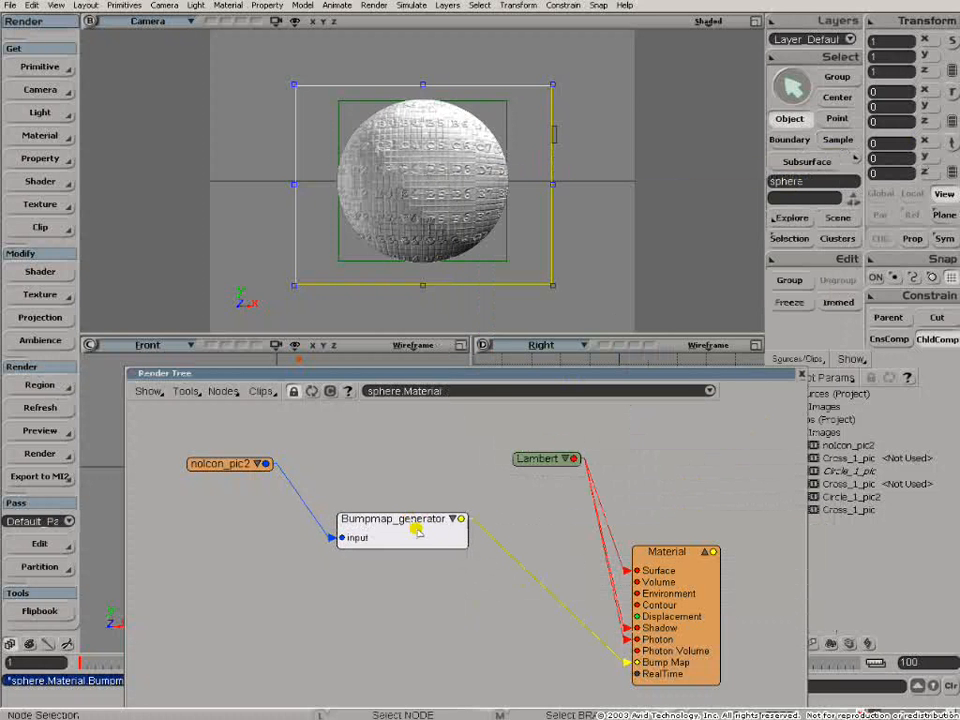
{"action": "left_click_drag", "start_coordinate": [553, 376], "coordinate": [564, 291]}
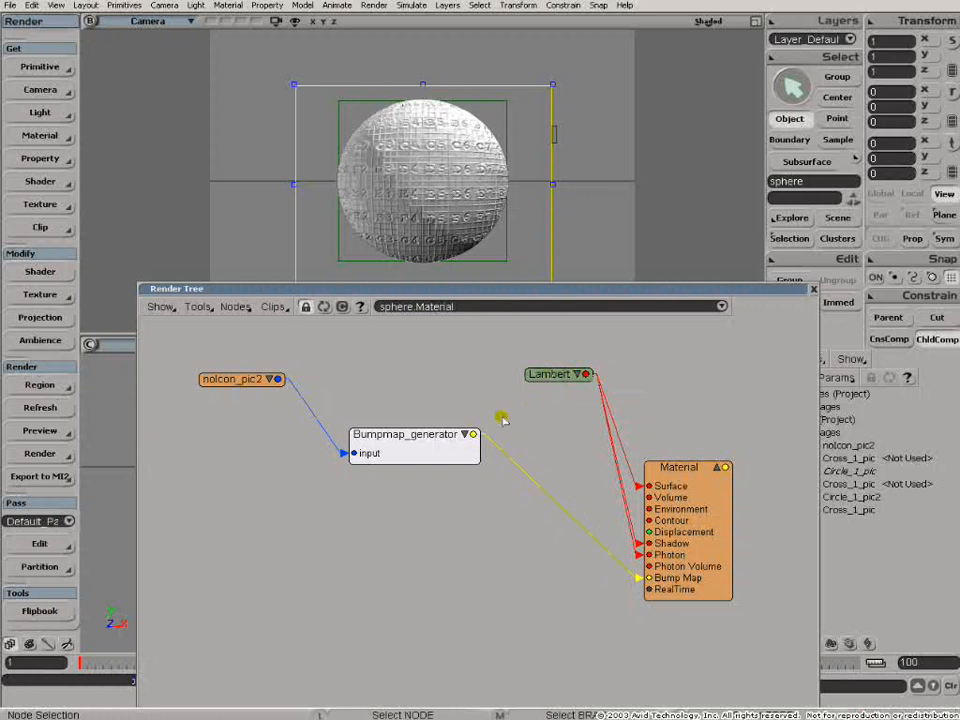
Step: Add a Grid texture generator node, place it before the Bumpmap_generator and expand its ports
{"action": "left_click_drag", "start_coordinate": [437, 452], "coordinate": [494, 502]}
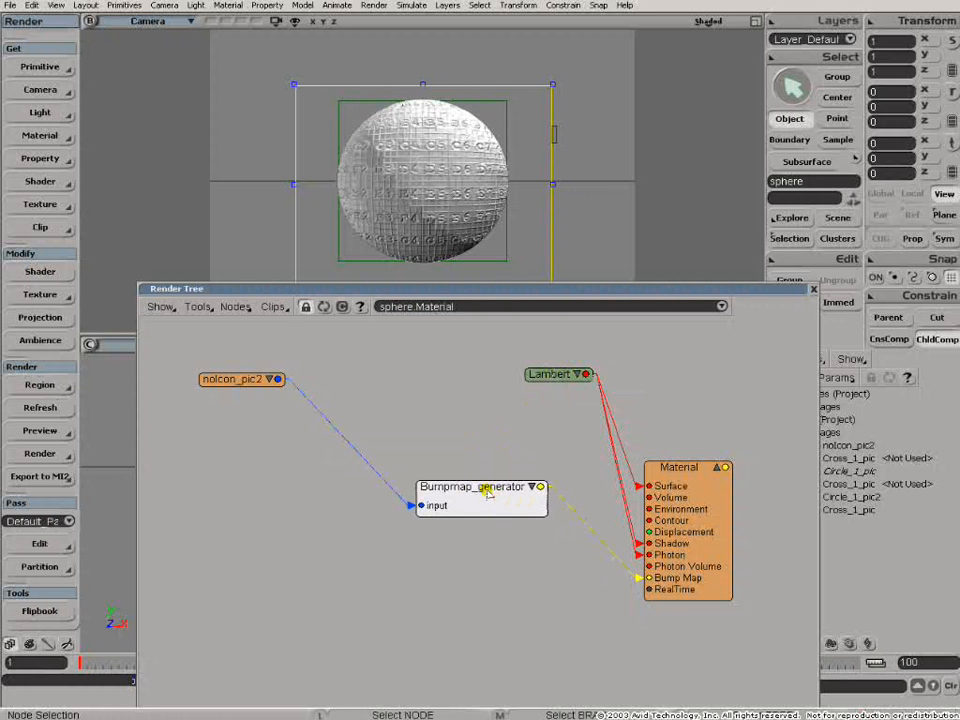
{"action": "left_click", "coordinate": [234, 306]}
{"action": "mouse_move", "coordinate": [292, 592]}
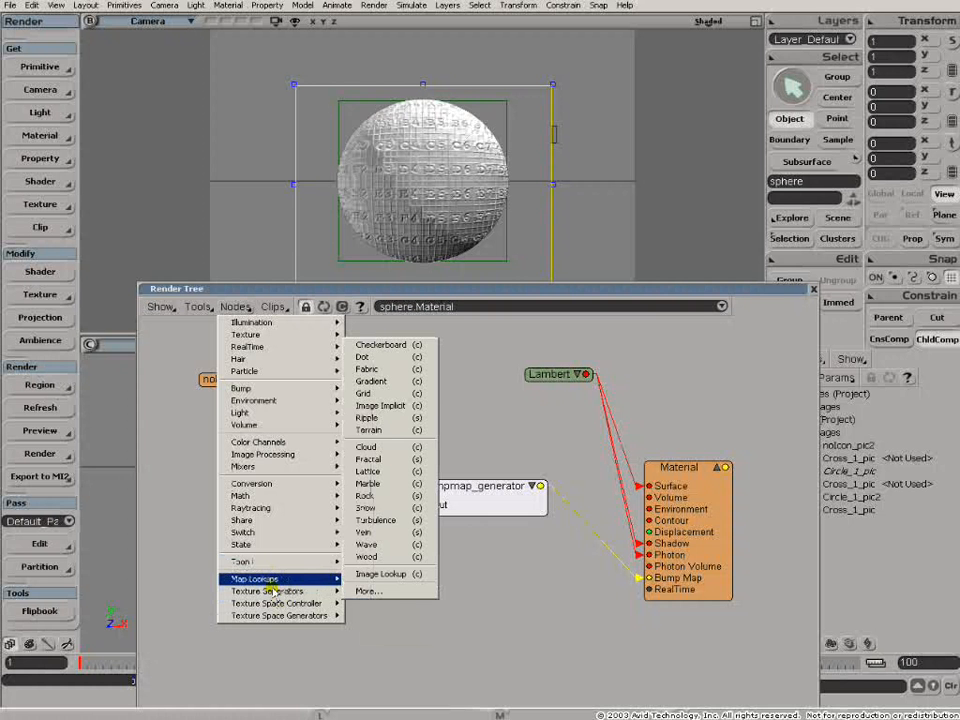
{"action": "left_click", "coordinate": [366, 394]}
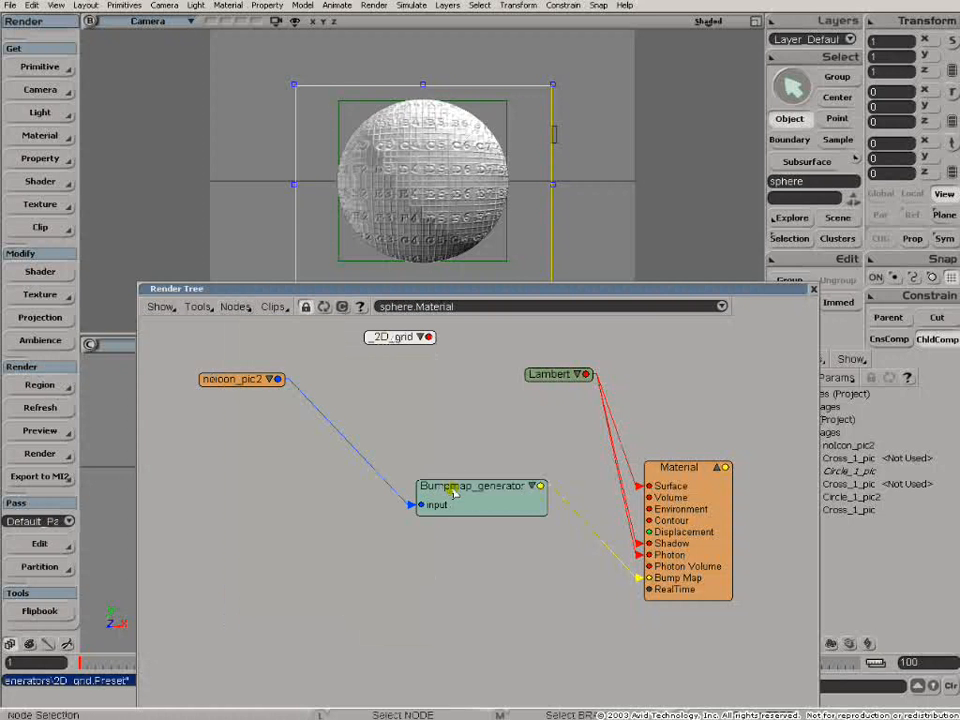
{"action": "left_click_drag", "start_coordinate": [405, 341], "coordinate": [317, 514]}
{"action": "left_click", "coordinate": [288, 582]}
{"action": "left_click_drag", "start_coordinate": [482, 493], "coordinate": [508, 489]}
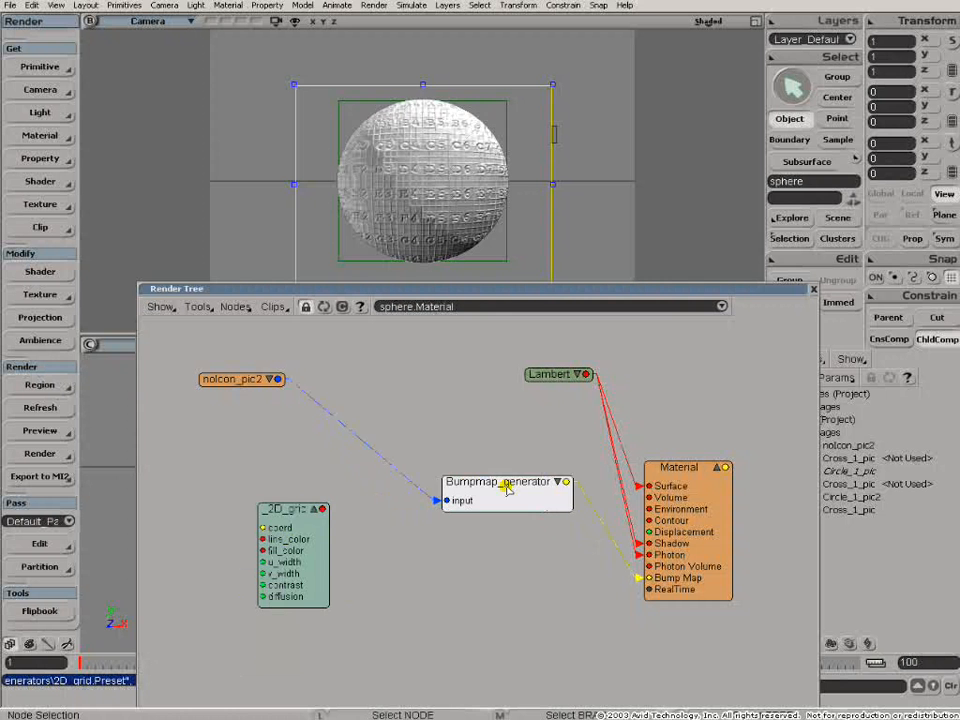
Step: Connect the 2D grid node to the Bumpmap_generator's input in place of noIcon_pic2, and space the nodes out
{"action": "left_click_drag", "start_coordinate": [284, 529], "coordinate": [476, 506]}
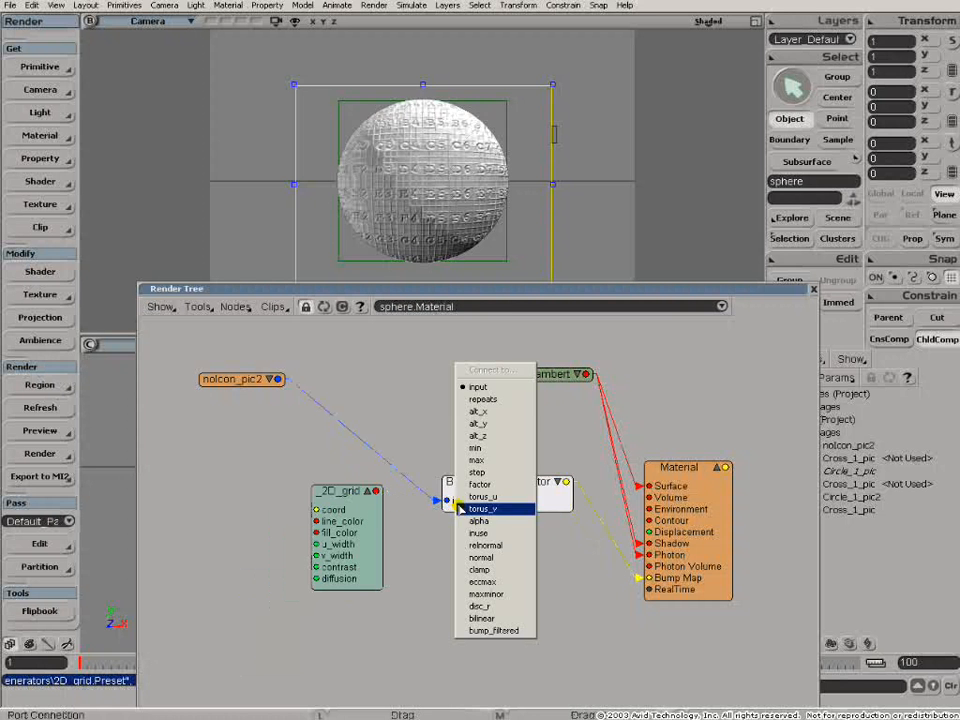
{"action": "left_click", "coordinate": [478, 388]}
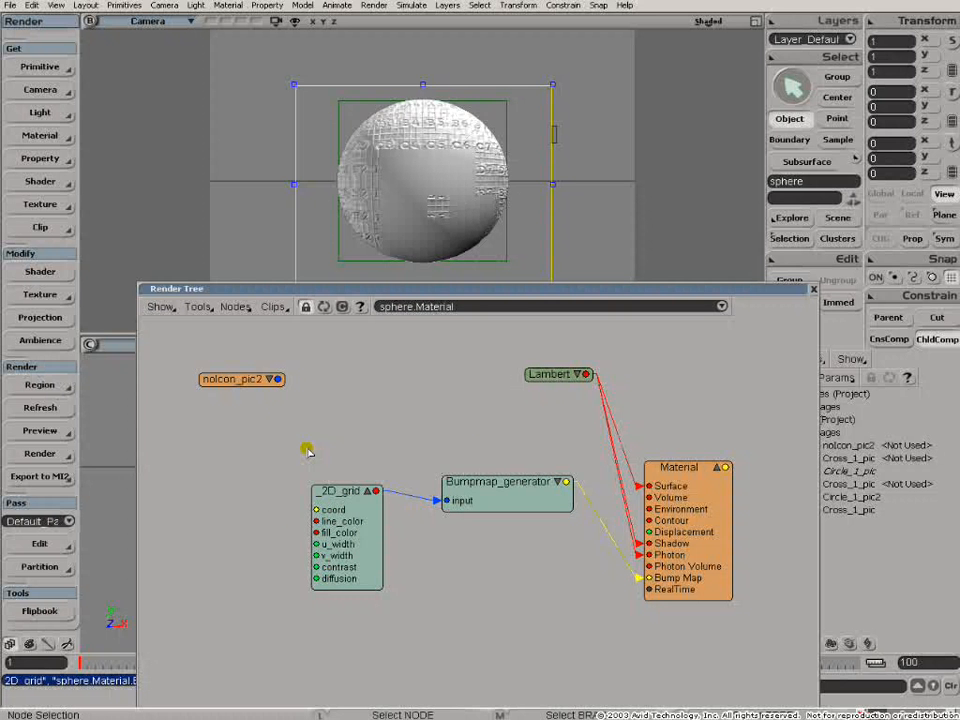
{"action": "left_click_drag", "start_coordinate": [240, 386], "coordinate": [227, 371]}
{"action": "left_click_drag", "start_coordinate": [345, 491], "coordinate": [358, 461]}
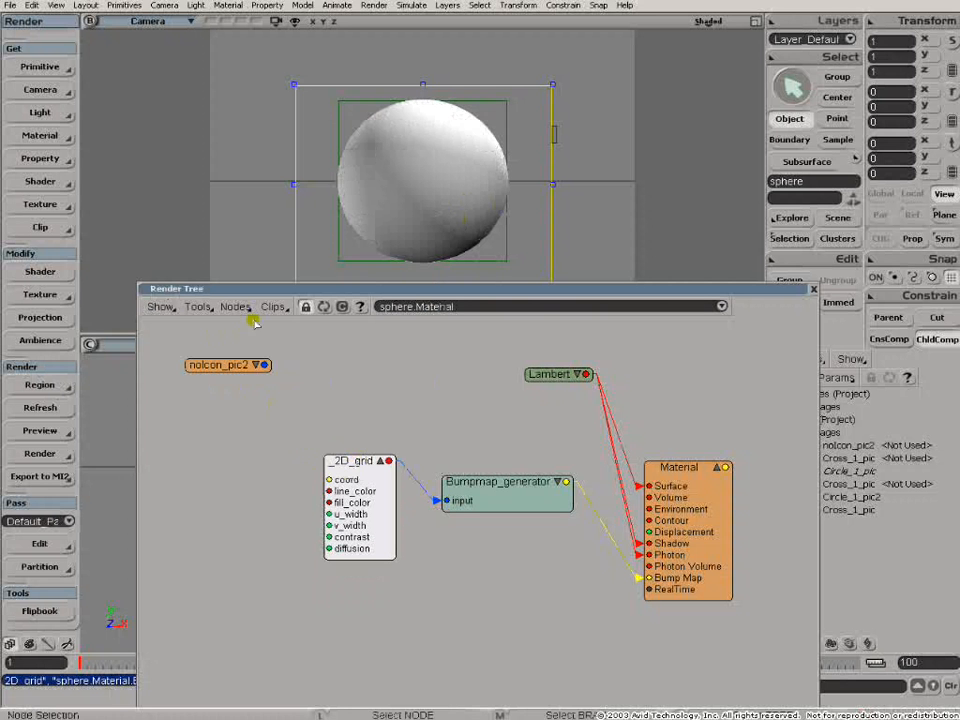
Step: Add a Vector state node and connect it to the 2D grid node's coord port
{"action": "left_click", "coordinate": [236, 307]}
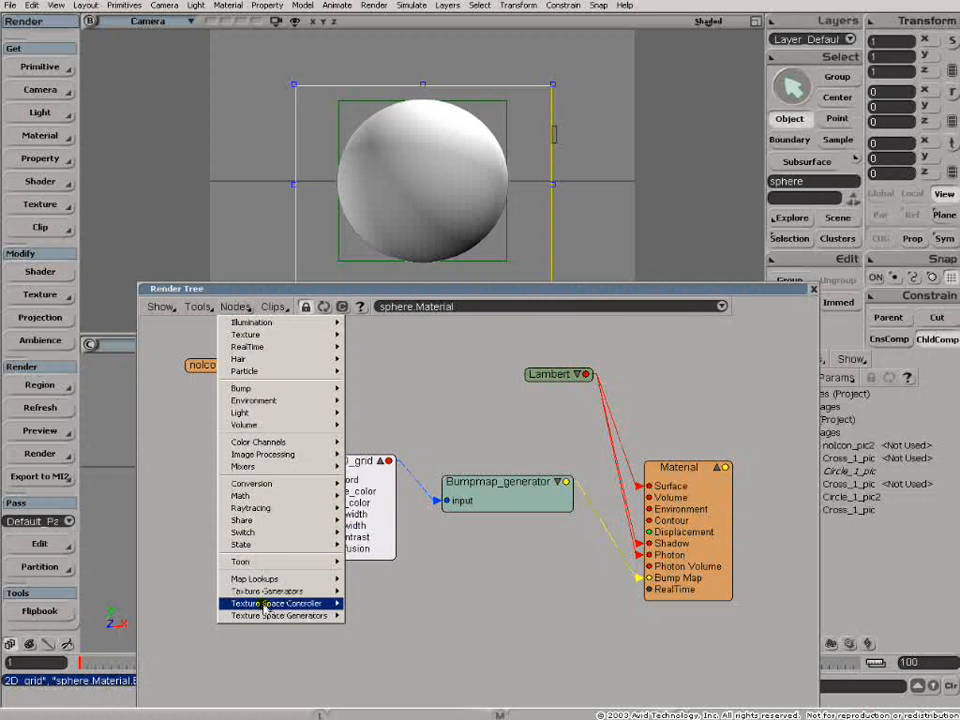
{"action": "mouse_move", "coordinate": [285, 615]}
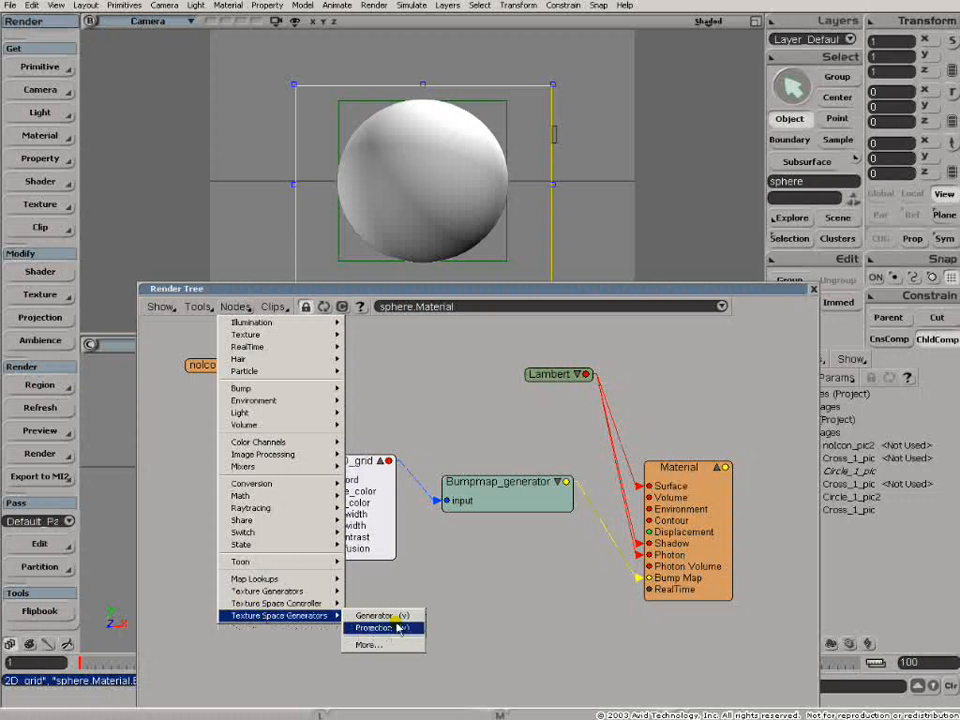
{"action": "mouse_move", "coordinate": [338, 546]}
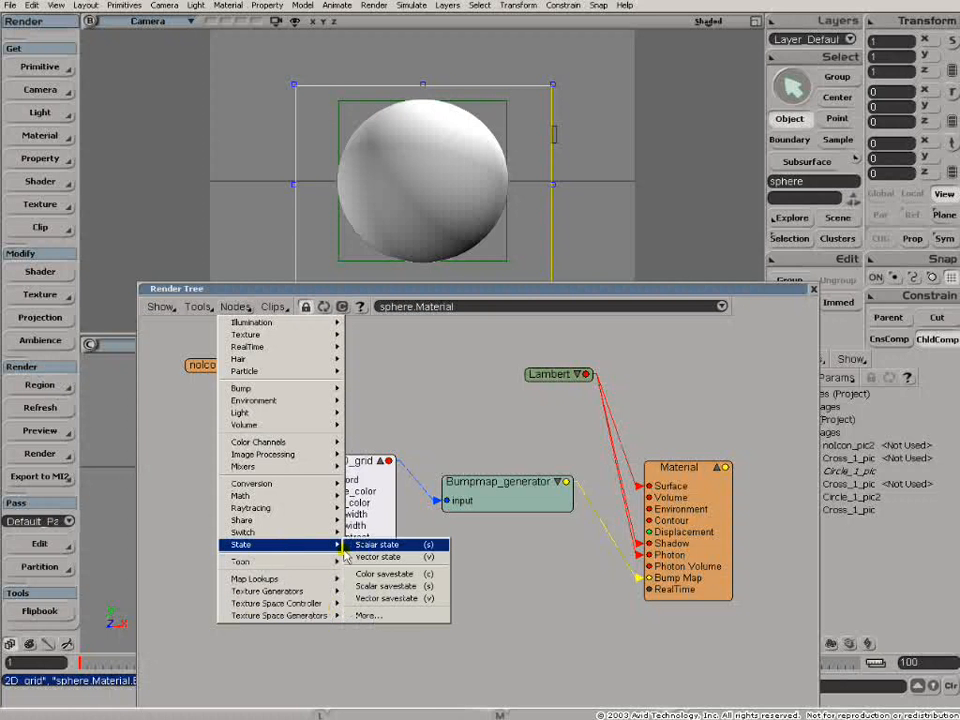
{"action": "left_click", "coordinate": [372, 557]}
{"action": "left_click_drag", "start_coordinate": [394, 331], "coordinate": [328, 480]}
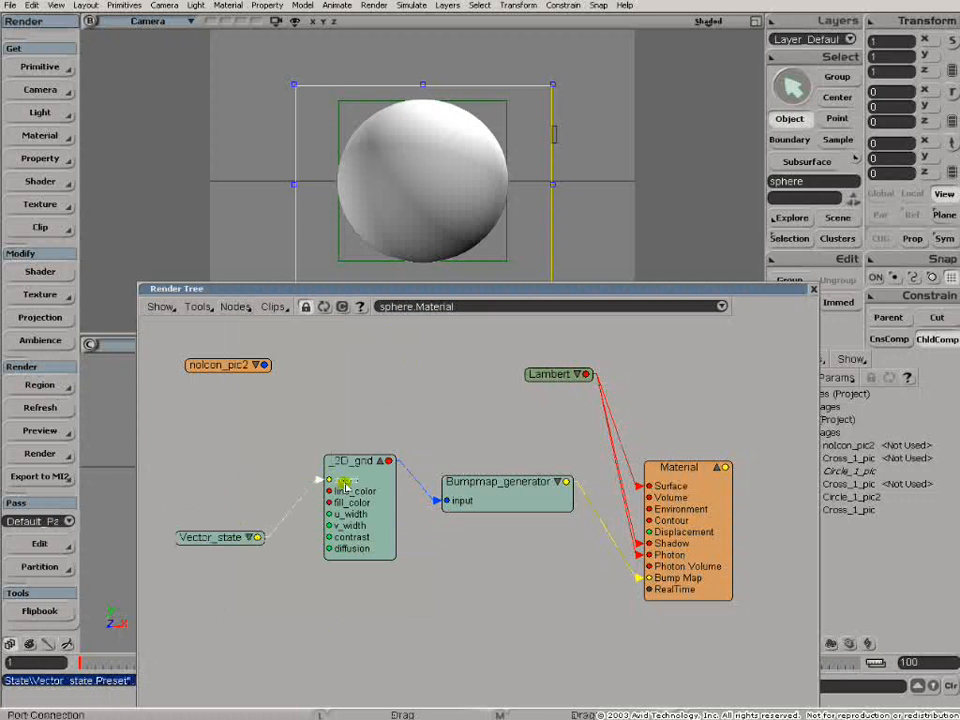
Step: Set the Vector_state node's State Parameter to Texture Vector and close its properties
{"action": "double_click", "coordinate": [207, 541]}
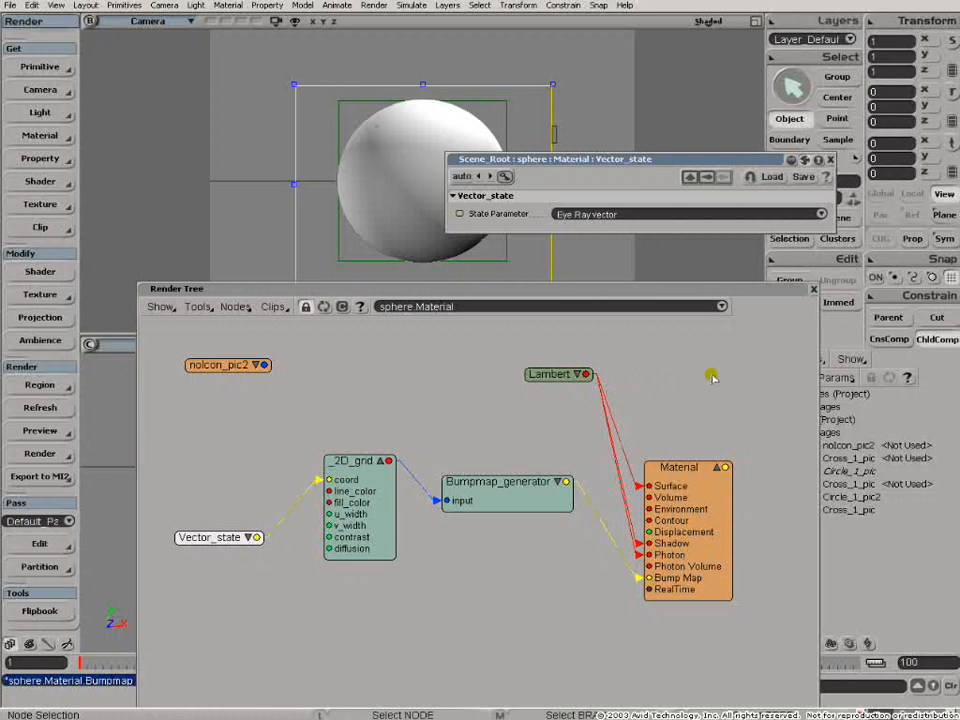
{"action": "left_click", "coordinate": [820, 214]}
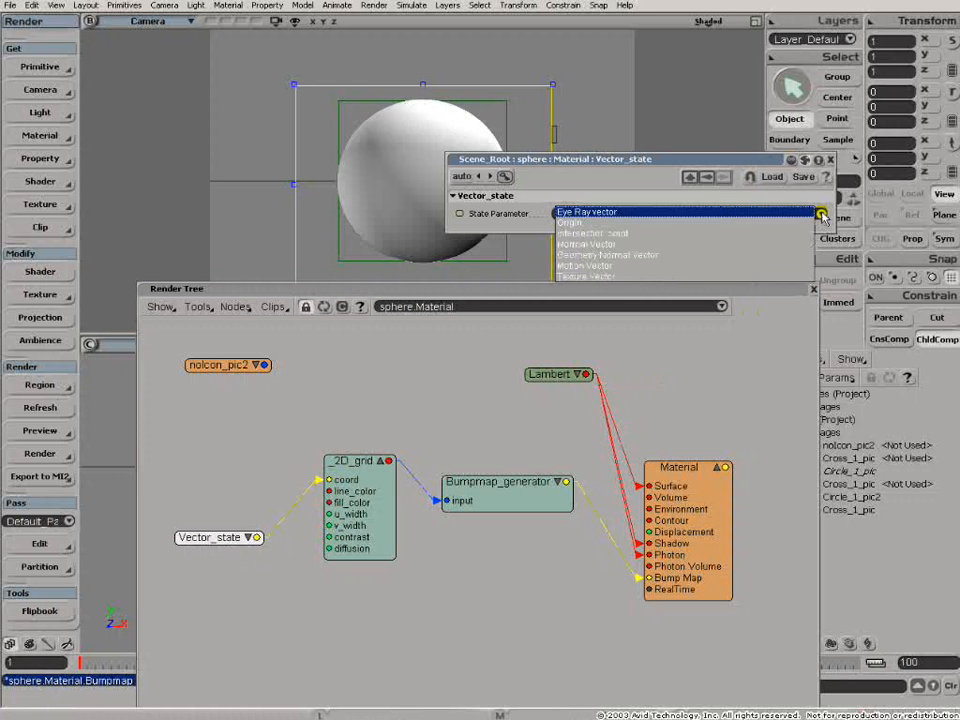
{"action": "left_click", "coordinate": [645, 277]}
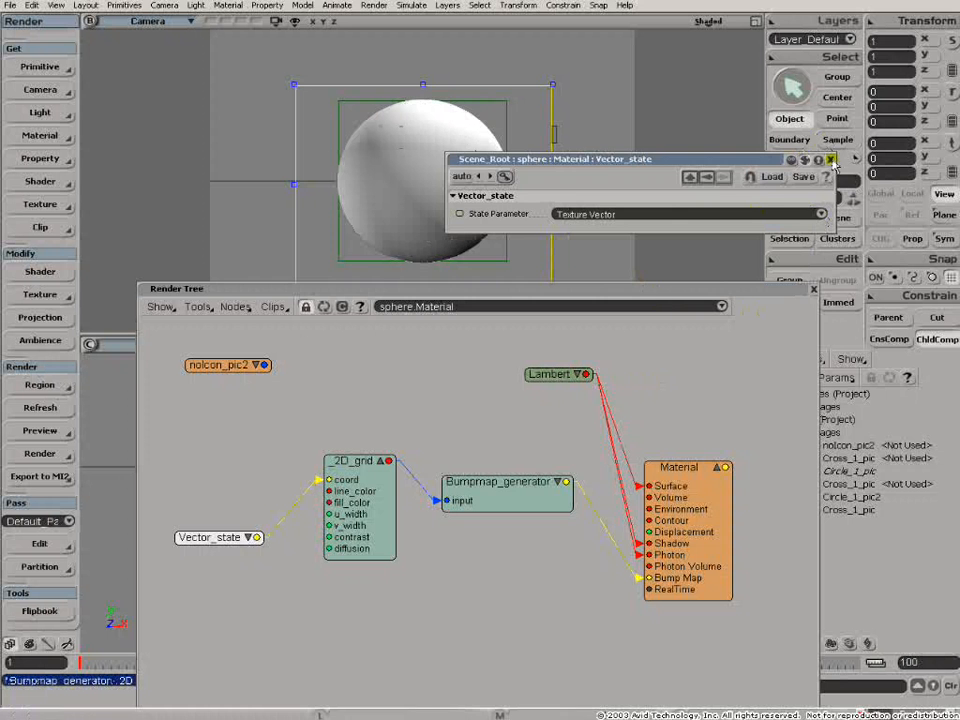
{"action": "left_click", "coordinate": [831, 161]}
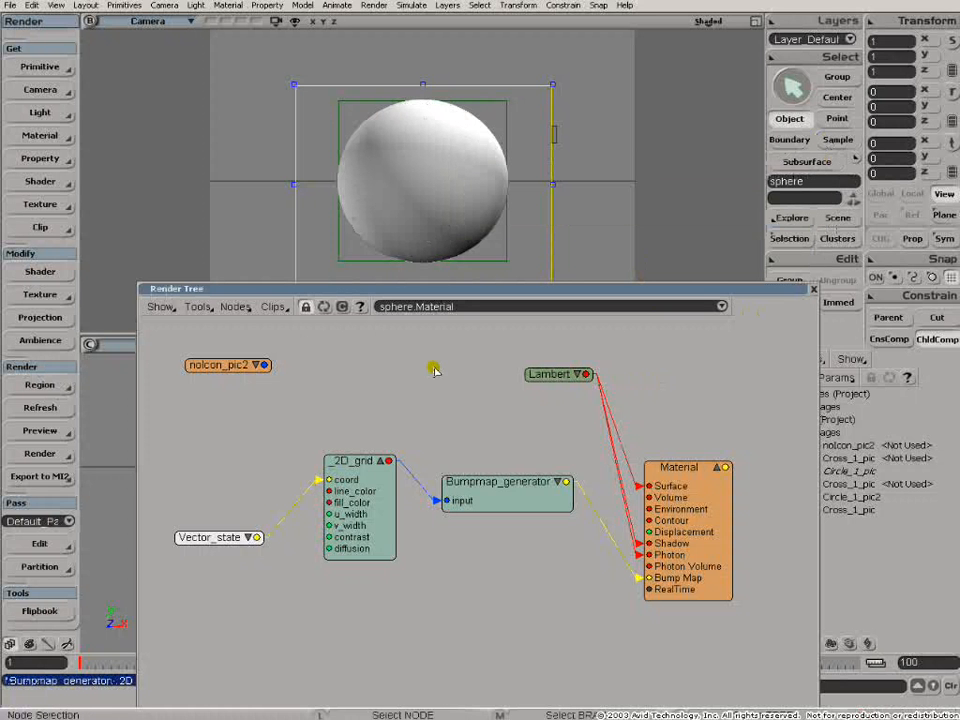
Step: Space out the nodes and set the 2D grid's Line Color to white and Fill Color to black, with all Fill channels including alpha at 0
{"action": "left_click_drag", "start_coordinate": [490, 482], "coordinate": [550, 480]}
{"action": "left_click_drag", "start_coordinate": [353, 468], "coordinate": [382, 480]}
{"action": "double_click", "coordinate": [381, 478]}
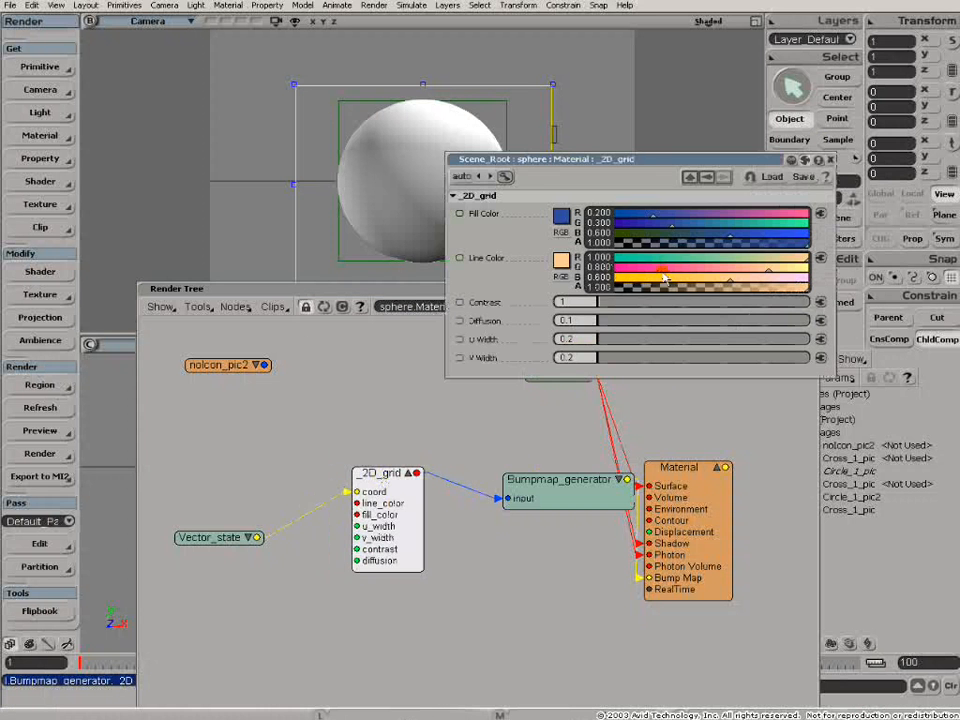
{"action": "left_click_drag", "start_coordinate": [682, 288], "coordinate": [830, 285], "text": "ctrl"}
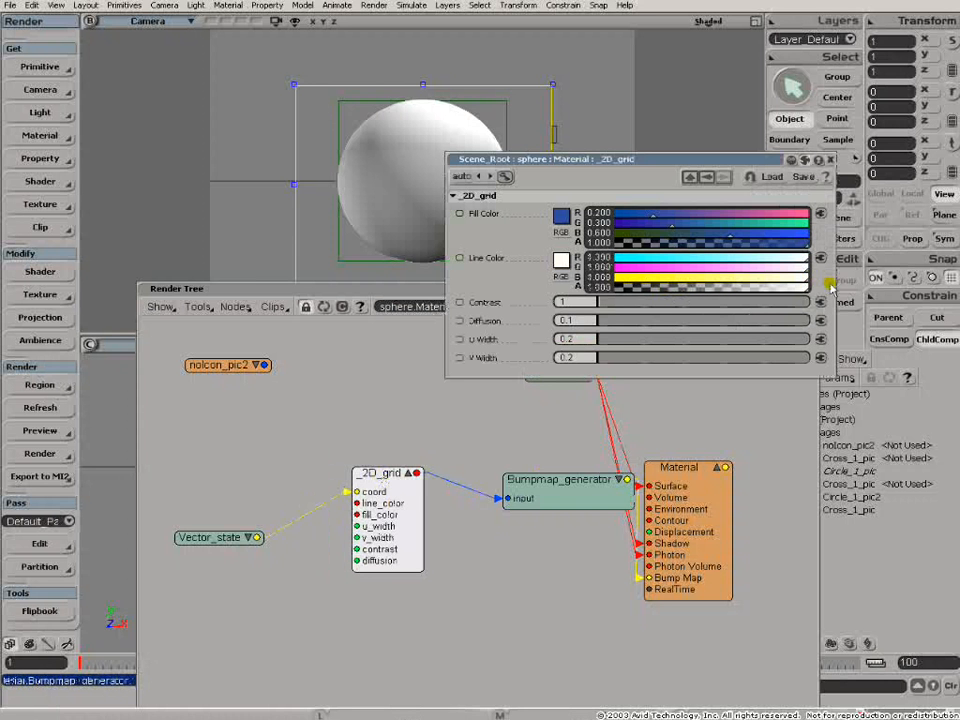
{"action": "left_click_drag", "start_coordinate": [785, 243], "coordinate": [605, 264], "text": "ctrl"}
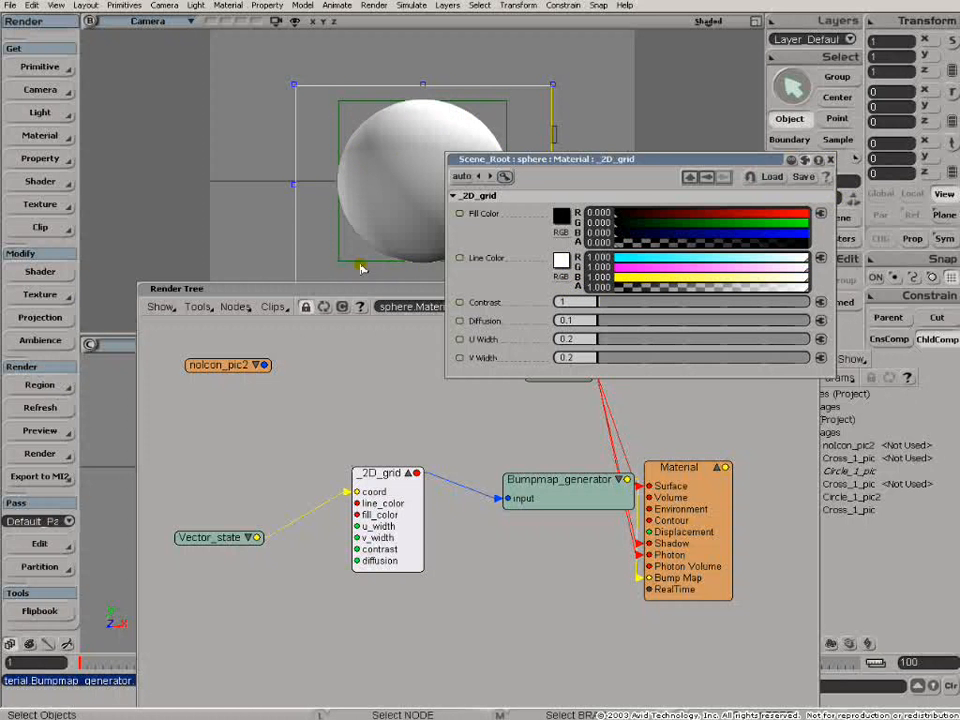
{"action": "left_click_drag", "start_coordinate": [562, 163], "coordinate": [727, 147]}
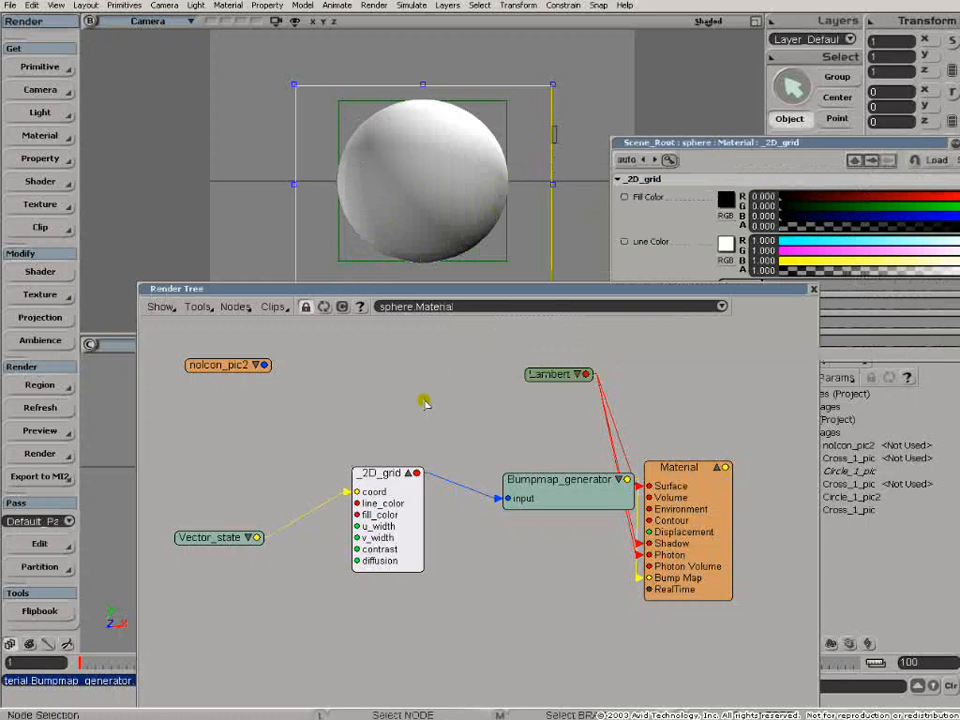
{"action": "left_click_drag", "start_coordinate": [690, 145], "coordinate": [614, 174]}
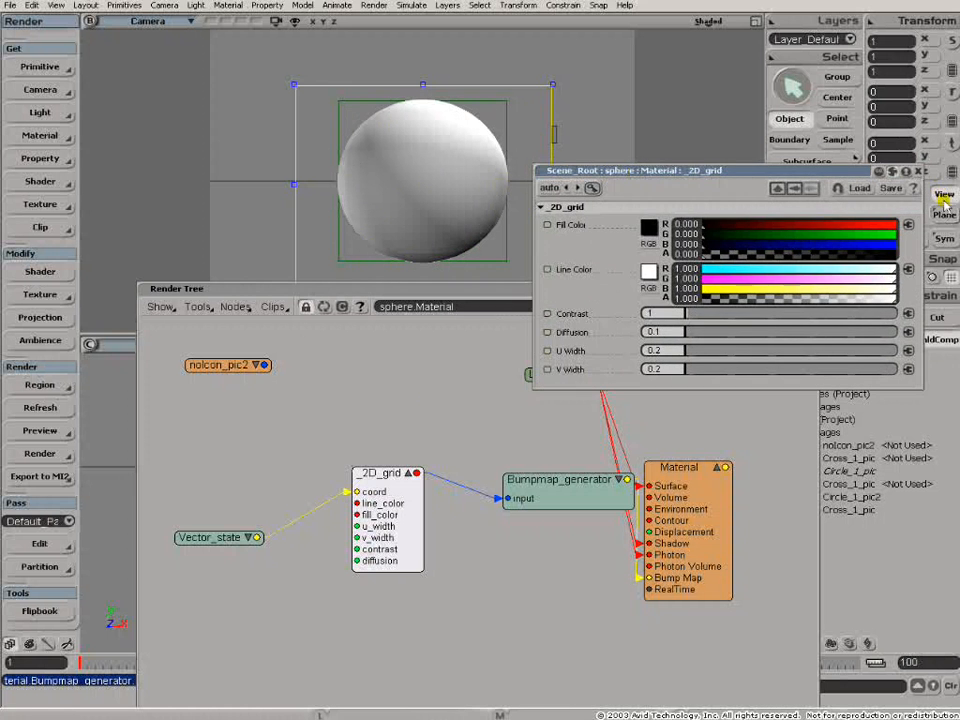
{"action": "left_click", "coordinate": [918, 172]}
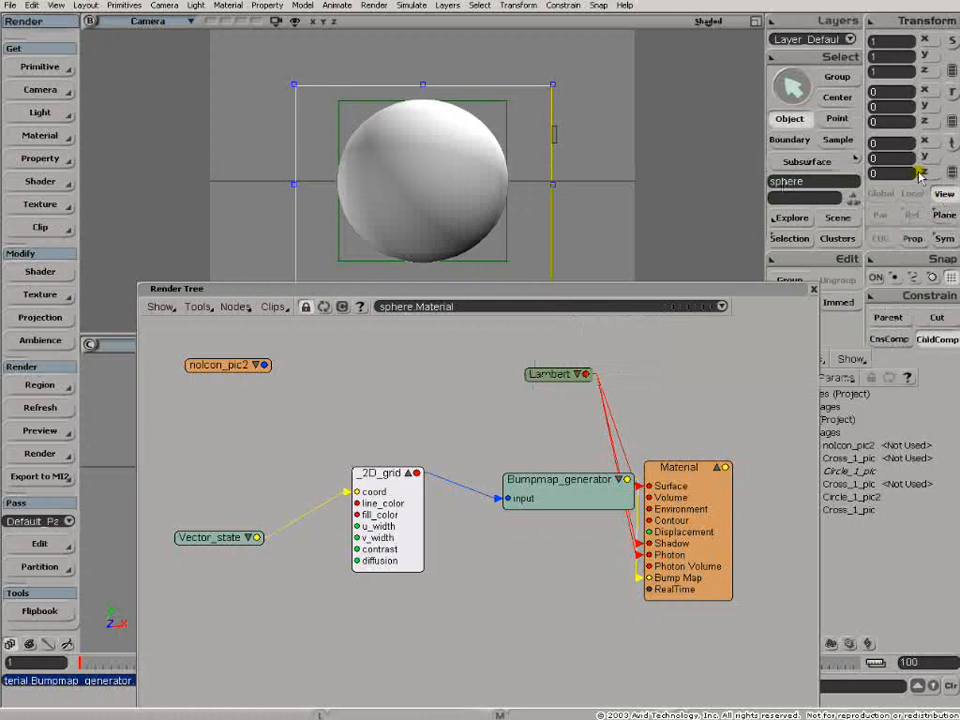
Step: Add an Edit texture space controller node and make room for it between the Vector_state and 2D grid nodes
{"action": "left_click", "coordinate": [229, 311]}
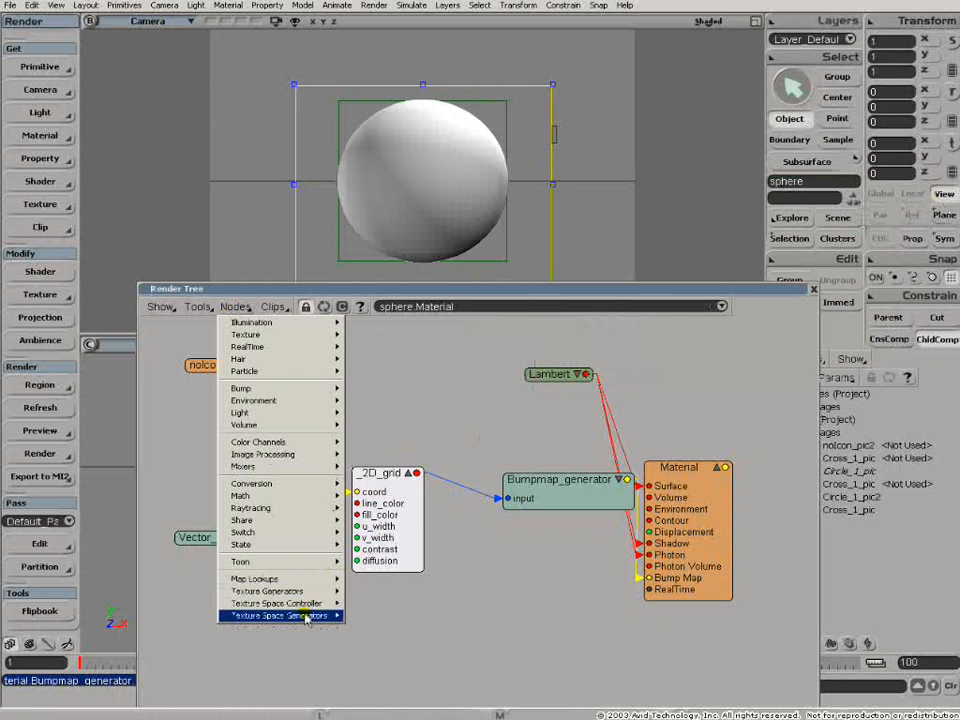
{"action": "mouse_move", "coordinate": [300, 606]}
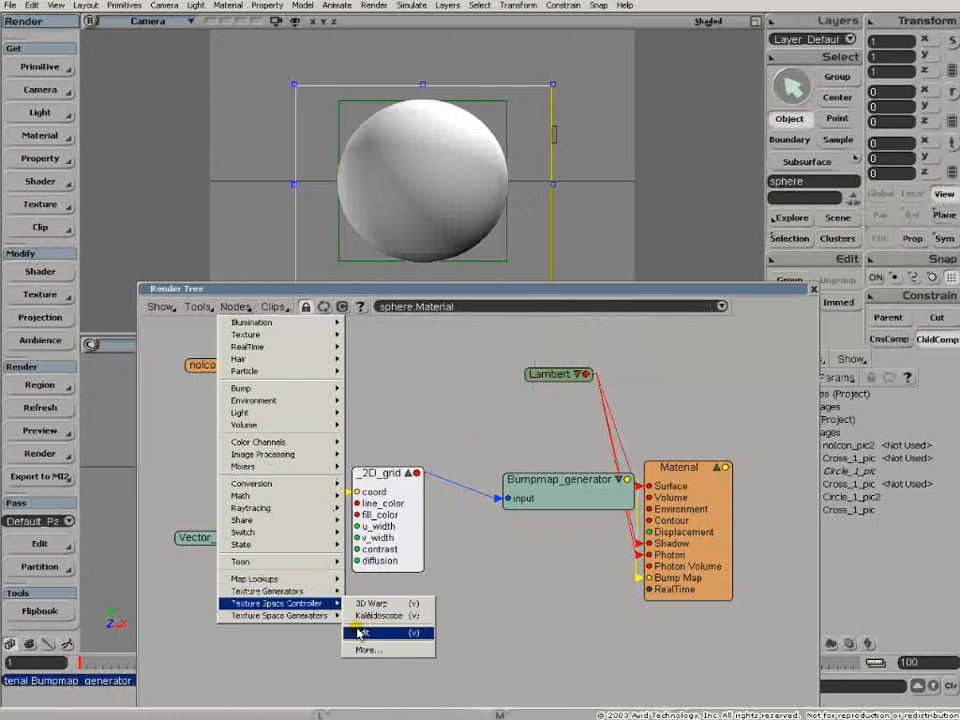
{"action": "left_click", "coordinate": [378, 628]}
{"action": "left_click", "coordinate": [312, 413]}
{"action": "left_click_drag", "start_coordinate": [414, 516], "coordinate": [442, 532]}
{"action": "left_click_drag", "start_coordinate": [213, 540], "coordinate": [188, 528]}
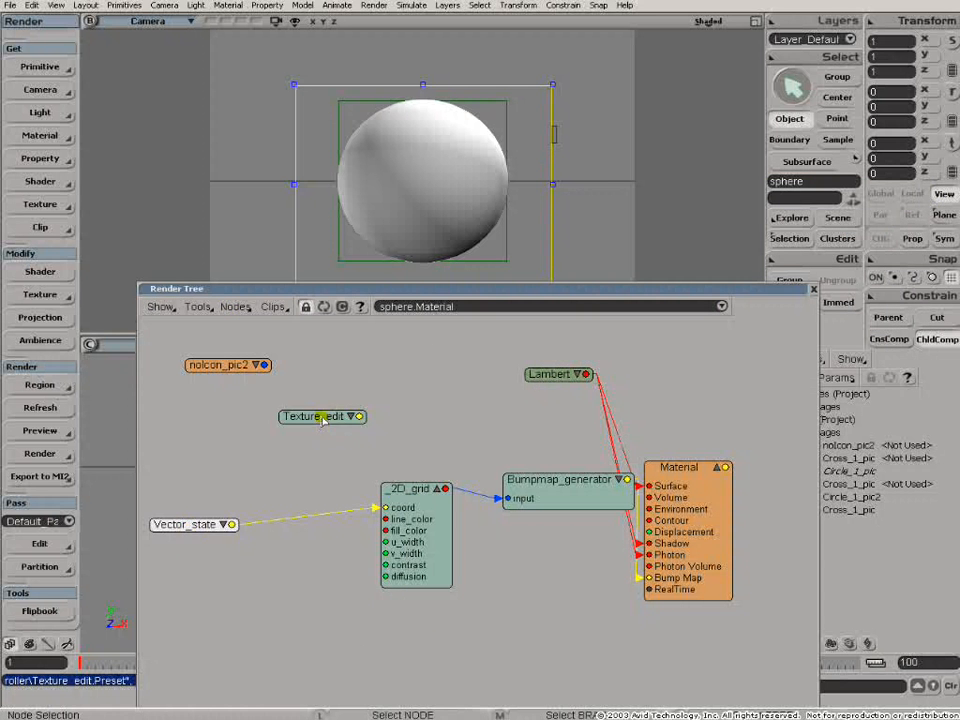
{"action": "left_click_drag", "start_coordinate": [321, 416], "coordinate": [287, 440]}
{"action": "left_click", "coordinate": [235, 306]}
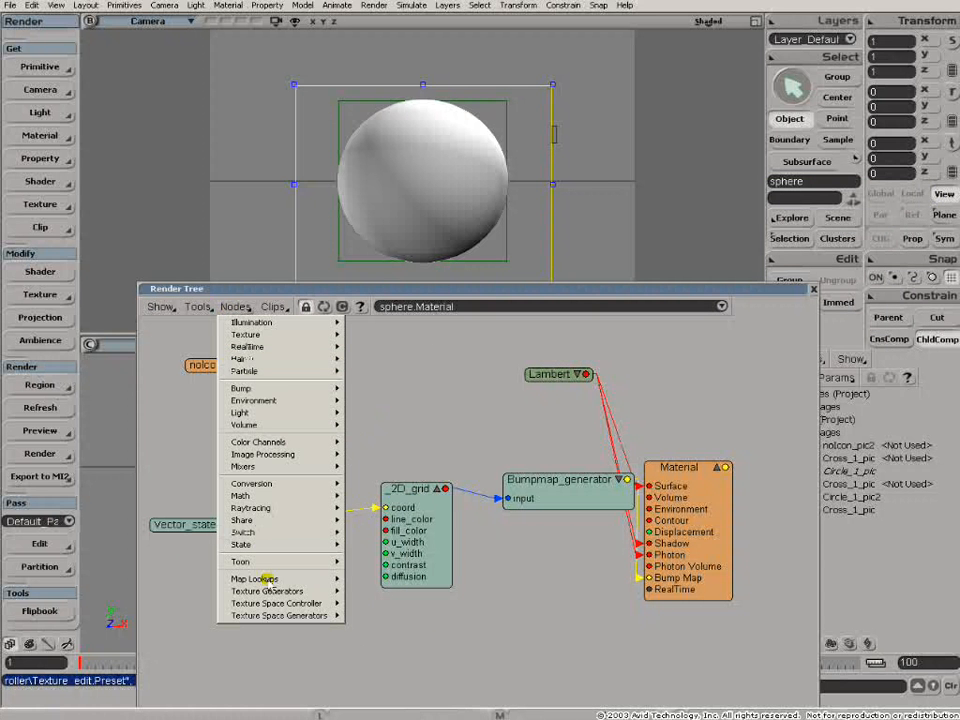
{"action": "mouse_move", "coordinate": [267, 594]}
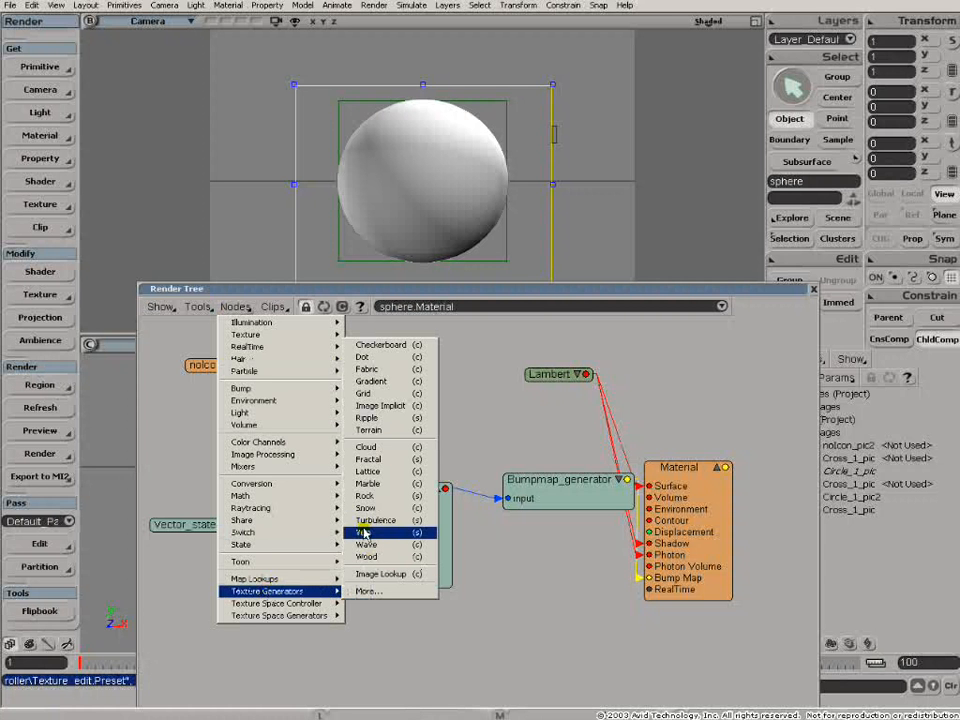
{"action": "left_click", "coordinate": [373, 643]}
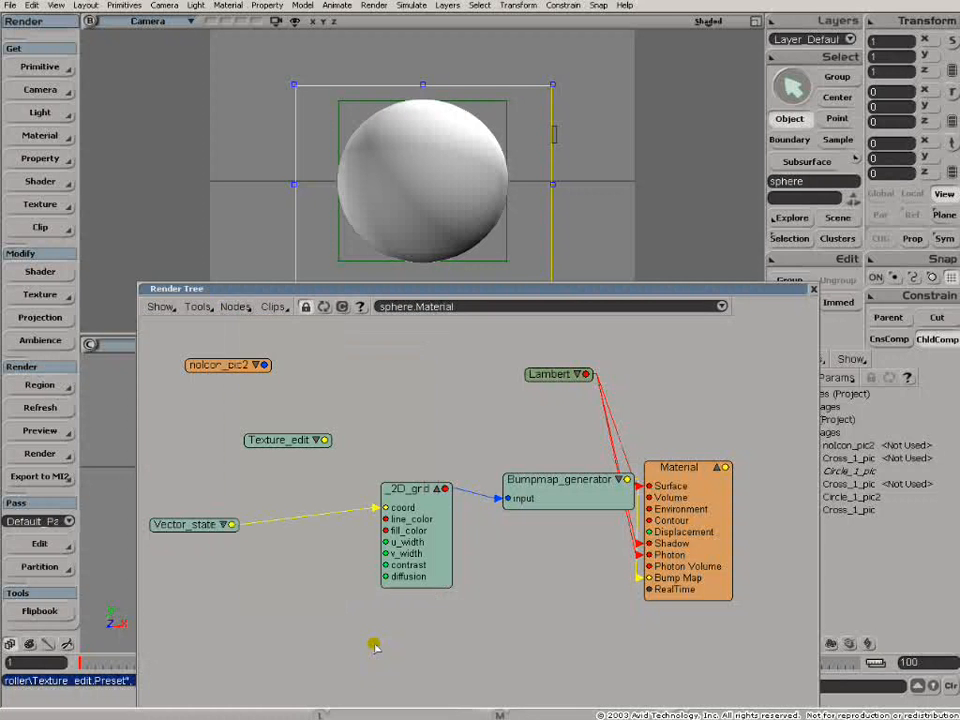
Step: Connect Vector_state to the Texture_edit node's input port and Texture_edit to the 2D grid's coord port
{"action": "left_click_drag", "start_coordinate": [232, 527], "coordinate": [255, 447]}
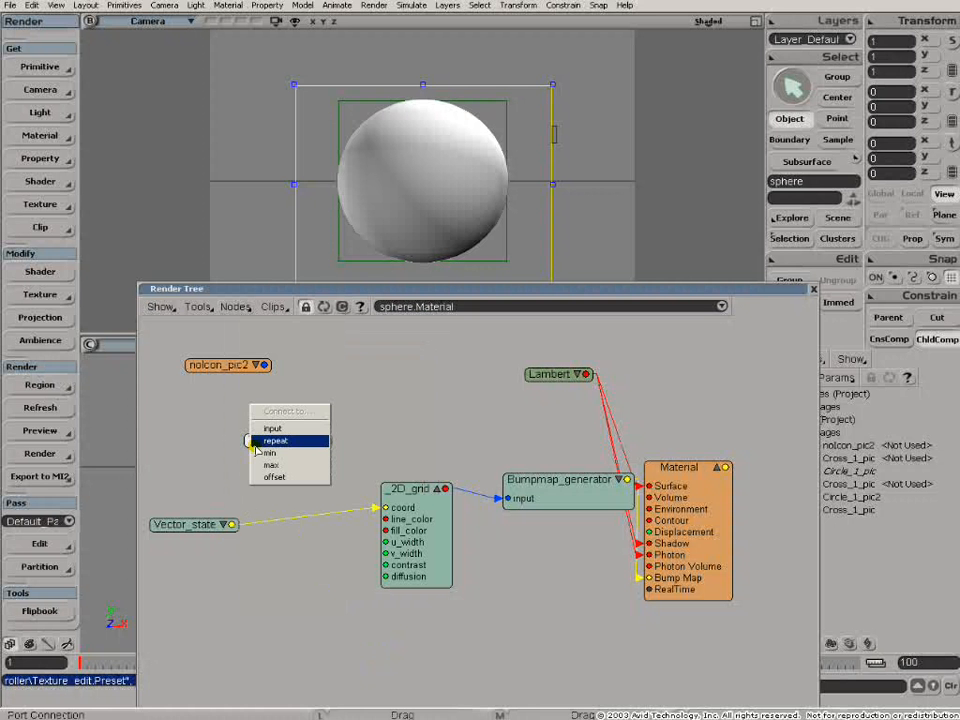
{"action": "left_click", "coordinate": [272, 428]}
{"action": "left_click_drag", "start_coordinate": [326, 443], "coordinate": [386, 507]}
Step: Set all three Repeats values of the Texture_edit node to 10 and close its properties
{"action": "left_click", "coordinate": [287, 450]}
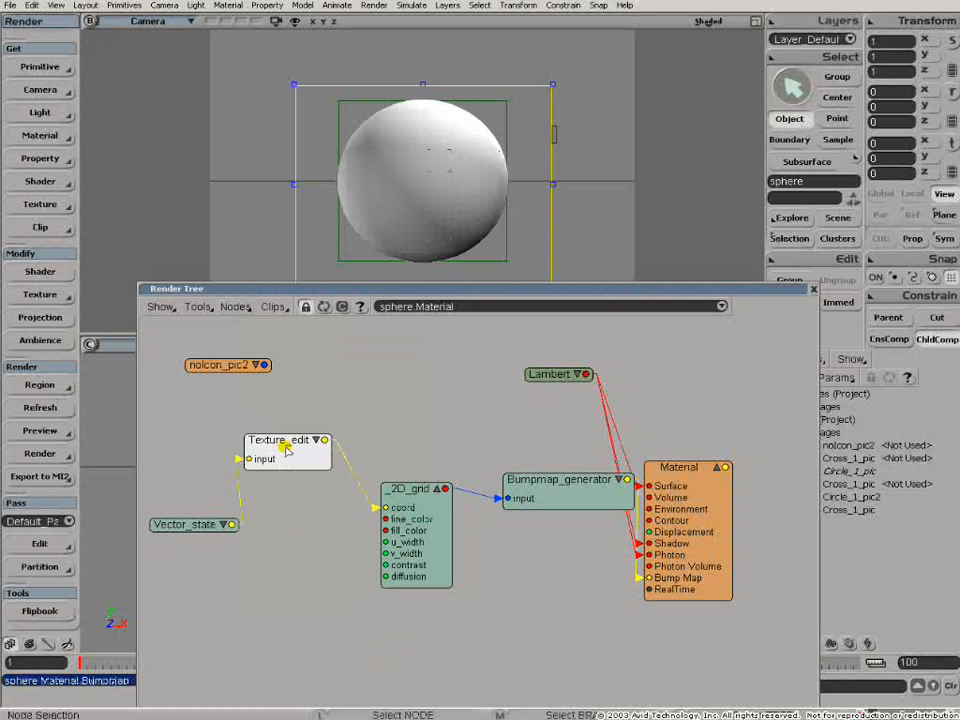
{"action": "double_click", "coordinate": [287, 450]}
{"action": "left_click_drag", "start_coordinate": [699, 171], "coordinate": [729, 226]}
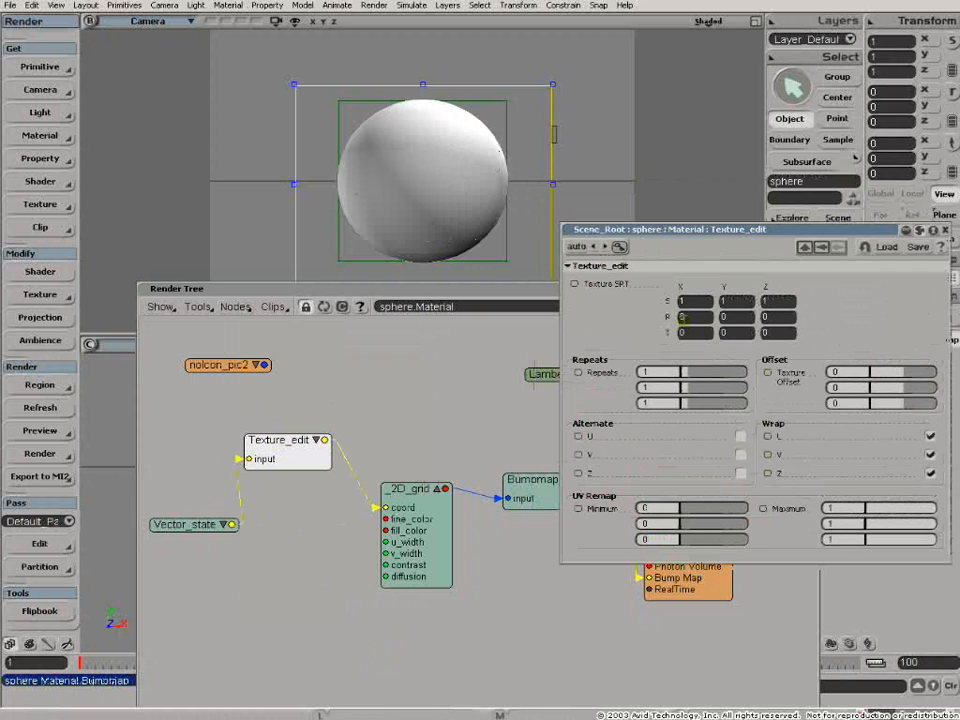
{"action": "left_click_drag", "start_coordinate": [697, 373], "coordinate": [754, 401]}
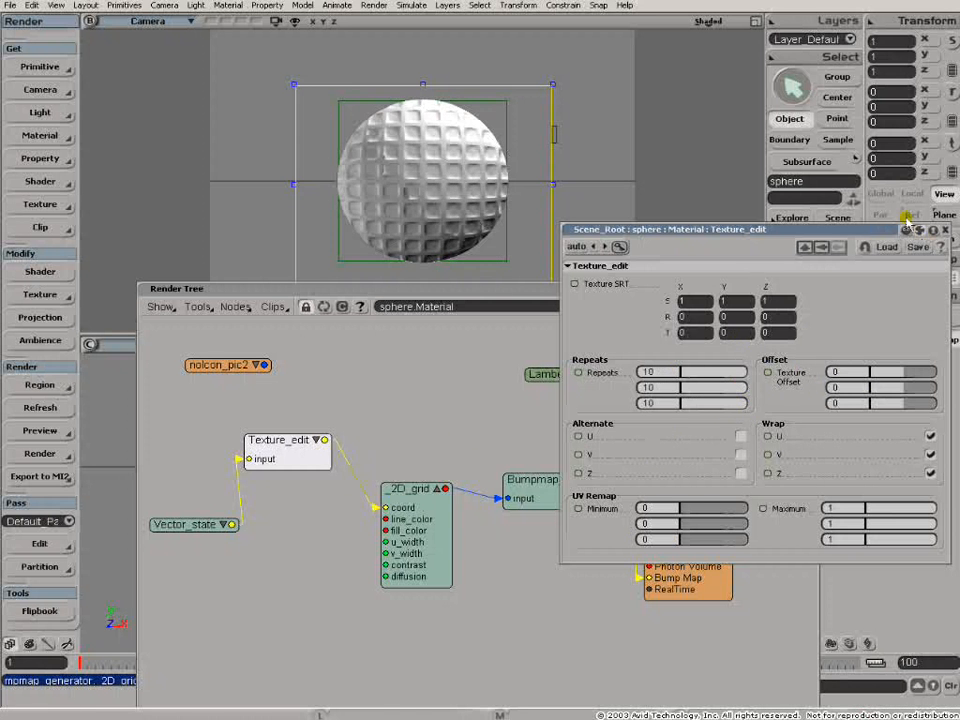
{"action": "left_click", "coordinate": [302, 528]}
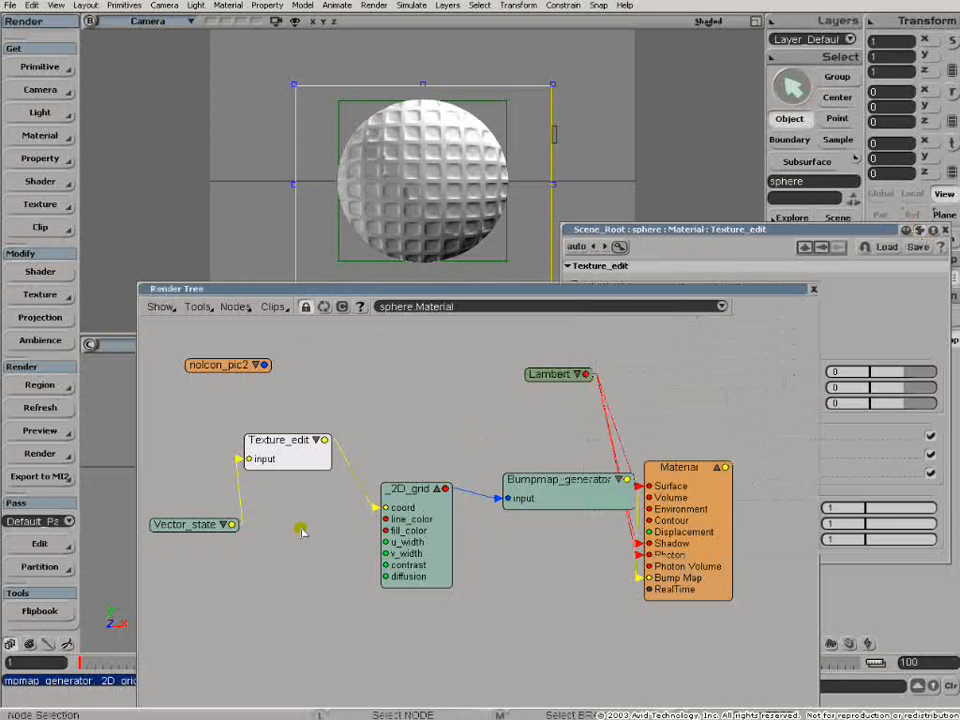
{"action": "left_click", "coordinate": [946, 233]}
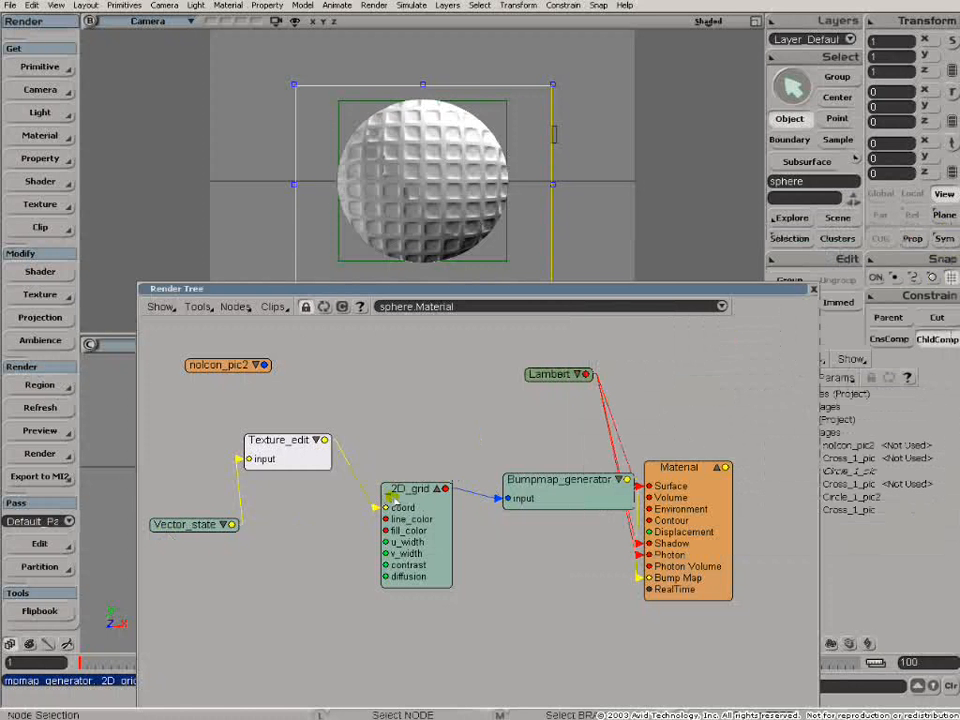
Step: Soften the 2D grid bump by setting the Fill Color channels to about 0.328, Line Color channels to about 0.777 and Diffusion to 0.5
{"action": "left_click_drag", "start_coordinate": [403, 498], "coordinate": [374, 504]}
{"action": "left_click_drag", "start_coordinate": [536, 493], "coordinate": [492, 438]}
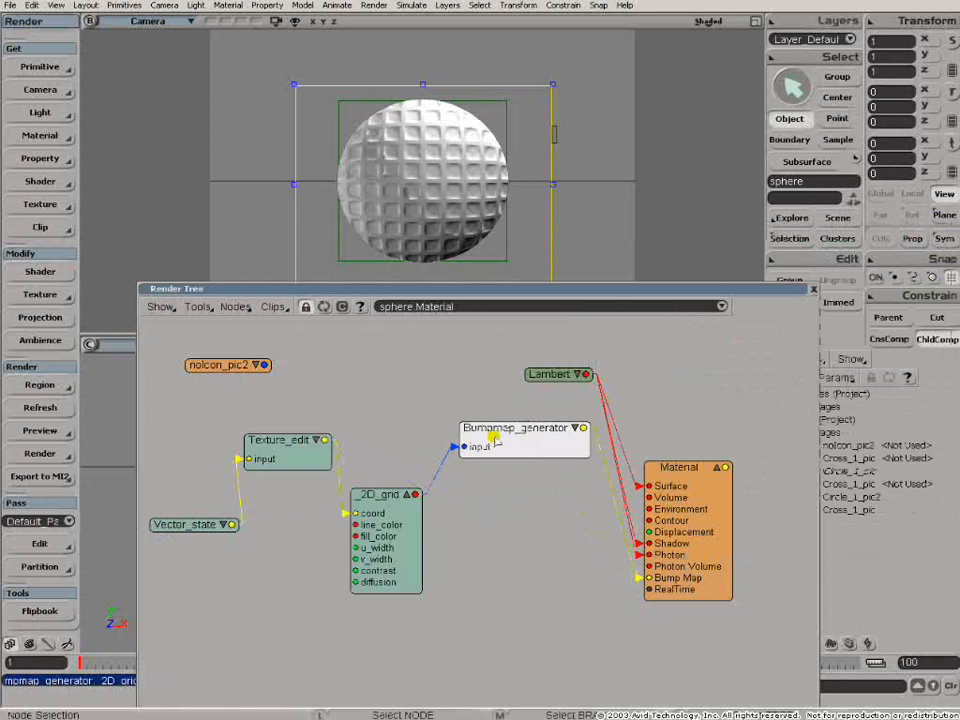
{"action": "left_click", "coordinate": [371, 497]}
{"action": "double_click", "coordinate": [371, 497]}
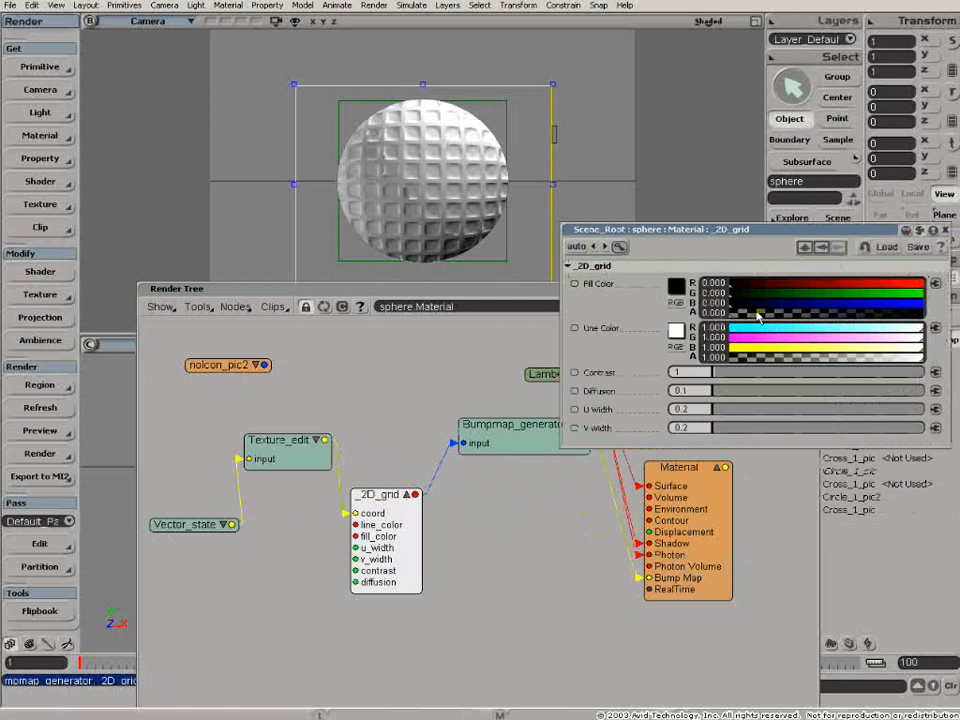
{"action": "left_click_drag", "start_coordinate": [757, 318], "coordinate": [803, 326]}
{"action": "left_click_drag", "start_coordinate": [906, 349], "coordinate": [866, 364]}
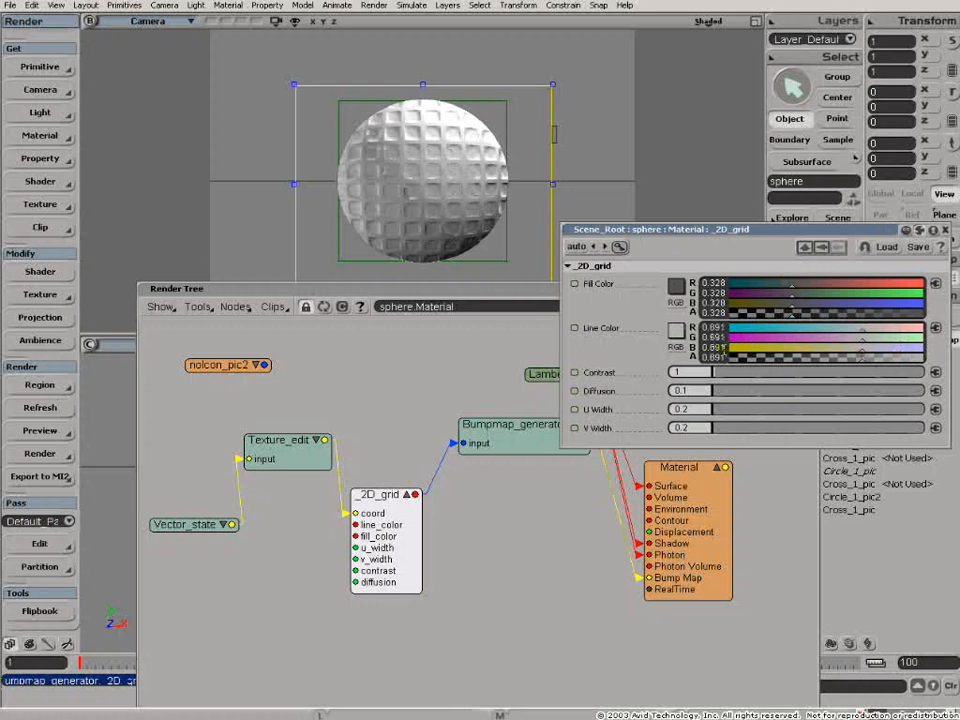
{"action": "left_click_drag", "start_coordinate": [864, 358], "coordinate": [881, 358], "text": "ctrl"}
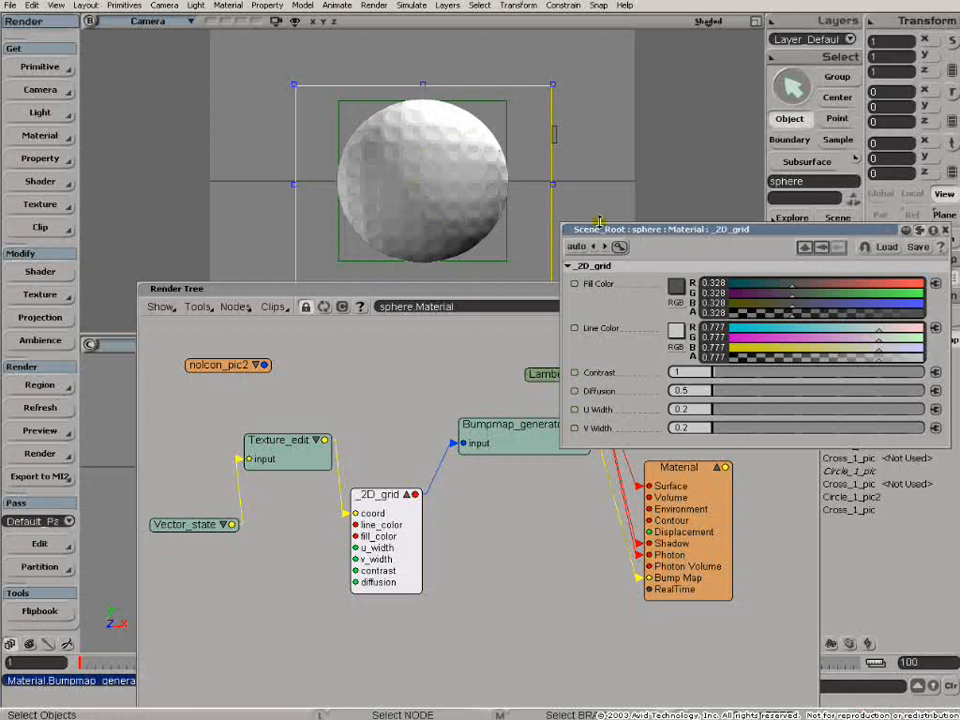
{"action": "left_click_drag", "start_coordinate": [760, 226], "coordinate": [495, 279]}
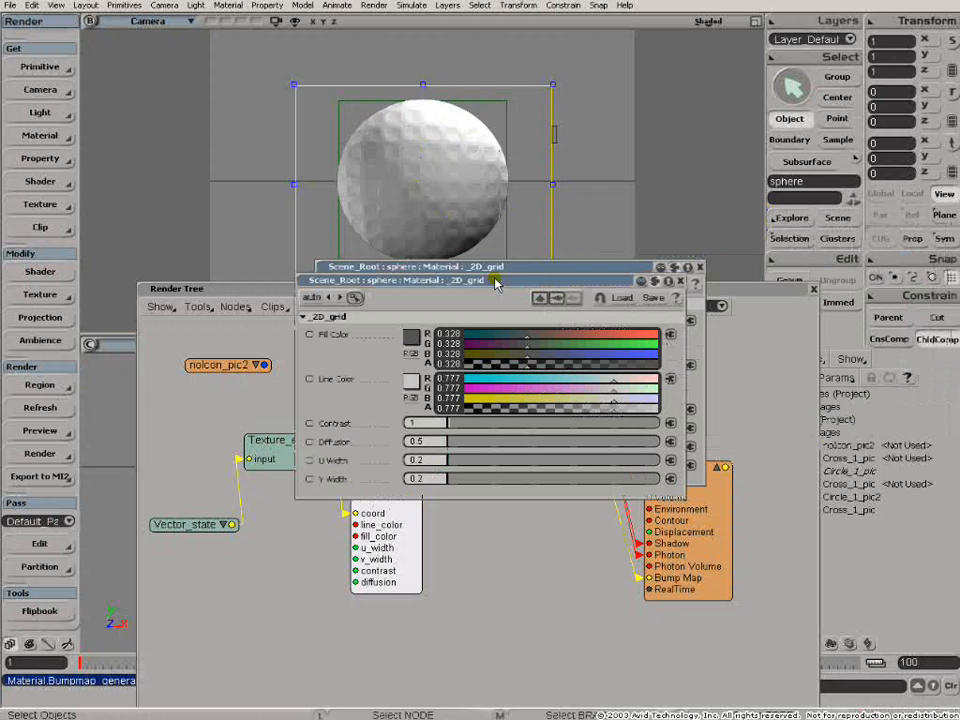
{"action": "left_click", "coordinate": [681, 282]}
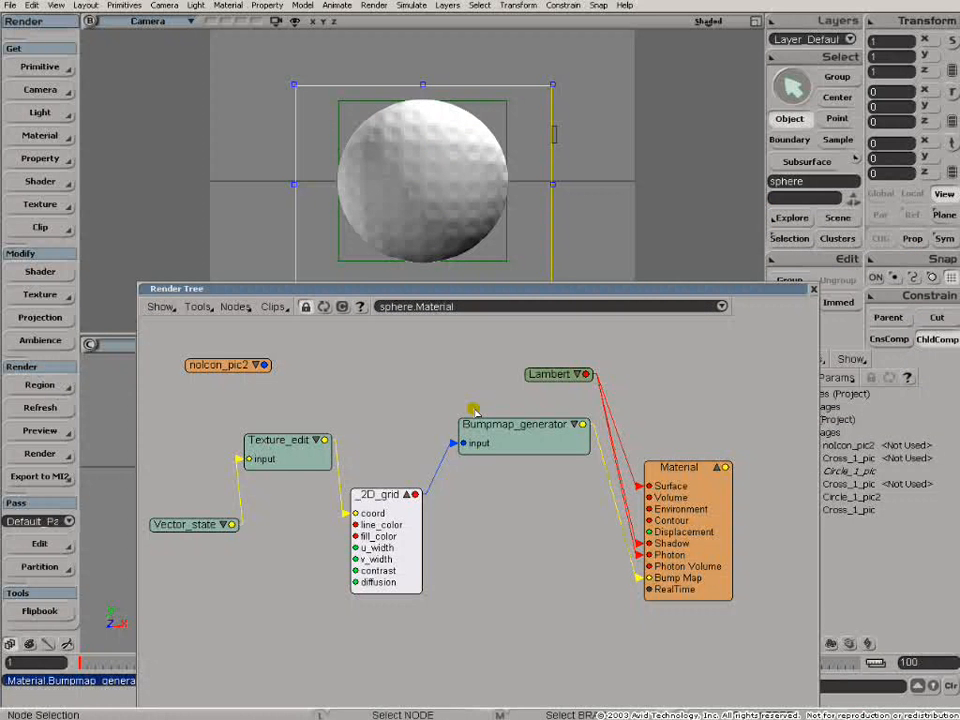
Step: Rearrange the Bumpmap_generator, Material, Vector_state, Texture_edit and 2D grid nodes so their connection chain is spread out
{"action": "left_click_drag", "start_coordinate": [507, 430], "coordinate": [491, 486]}
{"action": "left_click_drag", "start_coordinate": [690, 479], "coordinate": [718, 407]}
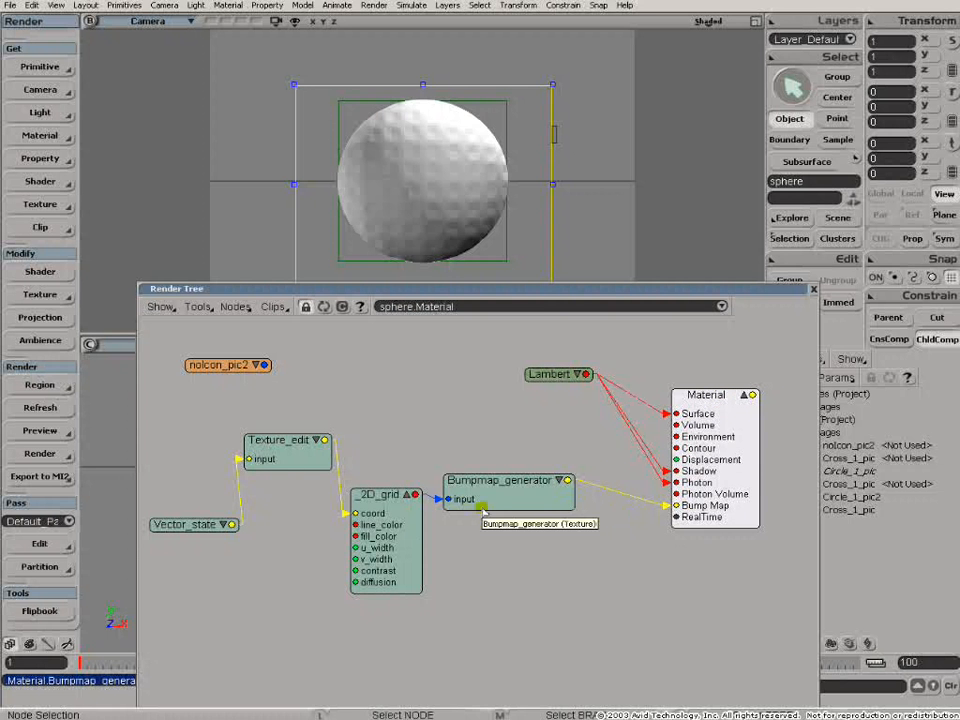
{"action": "left_click_drag", "start_coordinate": [224, 521], "coordinate": [150, 519]}
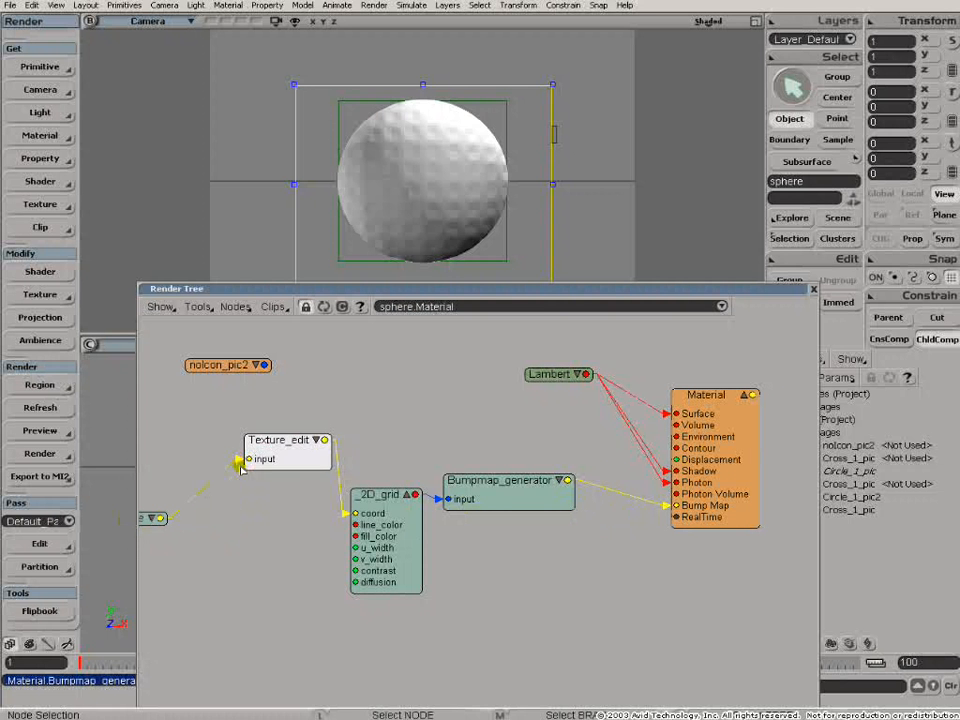
{"action": "left_click_drag", "start_coordinate": [240, 466], "coordinate": [201, 486]}
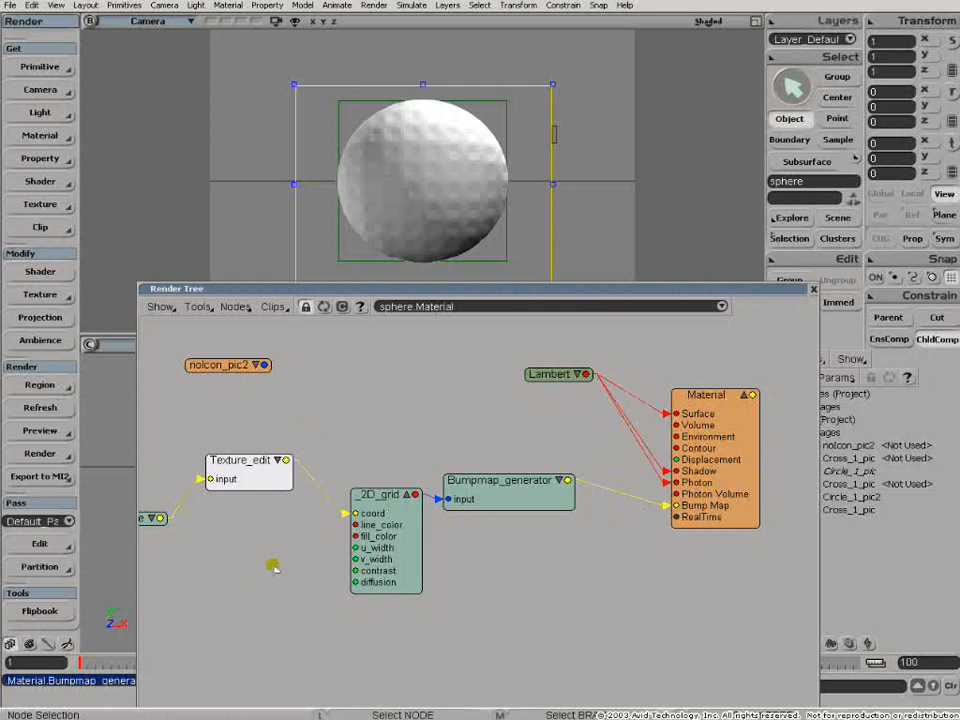
{"action": "left_click_drag", "start_coordinate": [385, 497], "coordinate": [319, 524]}
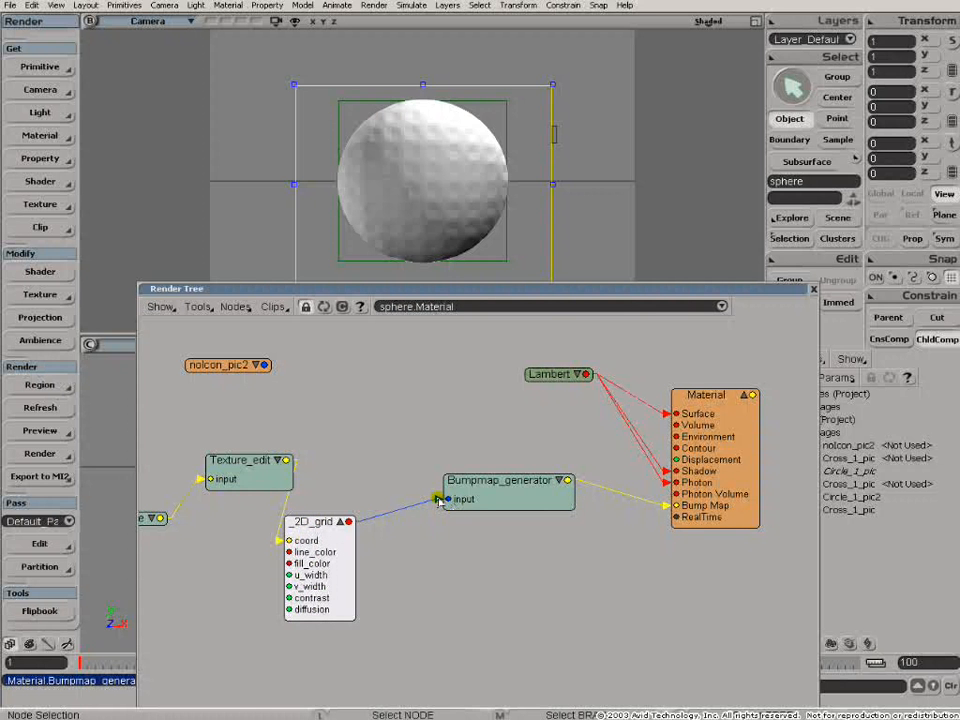
Step: Disconnect the 2D grid from the Bumpmap_generator's input and delete the 2D grid and Texture_edit nodes
{"action": "left_click_drag", "start_coordinate": [438, 500], "coordinate": [440, 530]}
{"action": "left_click_drag", "start_coordinate": [500, 481], "coordinate": [446, 460]}
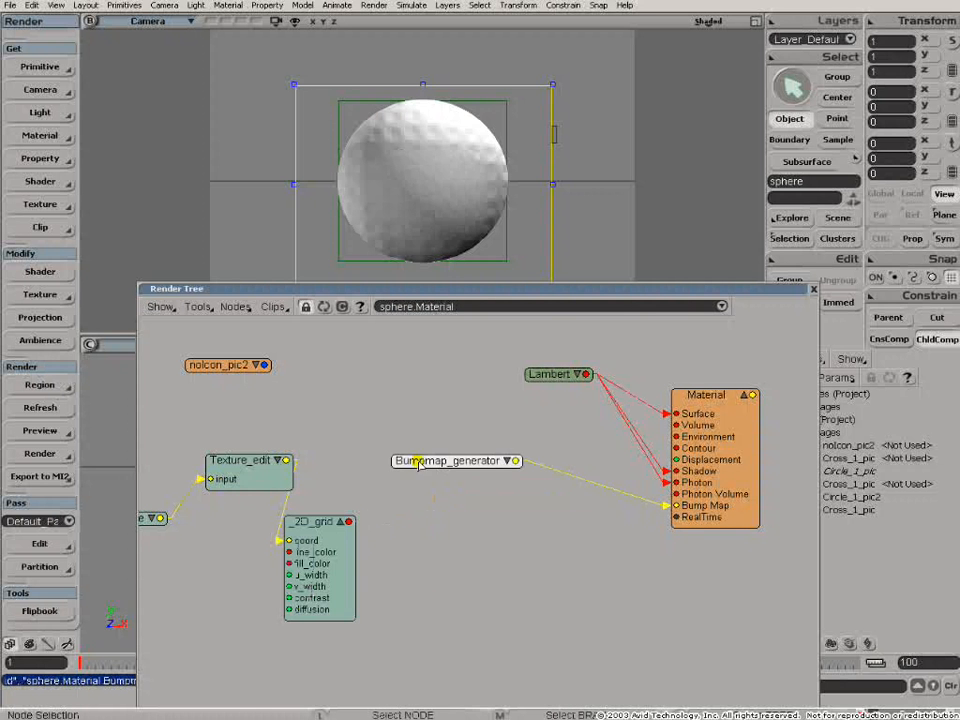
{"action": "left_click", "coordinate": [327, 523]}
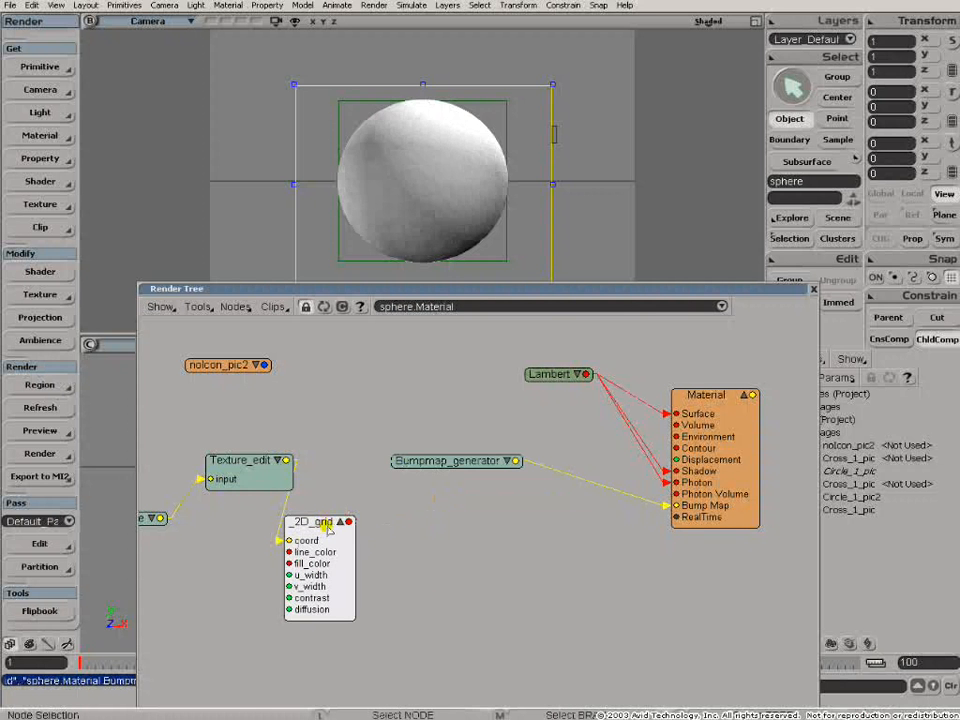
{"action": "key", "text": "Delete"}
{"action": "left_click", "coordinate": [262, 477]}
{"action": "key", "text": "Delete"}
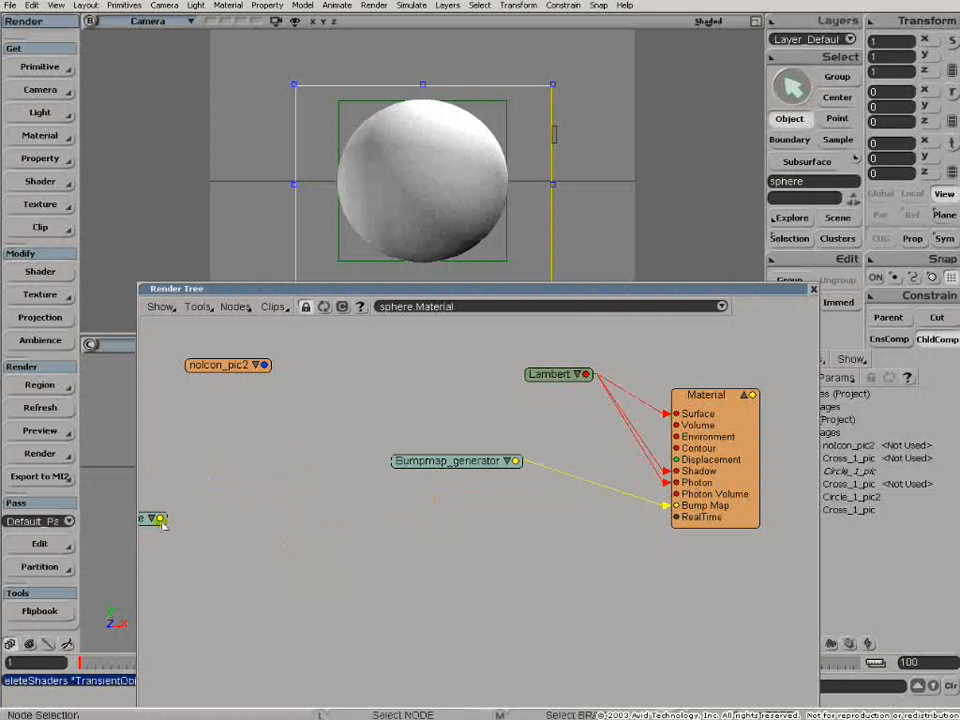
Step: Delete the Bumpmap_generator node feeding the material's Bump Map input and dismiss the render region around the sphere
{"action": "left_click_drag", "start_coordinate": [455, 462], "coordinate": [437, 484]}
{"action": "key", "text": "Delete"}
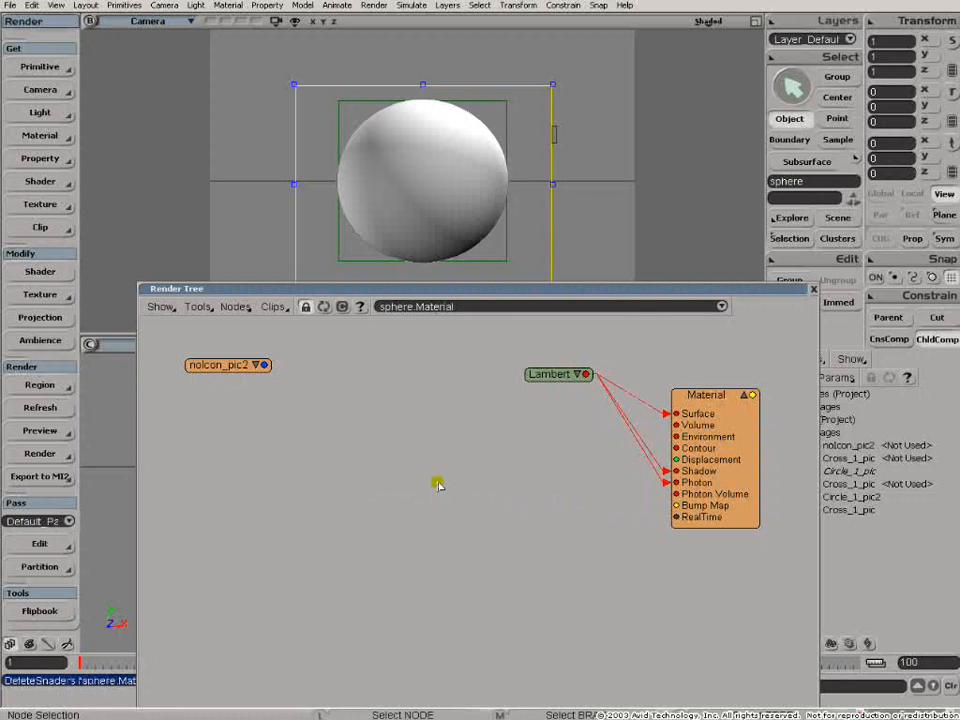
{"action": "left_click", "coordinate": [376, 199]}
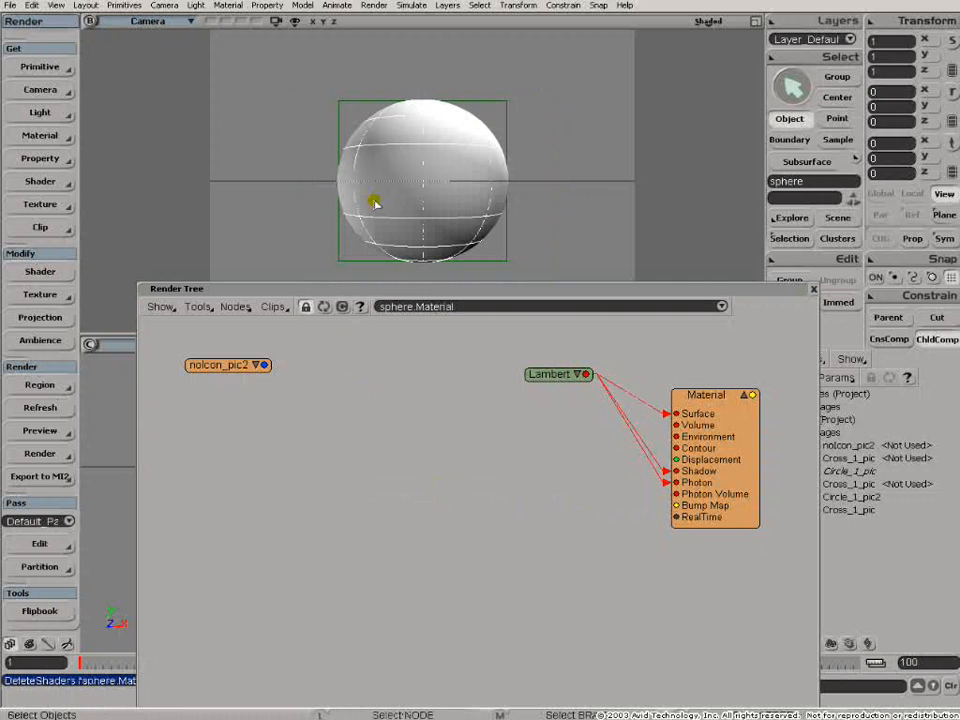
Step: Add two Bumpmap generator nodes to the render tree and place them one above the other, beside the noIcon_pic2 node
{"action": "left_click", "coordinate": [233, 307]}
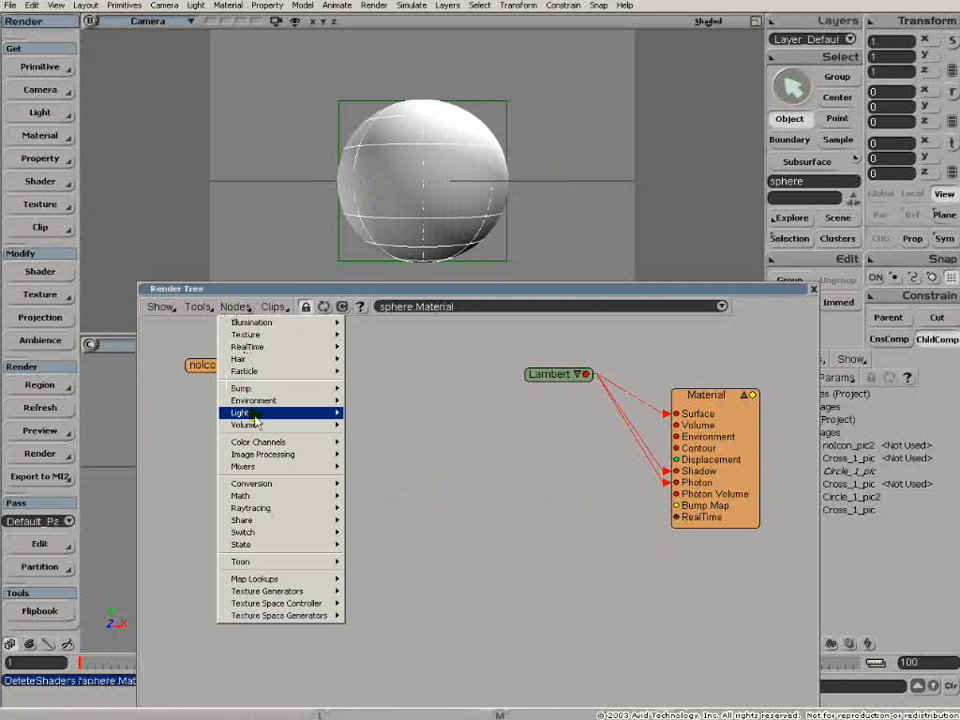
{"action": "mouse_move", "coordinate": [295, 389]}
{"action": "left_click", "coordinate": [381, 400]}
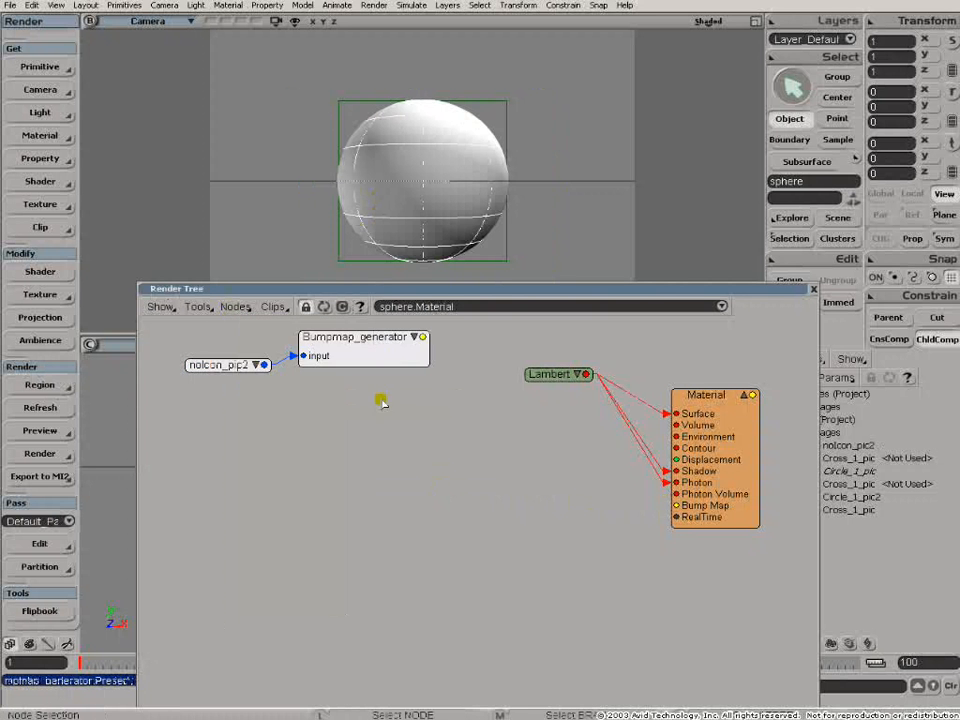
{"action": "left_click", "coordinate": [233, 307]}
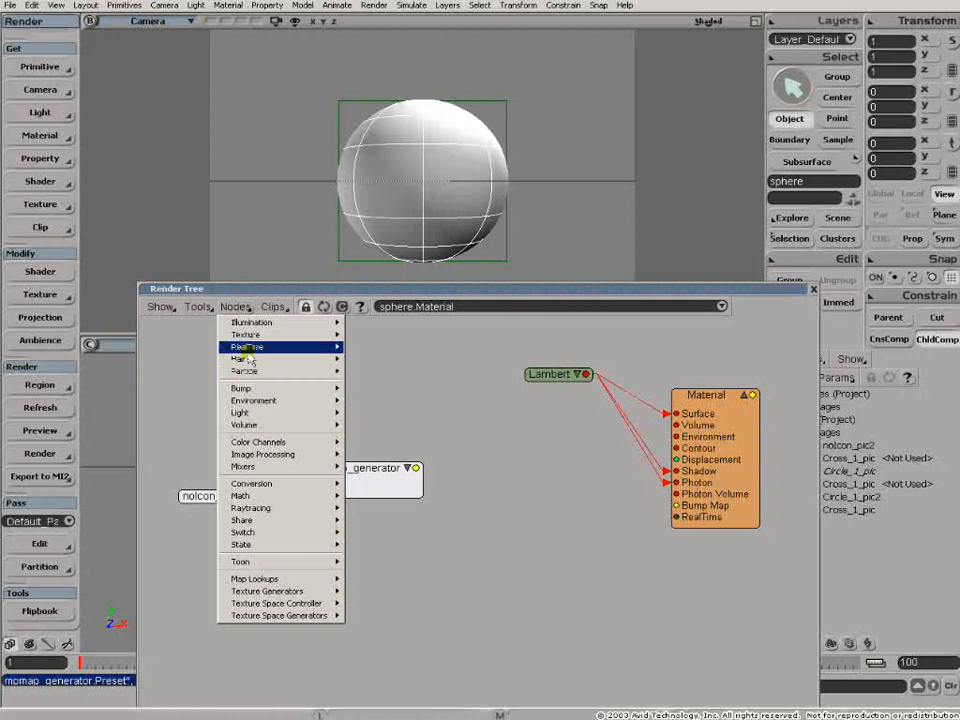
{"action": "mouse_move", "coordinate": [255, 390]}
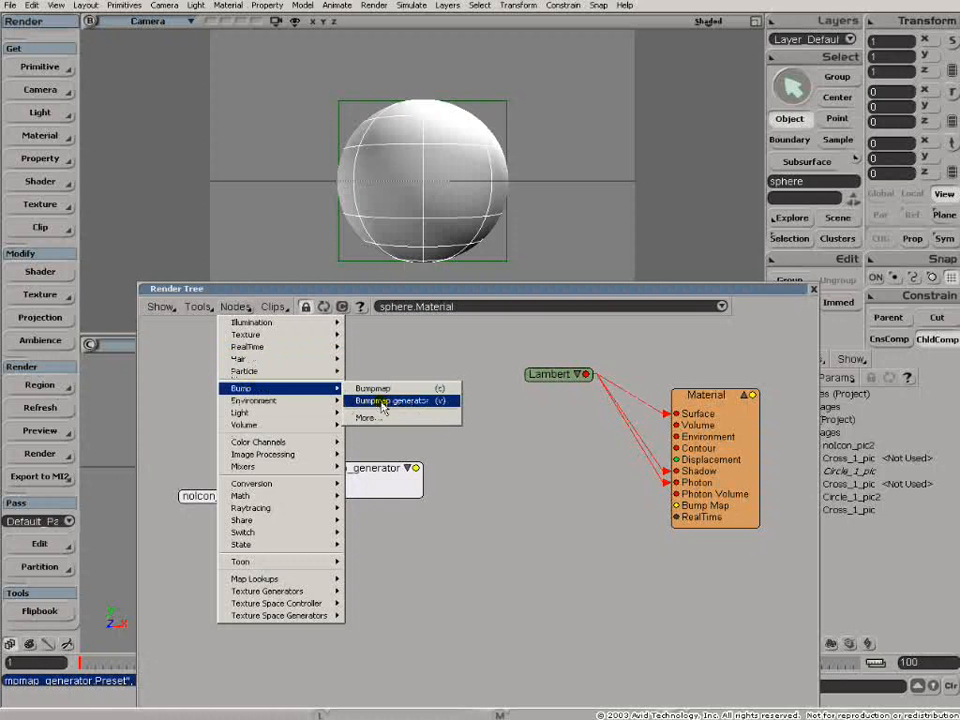
{"action": "left_click", "coordinate": [381, 400]}
{"action": "left_click_drag", "start_coordinate": [348, 491], "coordinate": [364, 552]}
{"action": "left_click_drag", "start_coordinate": [361, 354], "coordinate": [381, 427]}
Step: Give Bumpmap_generator1 a new image clip from the Cross_pic source
{"action": "double_click", "coordinate": [369, 420]}
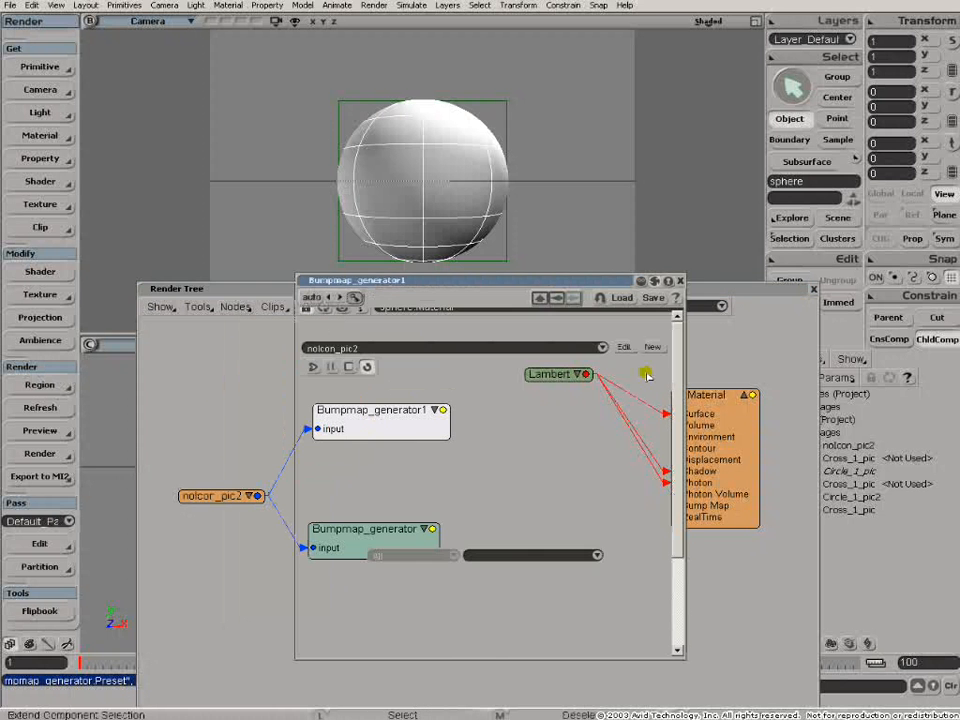
{"action": "left_click", "coordinate": [653, 347]}
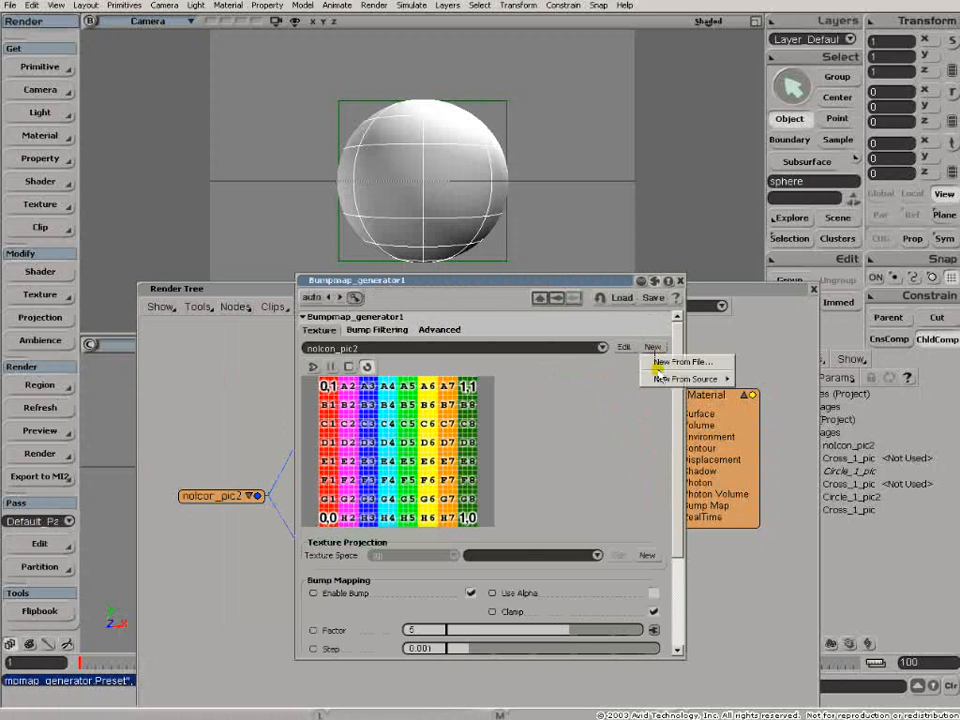
{"action": "mouse_move", "coordinate": [661, 380]}
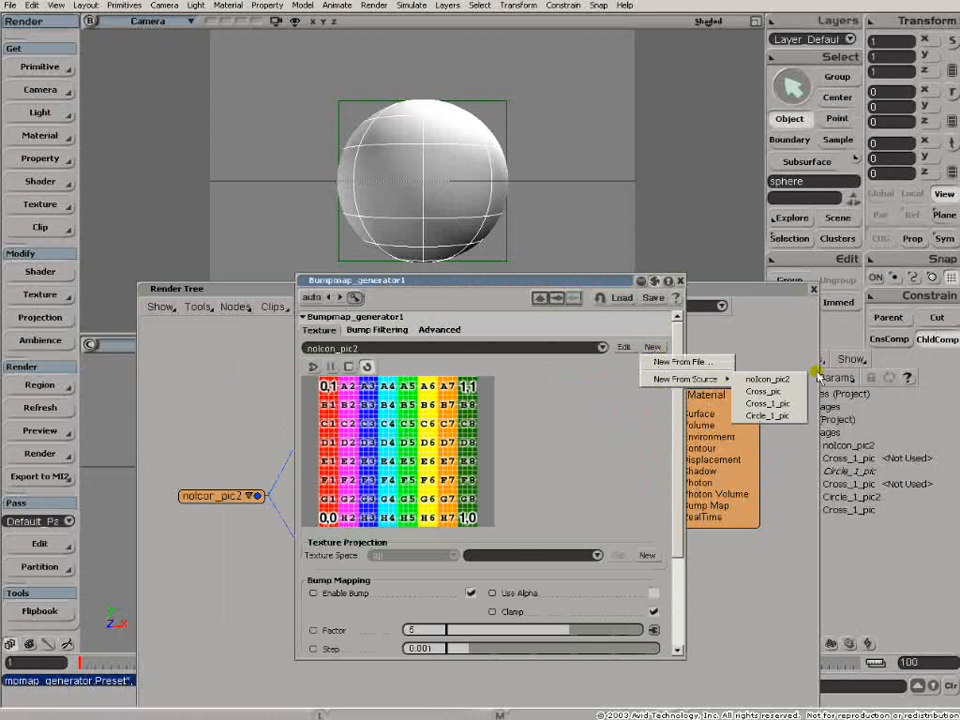
{"action": "left_click", "coordinate": [760, 392]}
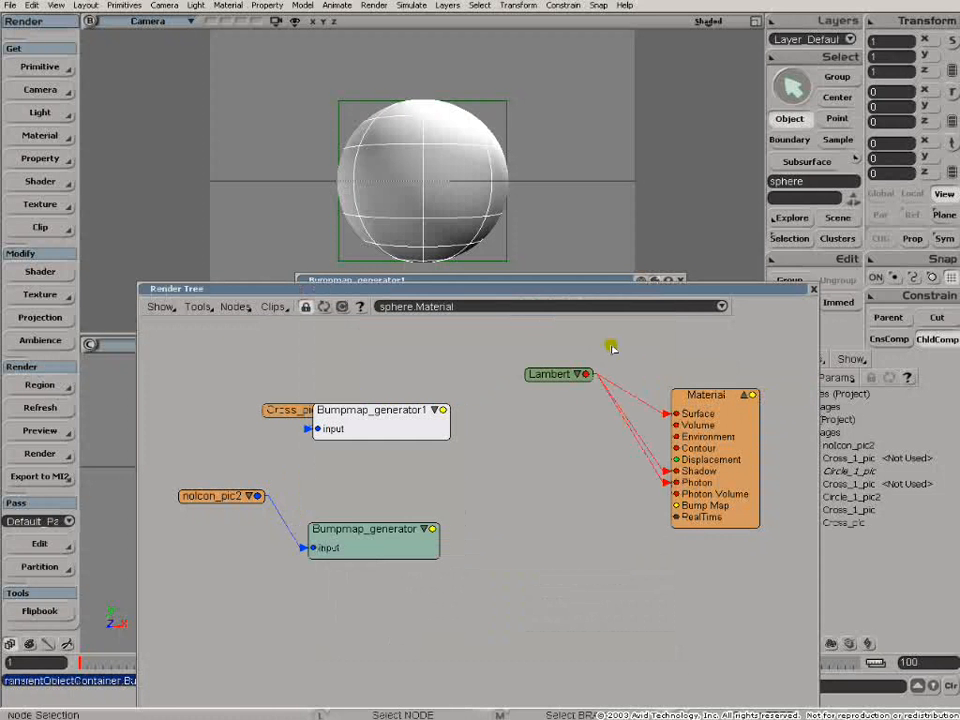
Step: Give Bumpmap_generator1 a new image clip from the Cross_1_pic source and close its properties
{"action": "double_click", "coordinate": [377, 410]}
{"action": "left_click", "coordinate": [653, 347]}
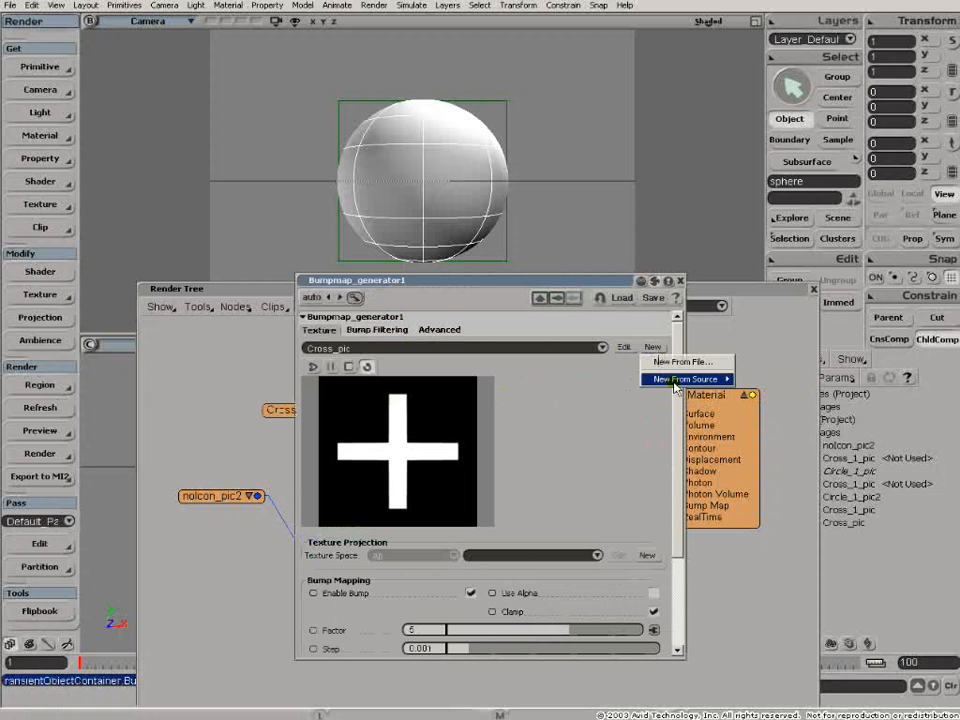
{"action": "mouse_move", "coordinate": [680, 379]}
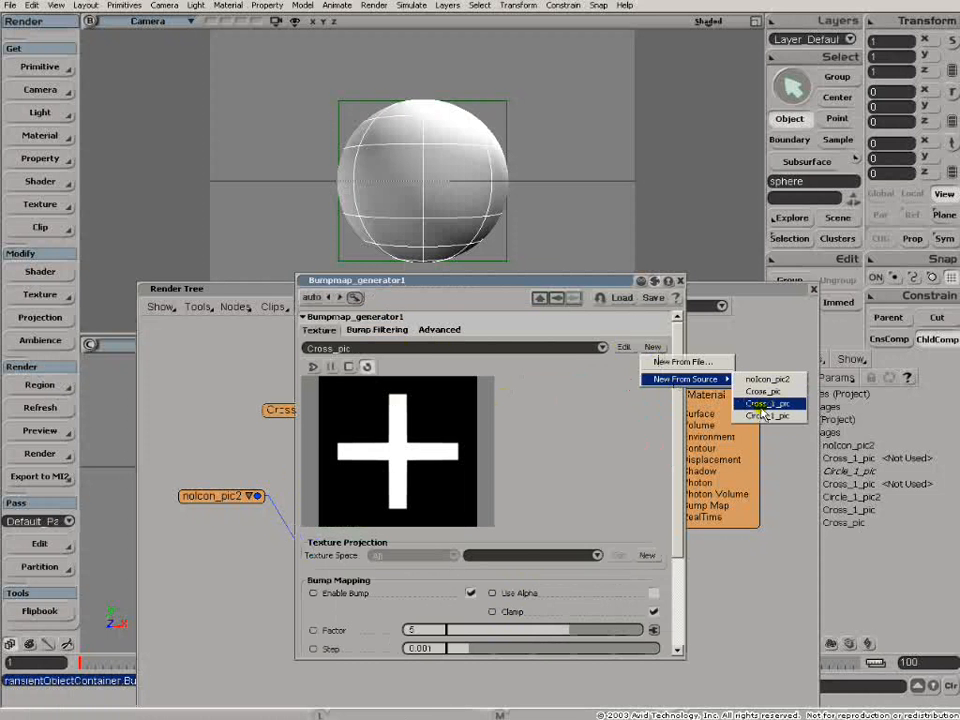
{"action": "left_click", "coordinate": [762, 404]}
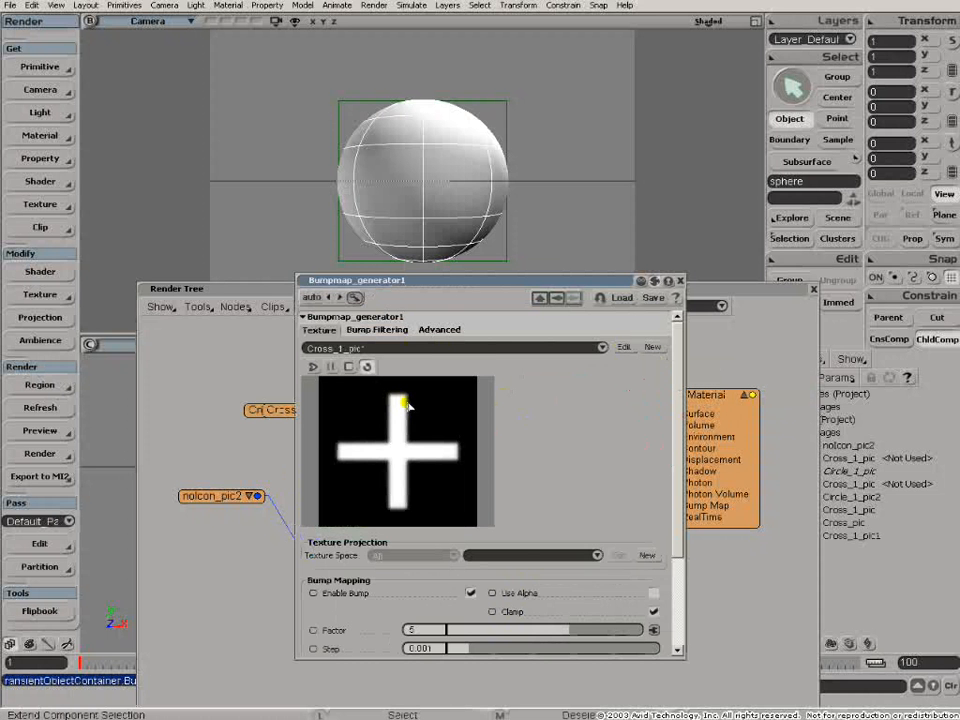
{"action": "left_click", "coordinate": [679, 280]}
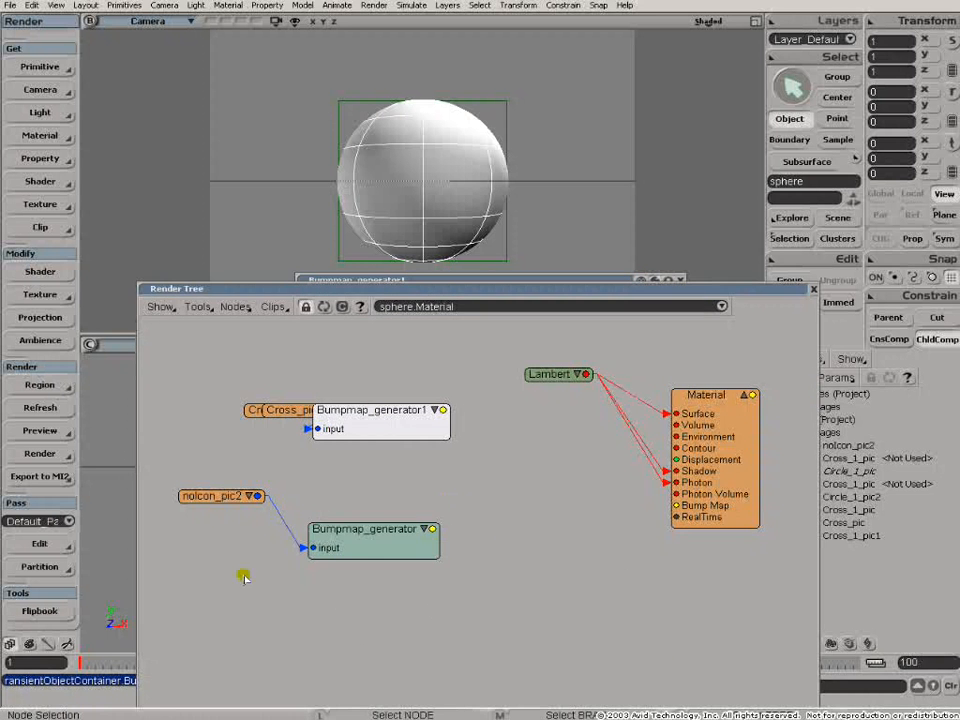
Step: Give the Bumpmap_generator node a new image clip from the Circle_1_pic source and close its properties
{"action": "double_click", "coordinate": [335, 547]}
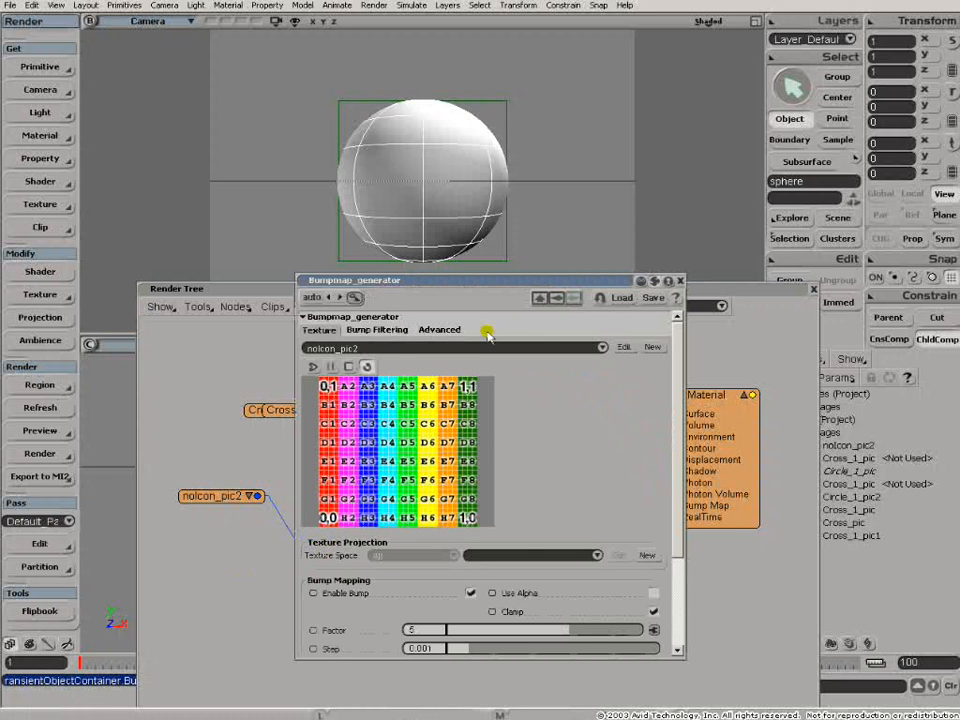
{"action": "left_click", "coordinate": [652, 348]}
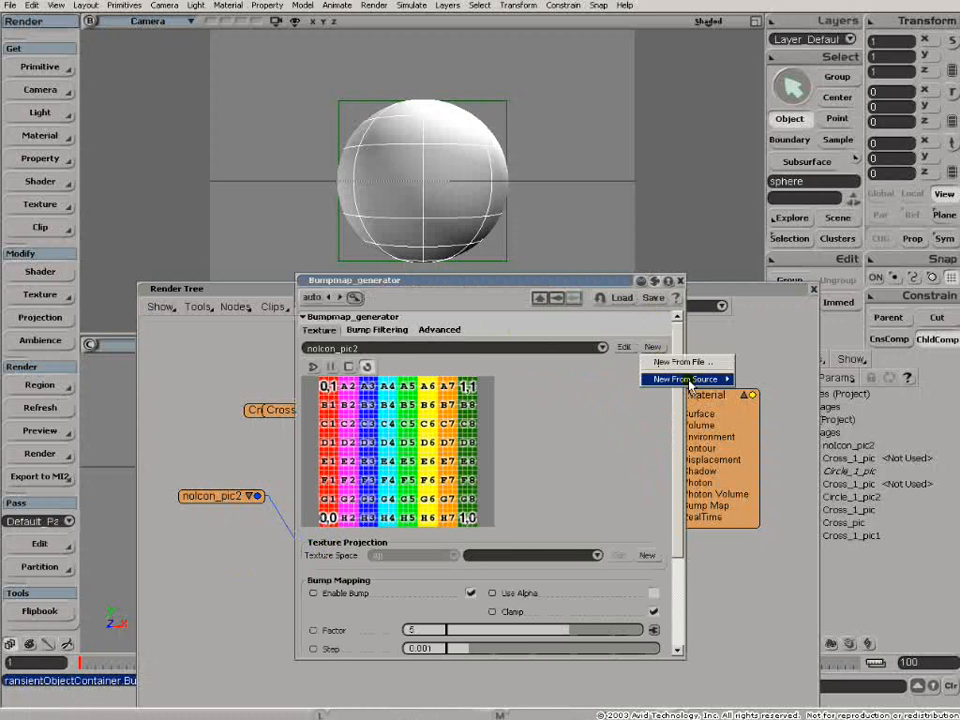
{"action": "mouse_move", "coordinate": [700, 379]}
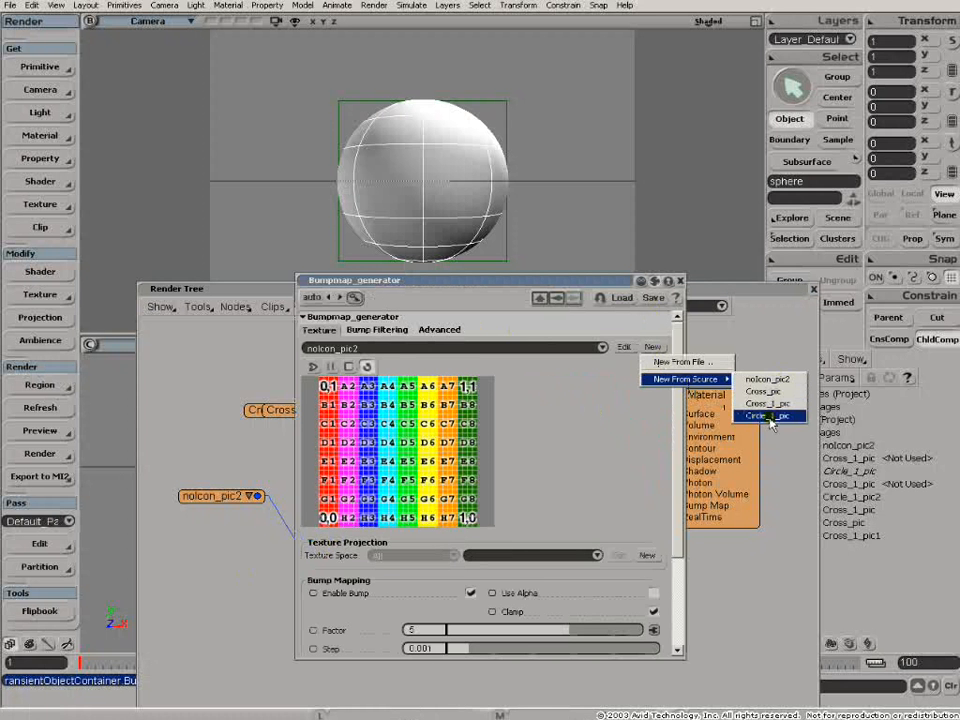
{"action": "left_click", "coordinate": [766, 415]}
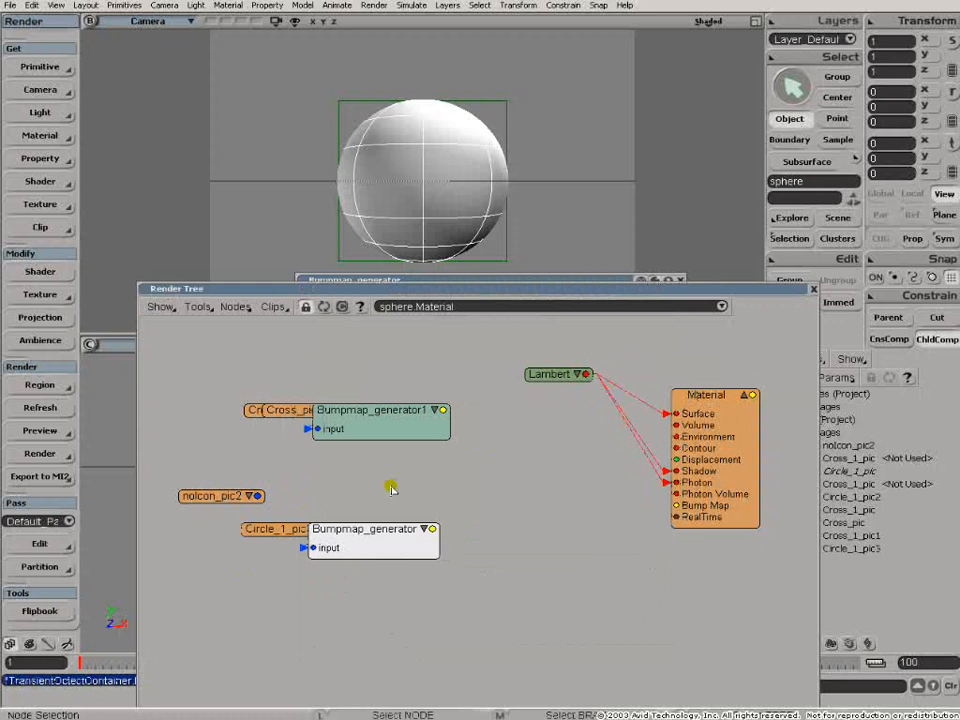
{"action": "left_click", "coordinate": [510, 280]}
{"action": "left_click", "coordinate": [678, 280]}
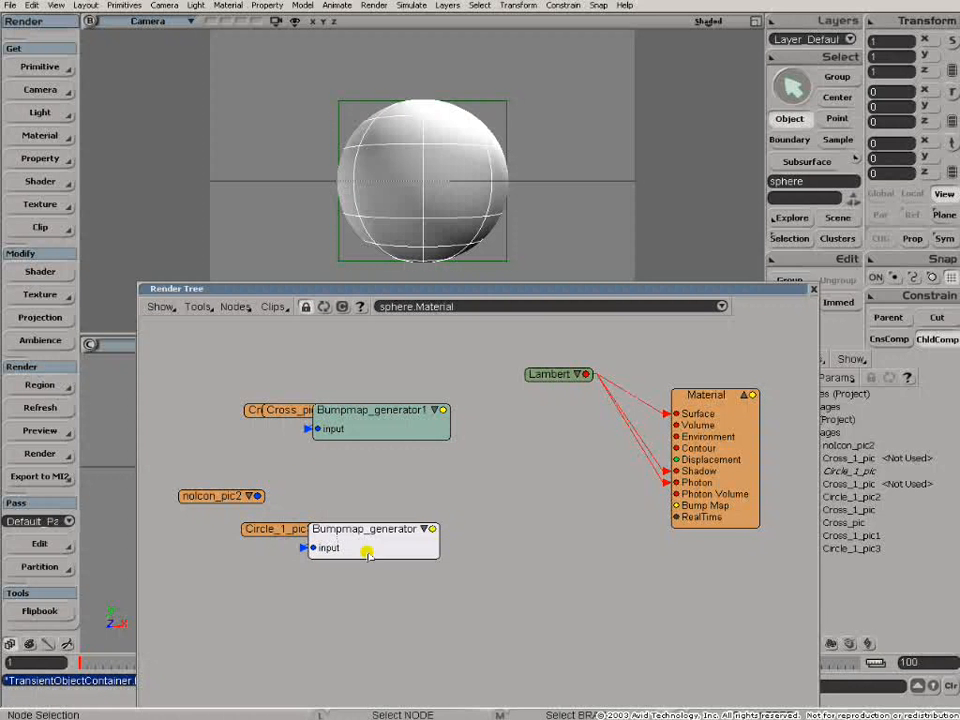
Step: Move both bump generator nodes away from their image clips so the Cross and Circle connections can be seen
{"action": "left_click_drag", "start_coordinate": [403, 565], "coordinate": [469, 597]}
{"action": "left_click_drag", "start_coordinate": [392, 442], "coordinate": [460, 484]}
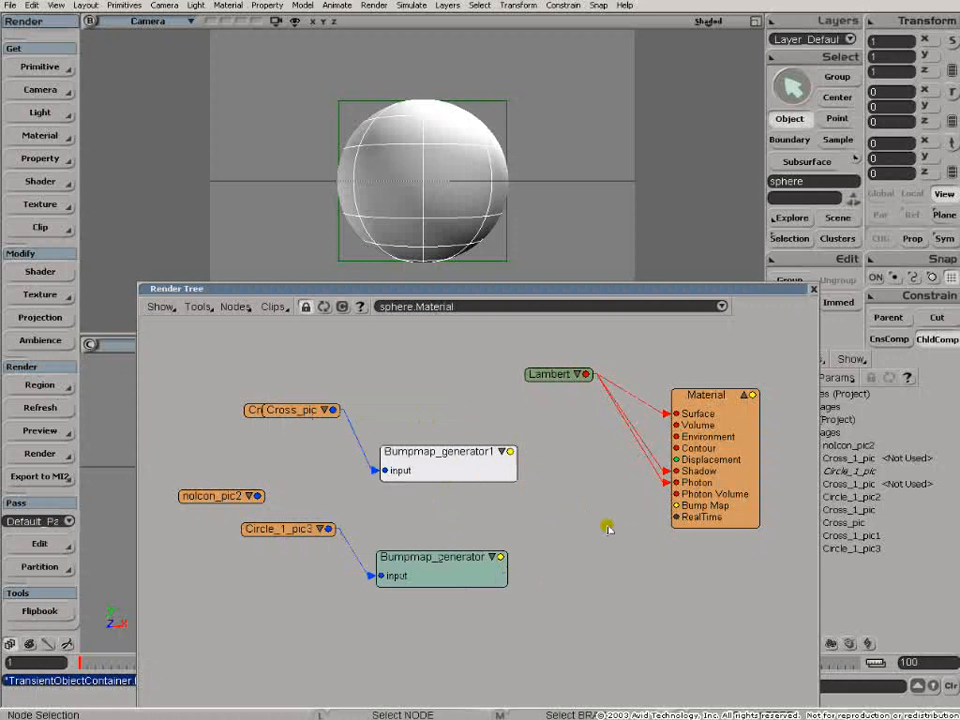
{"action": "left_click_drag", "start_coordinate": [486, 462], "coordinate": [476, 465]}
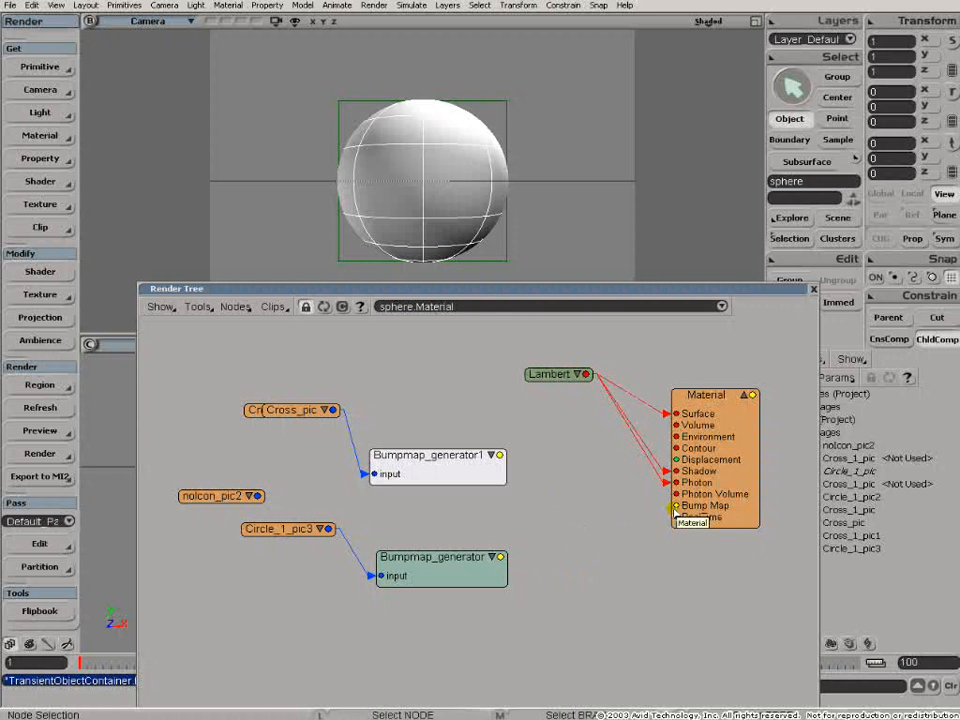
{"action": "left_click_drag", "start_coordinate": [422, 460], "coordinate": [418, 398]}
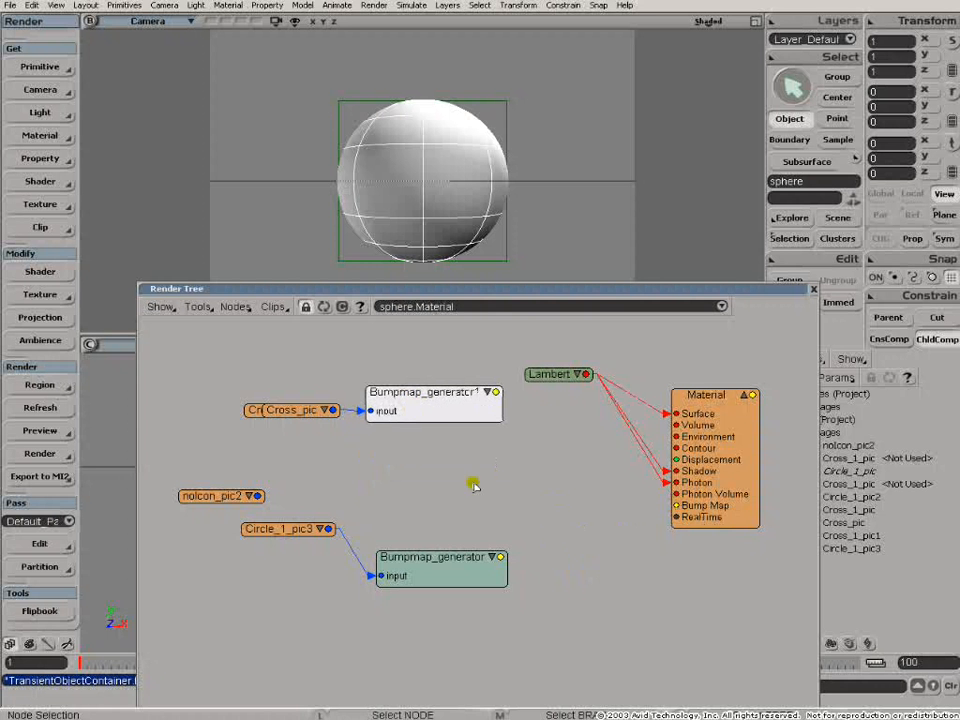
{"action": "left_click_drag", "start_coordinate": [456, 570], "coordinate": [456, 540]}
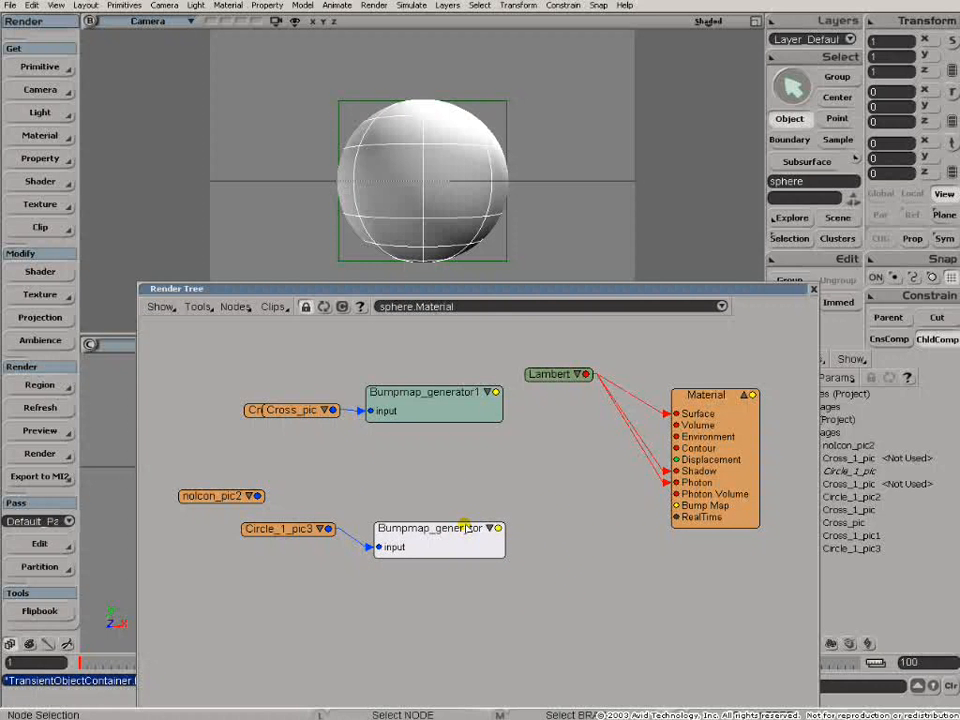
Step: Add a Vector-Vector math node, set its operation to Vector Input1 + Vector Input2, and close its properties
{"action": "left_click", "coordinate": [235, 307]}
{"action": "mouse_move", "coordinate": [272, 488]}
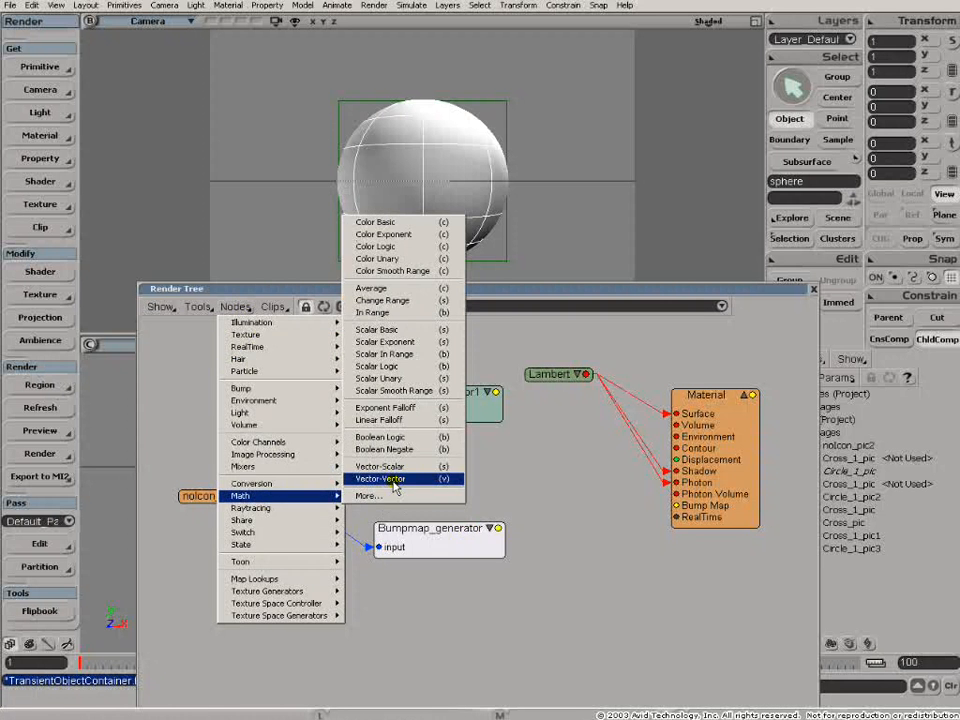
{"action": "left_click", "coordinate": [395, 484]}
{"action": "left_click_drag", "start_coordinate": [358, 348], "coordinate": [373, 344]}
{"action": "double_click", "coordinate": [373, 343]}
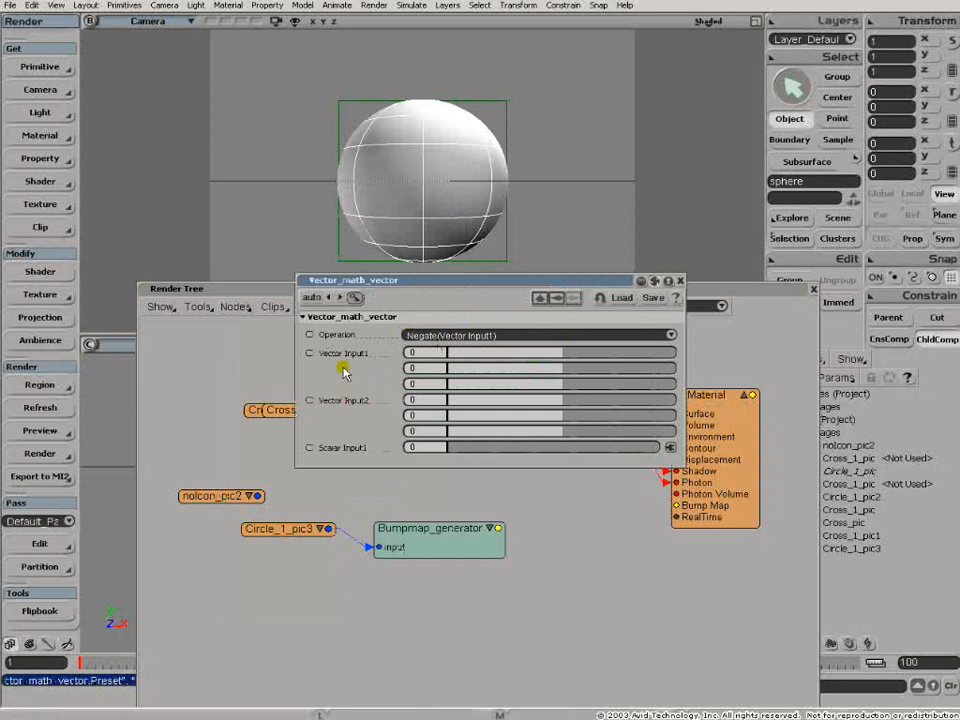
{"action": "left_click", "coordinate": [671, 335]}
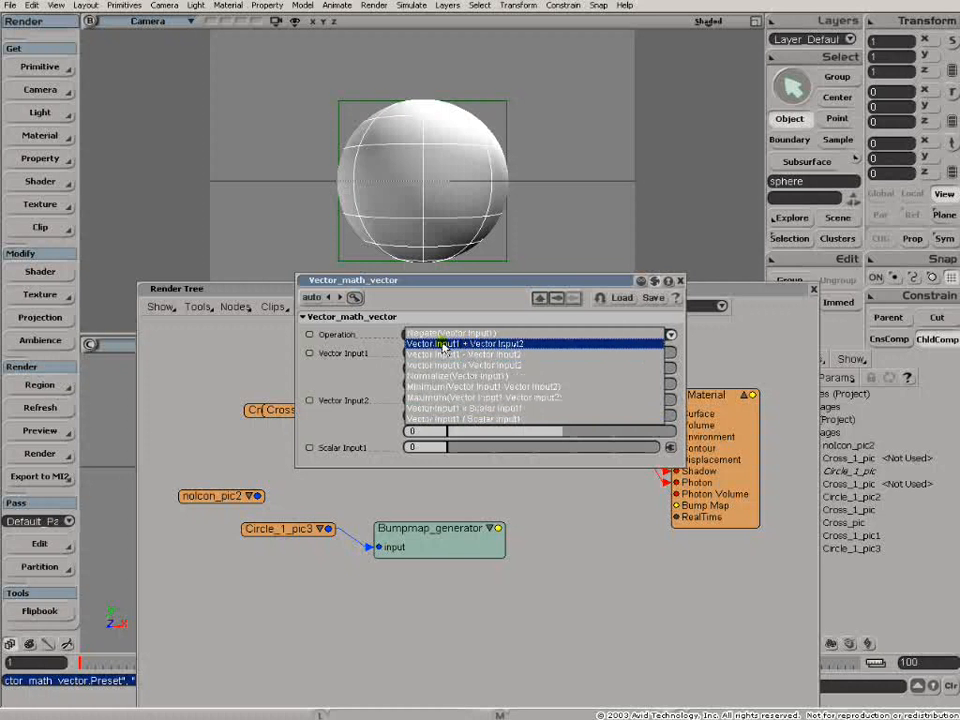
{"action": "left_click", "coordinate": [475, 345]}
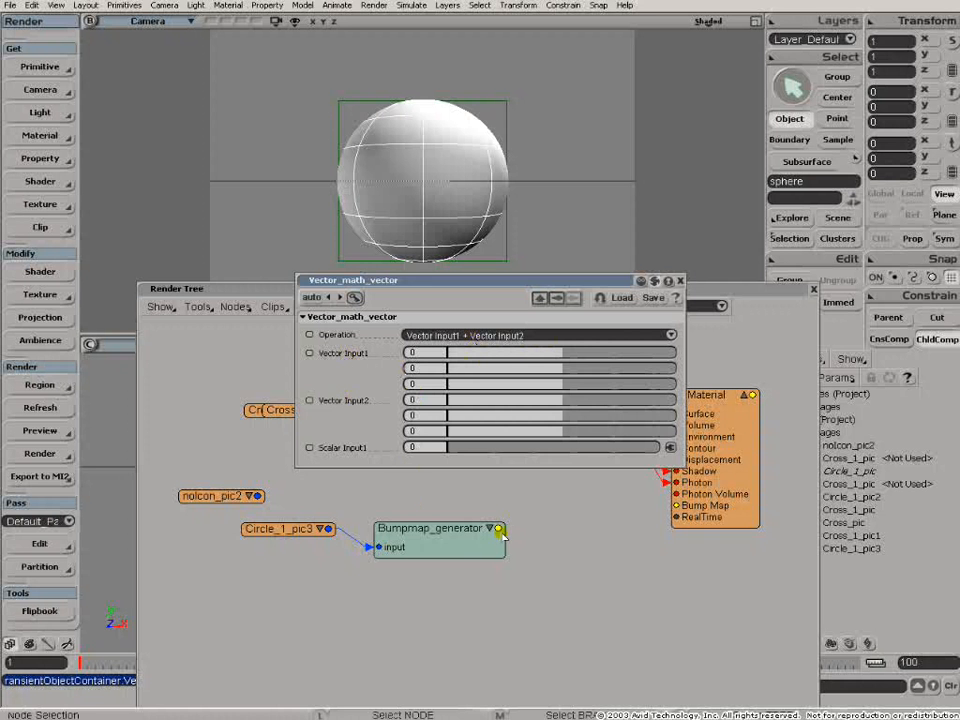
{"action": "left_click", "coordinate": [680, 281]}
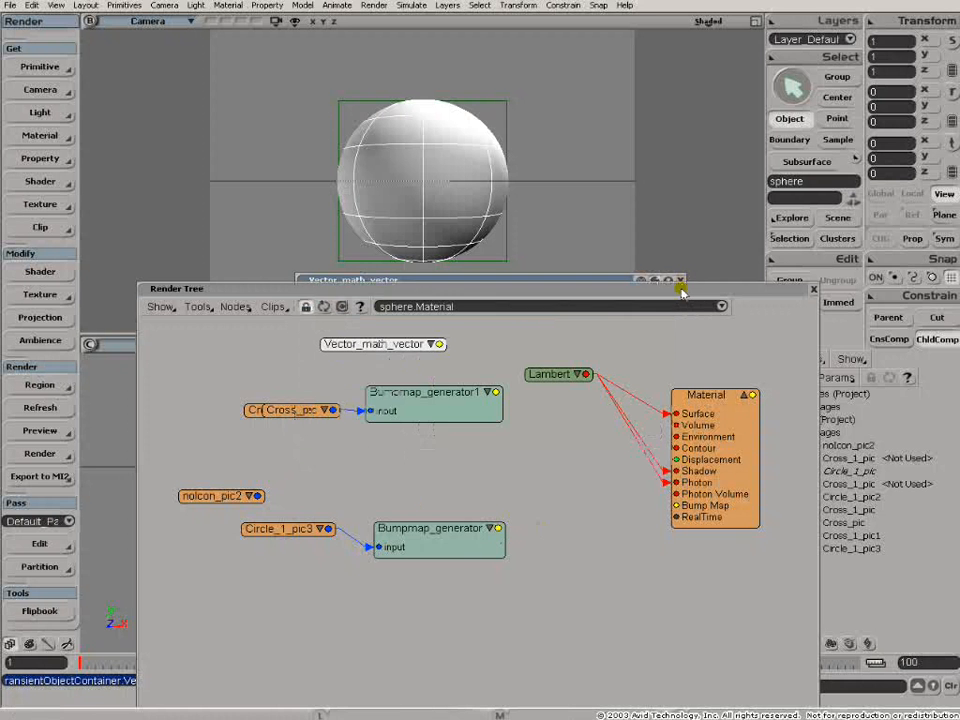
Step: Place Vector_math_vector before the material and connect Bumpmap_generator1 to vector_input1 and Bumpmap_generator to vector_input2
{"action": "left_click_drag", "start_coordinate": [442, 528], "coordinate": [448, 528]}
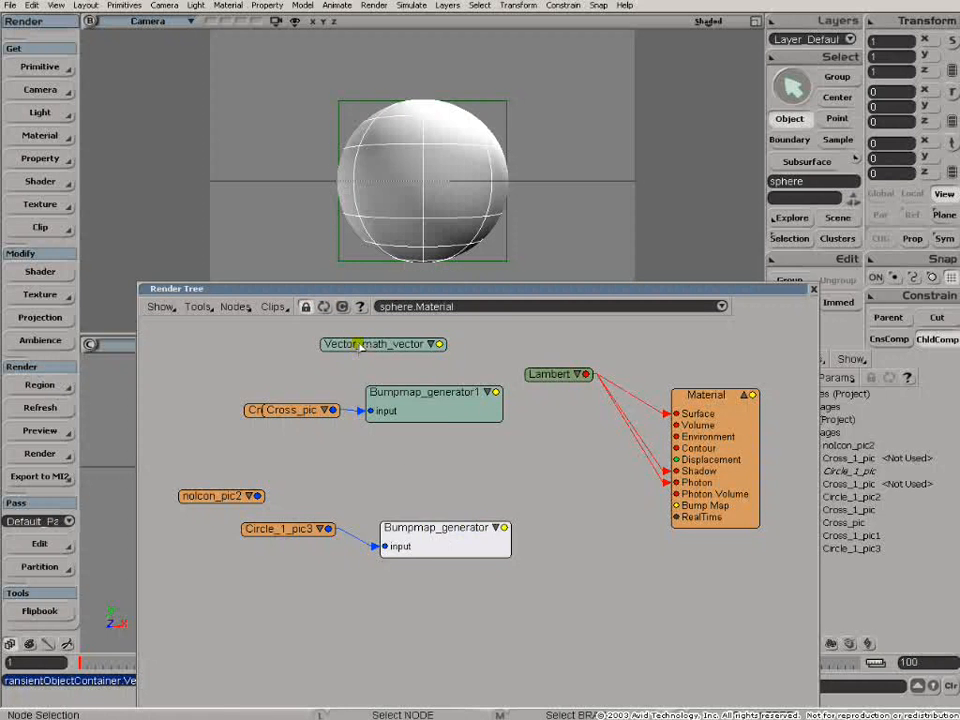
{"action": "left_click_drag", "start_coordinate": [360, 346], "coordinate": [518, 473]}
{"action": "left_click_drag", "start_coordinate": [496, 392], "coordinate": [486, 472]}
{"action": "left_click", "coordinate": [516, 465]}
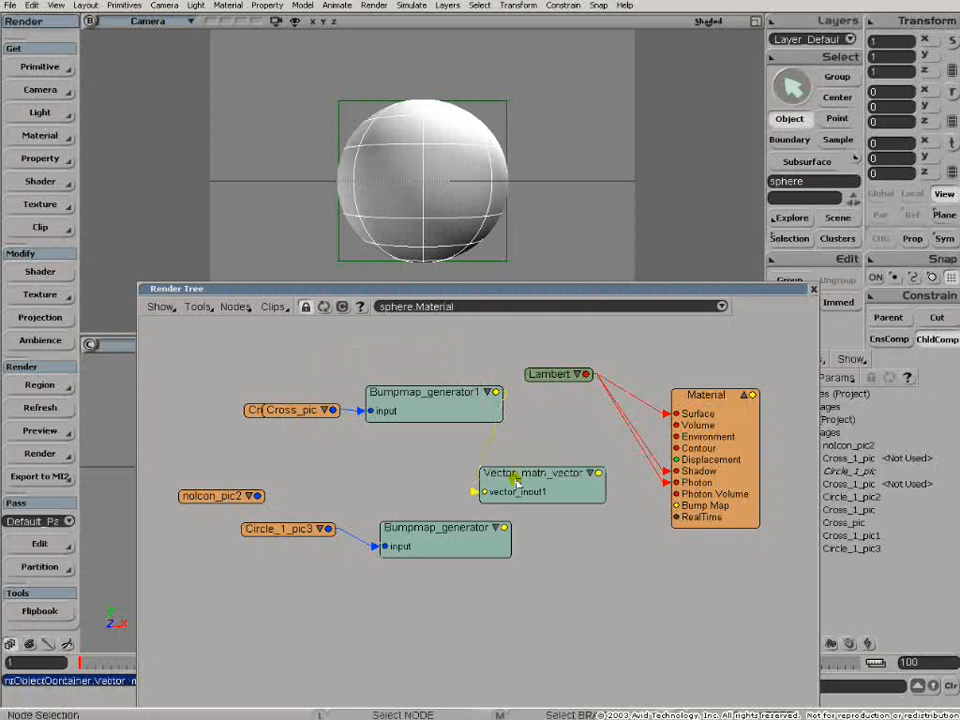
{"action": "left_click_drag", "start_coordinate": [503, 527], "coordinate": [570, 473]}
{"action": "left_click", "coordinate": [543, 496]}
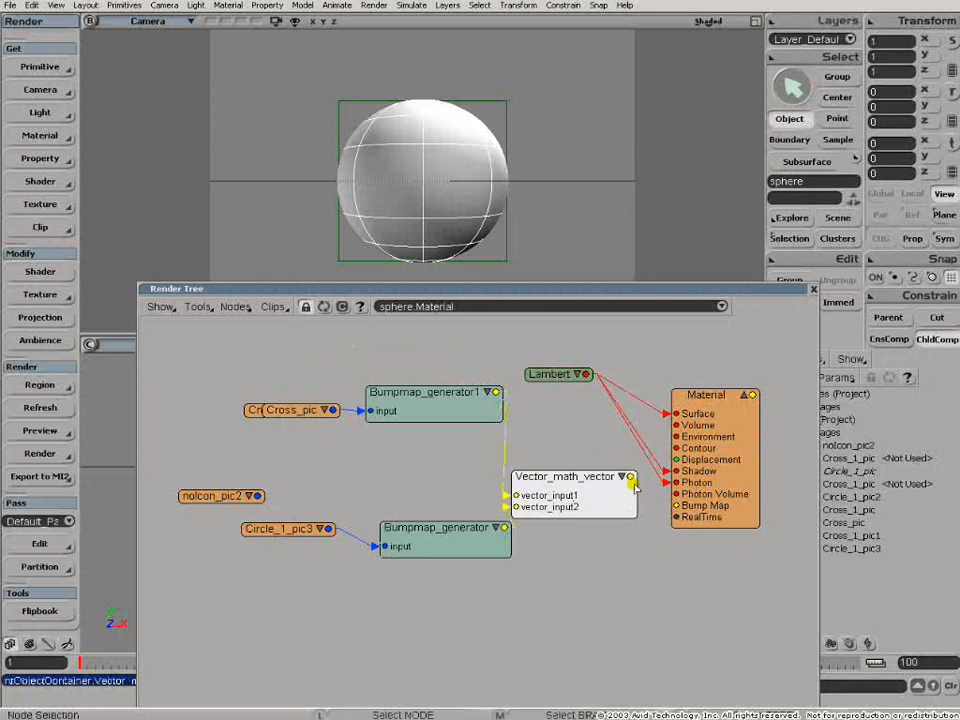
Step: Connect Vector_math_vector to the material's Bump Map input and preview the sphere in the render region, moving the Render Tree window clear of it
{"action": "left_click_drag", "start_coordinate": [680, 517], "coordinate": [678, 505]}
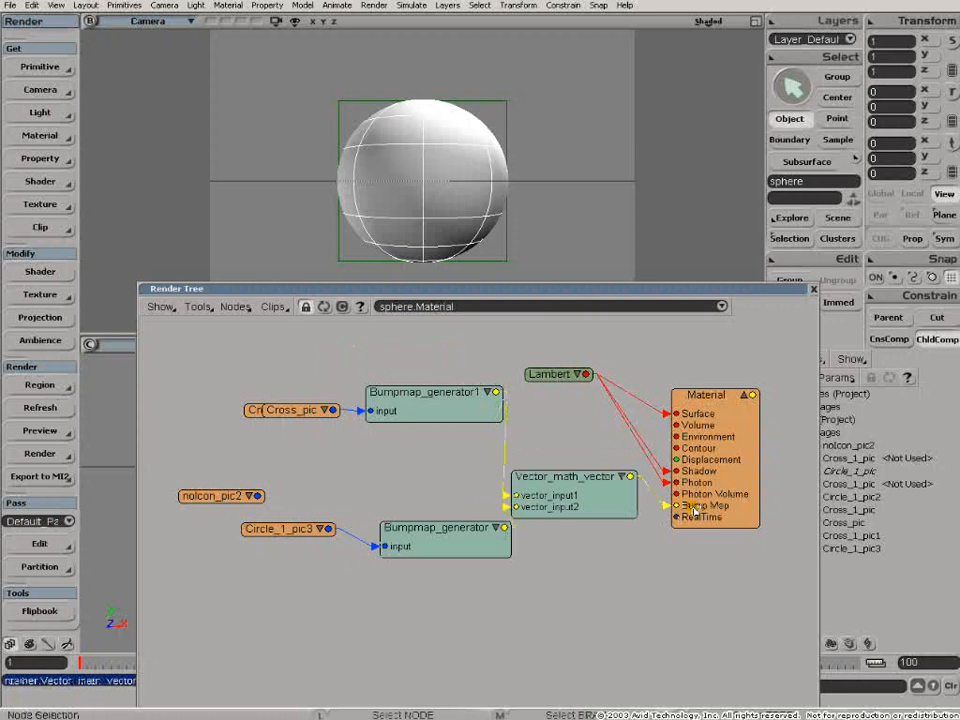
{"action": "left_click", "coordinate": [363, 215]}
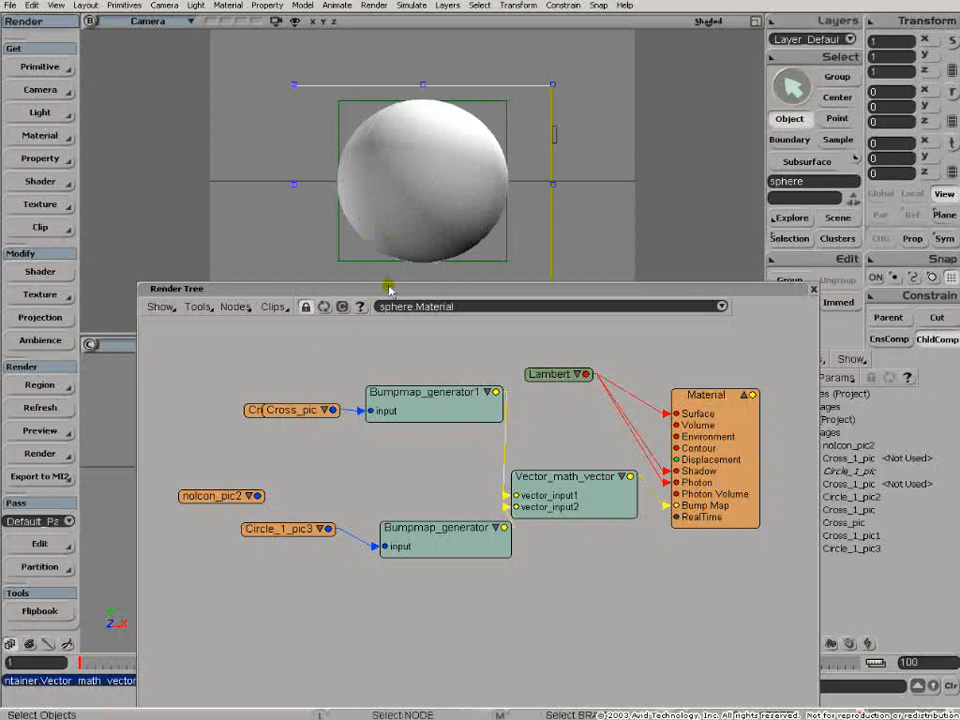
{"action": "left_click_drag", "start_coordinate": [388, 291], "coordinate": [387, 335]}
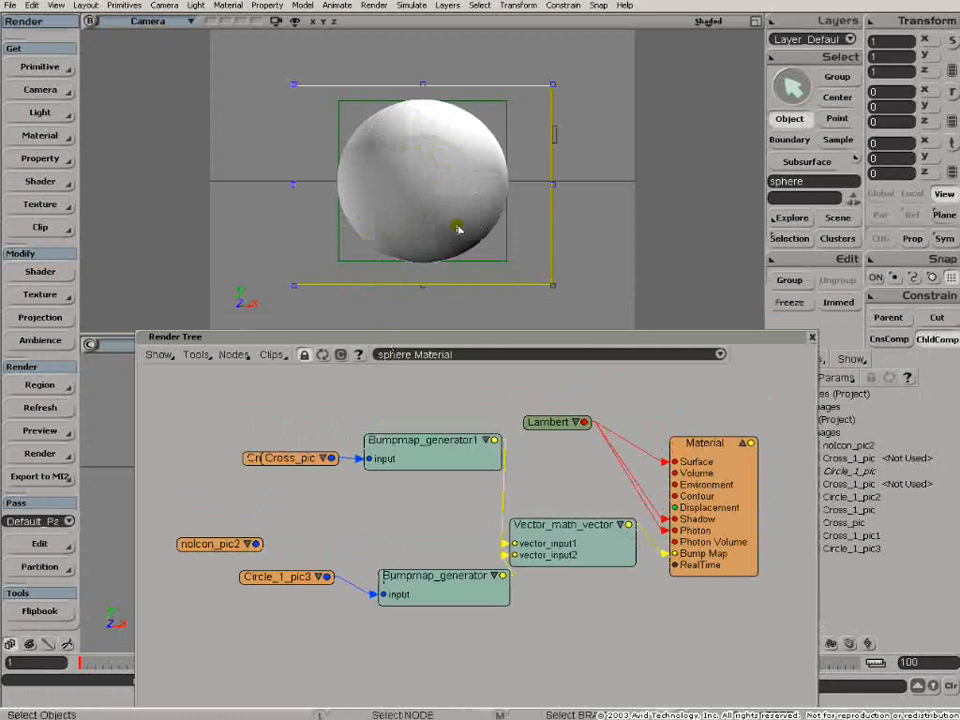
Step: Test Bumpmap_generator1's Factor at 20, reduce it to about -14, and close its properties
{"action": "double_click", "coordinate": [418, 443]}
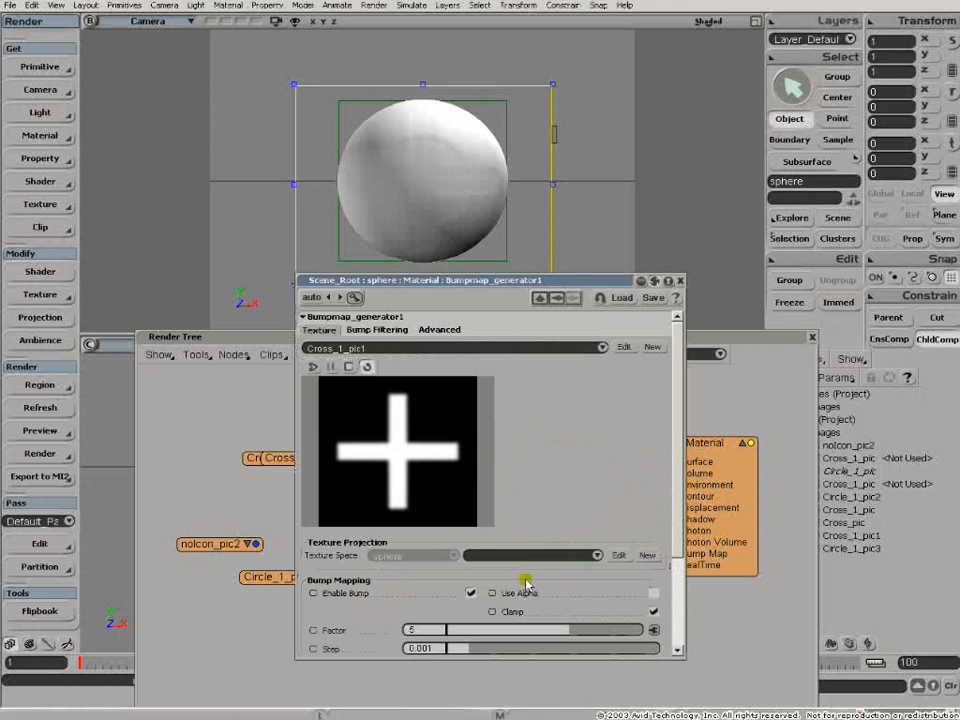
{"action": "left_click_drag", "start_coordinate": [572, 630], "coordinate": [670, 632]}
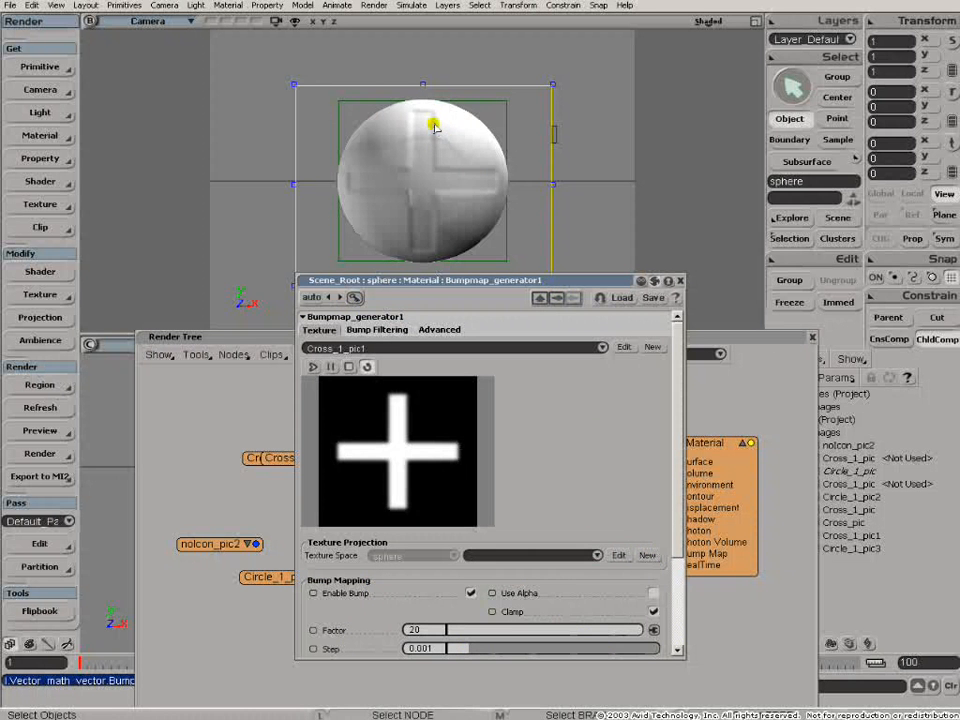
{"action": "left_click_drag", "start_coordinate": [574, 629], "coordinate": [477, 643]}
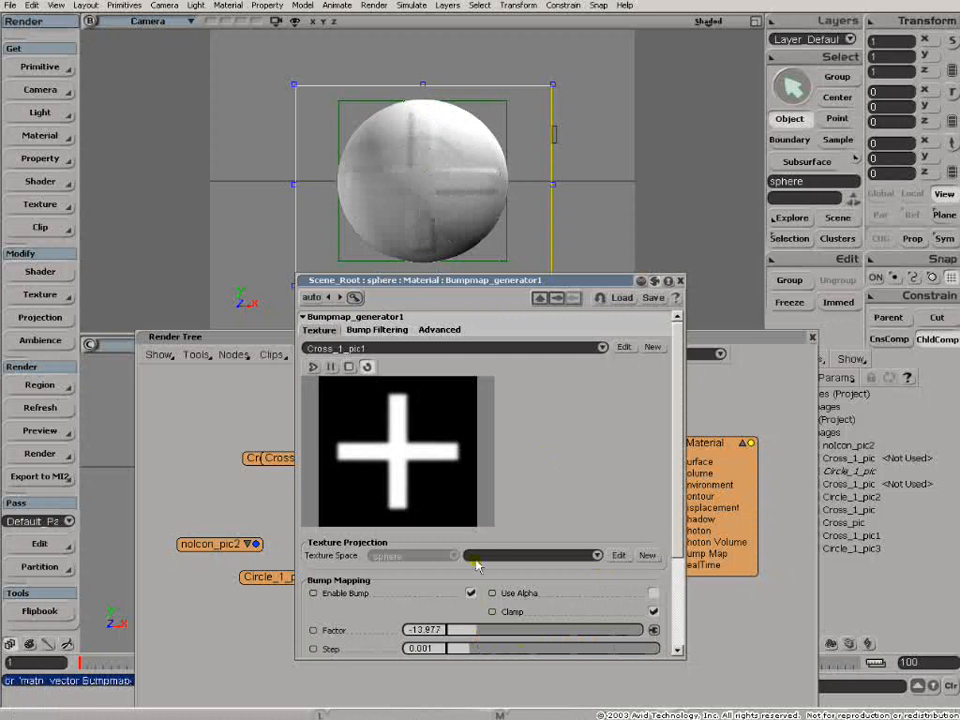
{"action": "left_click", "coordinate": [681, 283]}
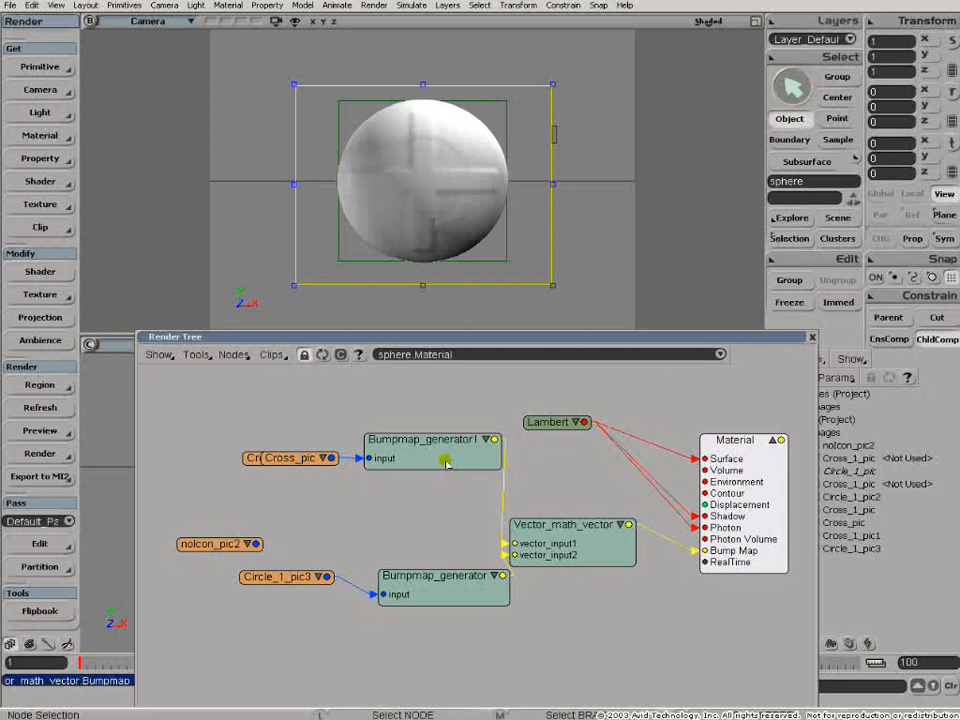
Step: Separate the overlapping Cross_pic and Cross_1_pic1 clips and space out Vector_math_vector and the bump generator nodes
{"action": "left_click_drag", "start_coordinate": [548, 540], "coordinate": [558, 498]}
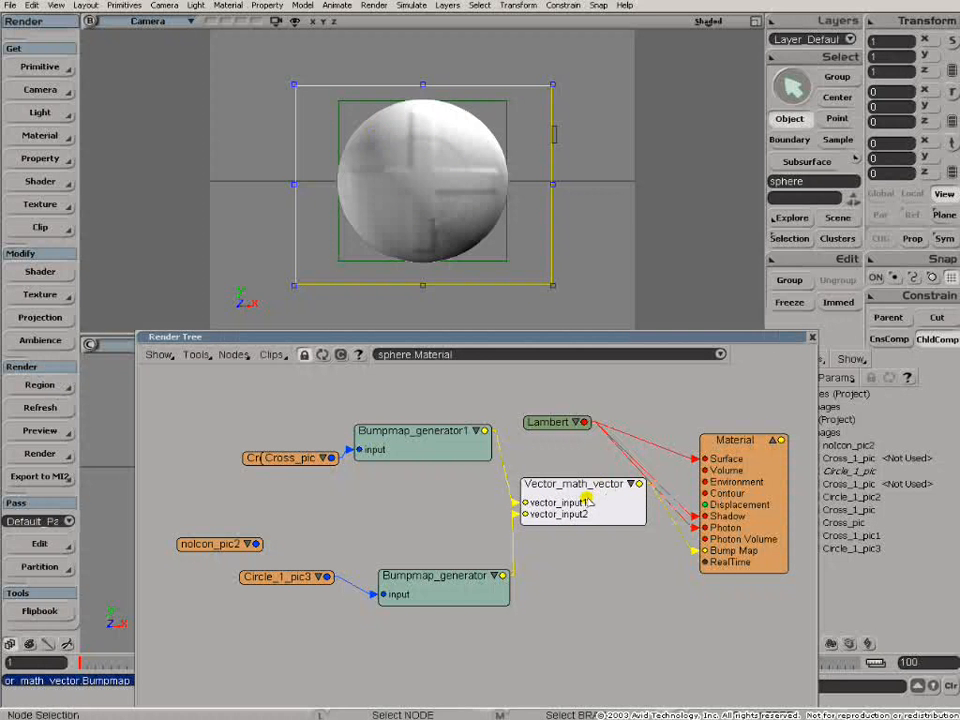
{"action": "left_click_drag", "start_coordinate": [607, 484], "coordinate": [613, 510]}
{"action": "left_click_drag", "start_coordinate": [298, 462], "coordinate": [199, 402]}
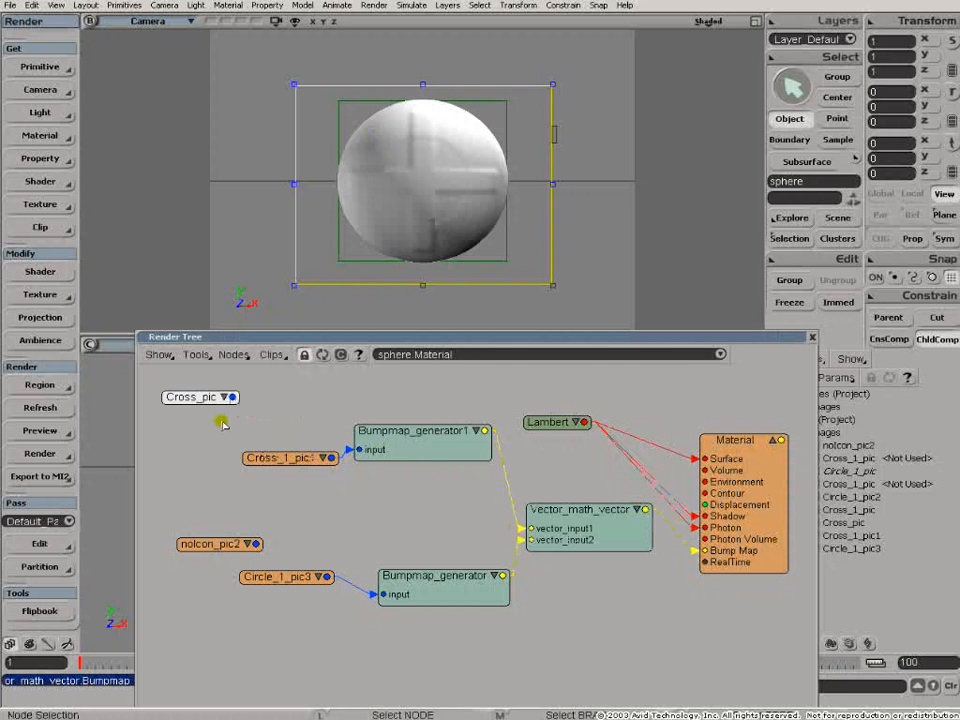
{"action": "left_click_drag", "start_coordinate": [265, 462], "coordinate": [180, 459]}
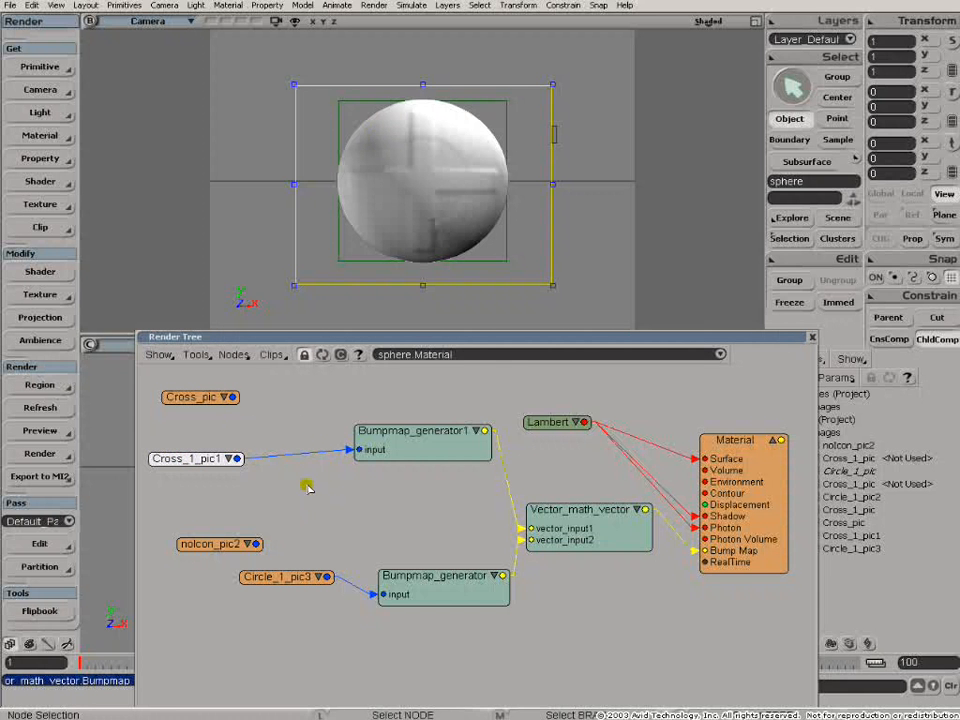
{"action": "left_click_drag", "start_coordinate": [597, 545], "coordinate": [586, 539]}
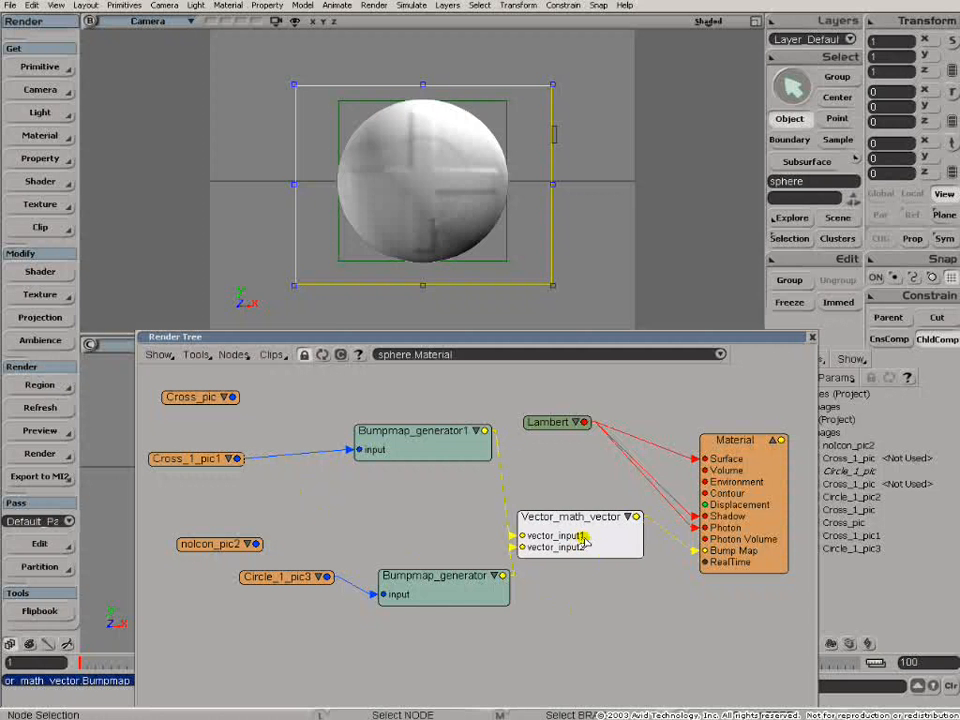
{"action": "left_click_drag", "start_coordinate": [490, 585], "coordinate": [459, 584]}
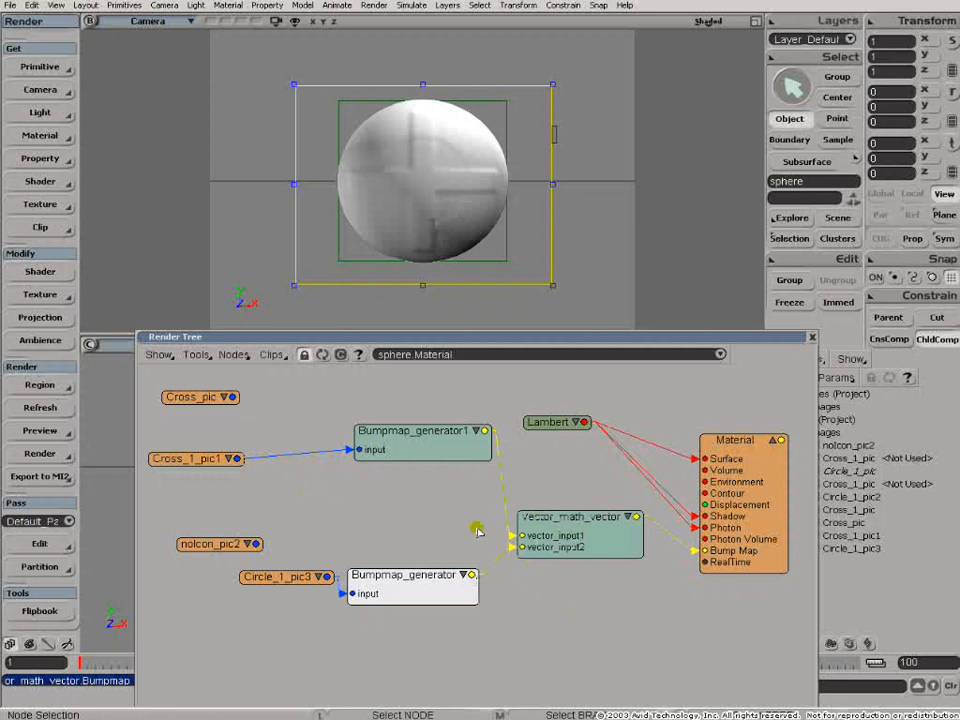
Step: Delete Vector_math_vector and Bumpmap_generator1, and reposition Bumpmap_generator with its Circle_1_pic3 clip closer to the material
{"action": "left_click", "coordinate": [593, 540]}
{"action": "key", "text": "Delete"}
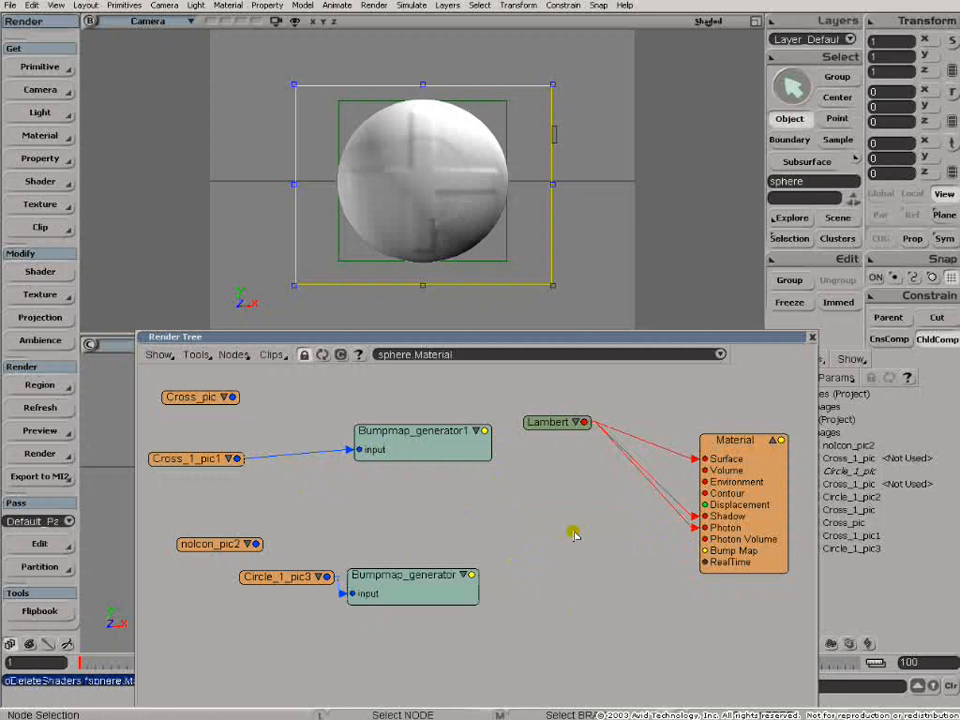
{"action": "left_click", "coordinate": [471, 441]}
{"action": "key", "text": "Delete"}
{"action": "left_click_drag", "start_coordinate": [389, 580], "coordinate": [501, 563]}
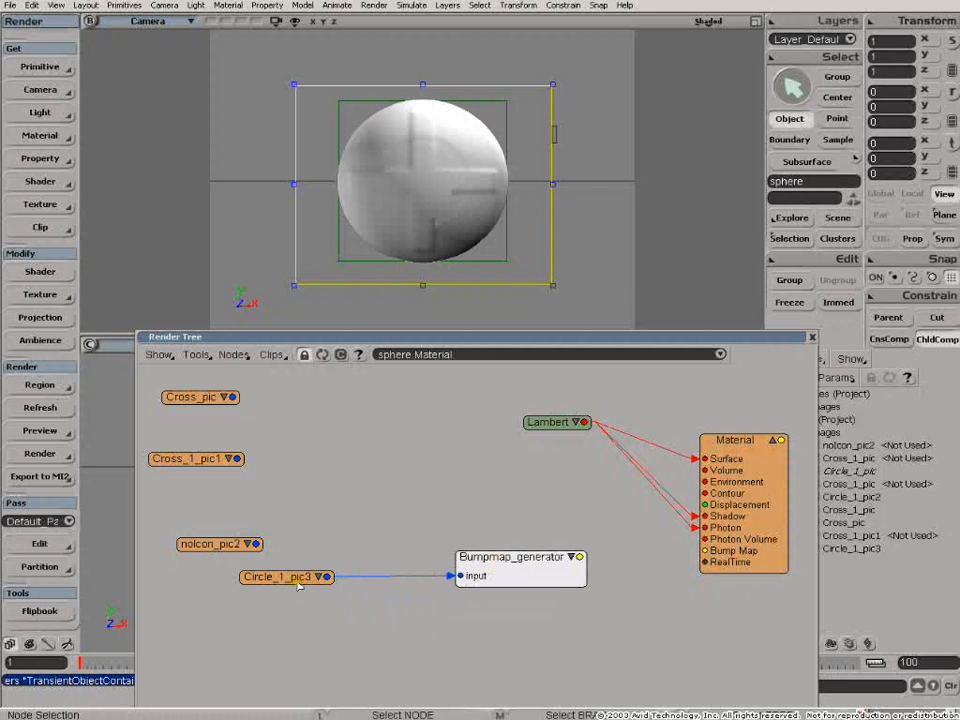
{"action": "left_click_drag", "start_coordinate": [298, 587], "coordinate": [320, 602]}
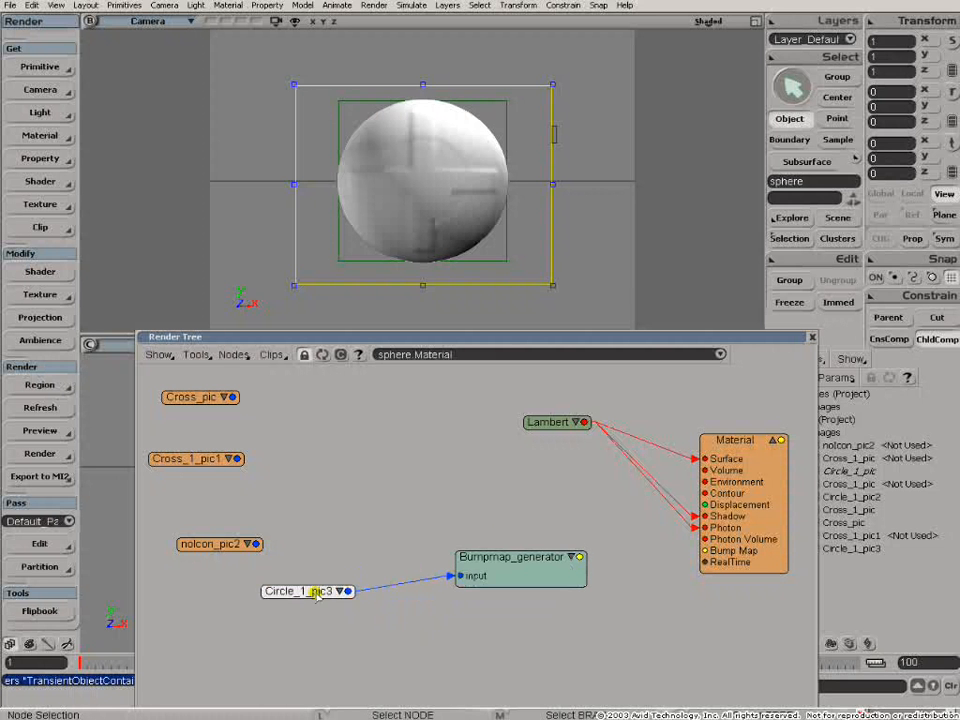
Step: Add a Mix_2colors mixer node, expand it to show its inputs, and place it beside the Cross clips
{"action": "left_click", "coordinate": [233, 355]}
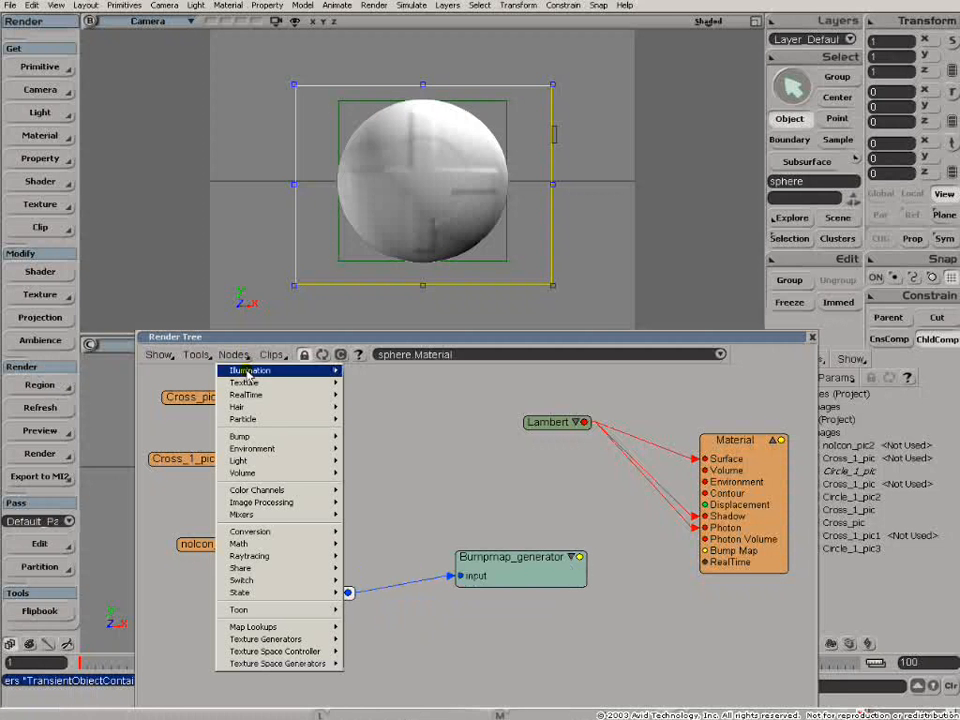
{"action": "left_click", "coordinate": [524, 399]}
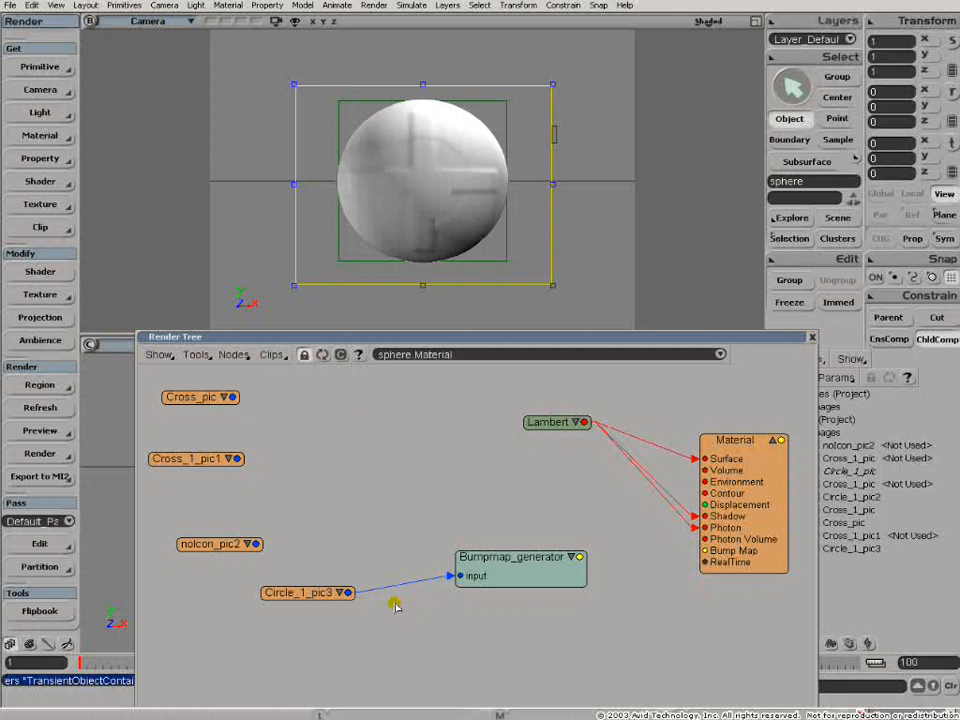
{"action": "left_click", "coordinate": [226, 357]}
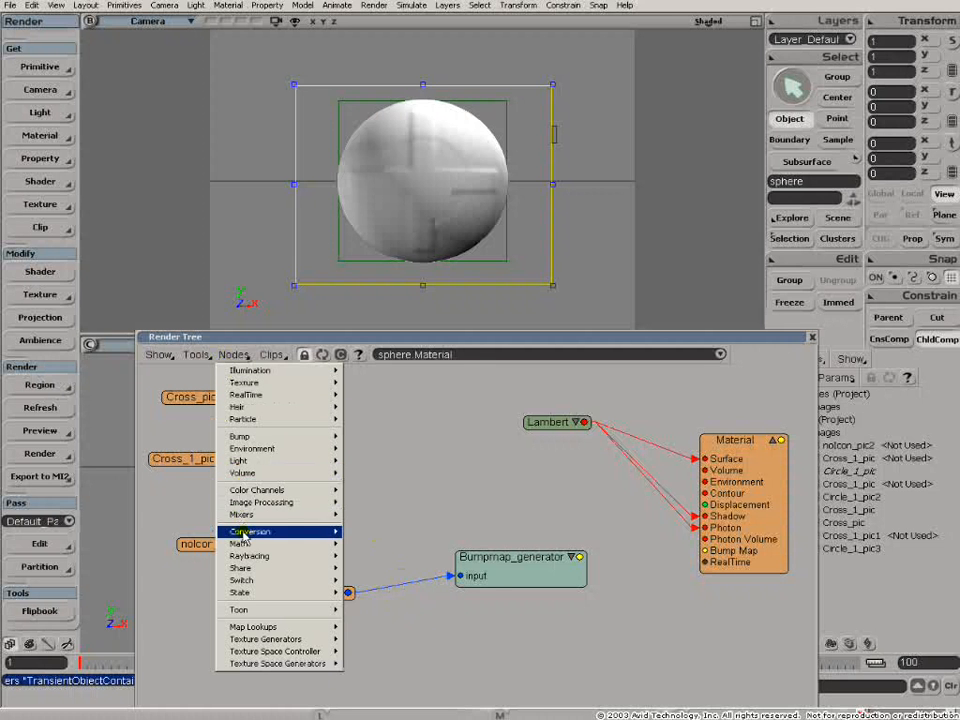
{"action": "mouse_move", "coordinate": [335, 514]}
{"action": "left_click", "coordinate": [372, 515]}
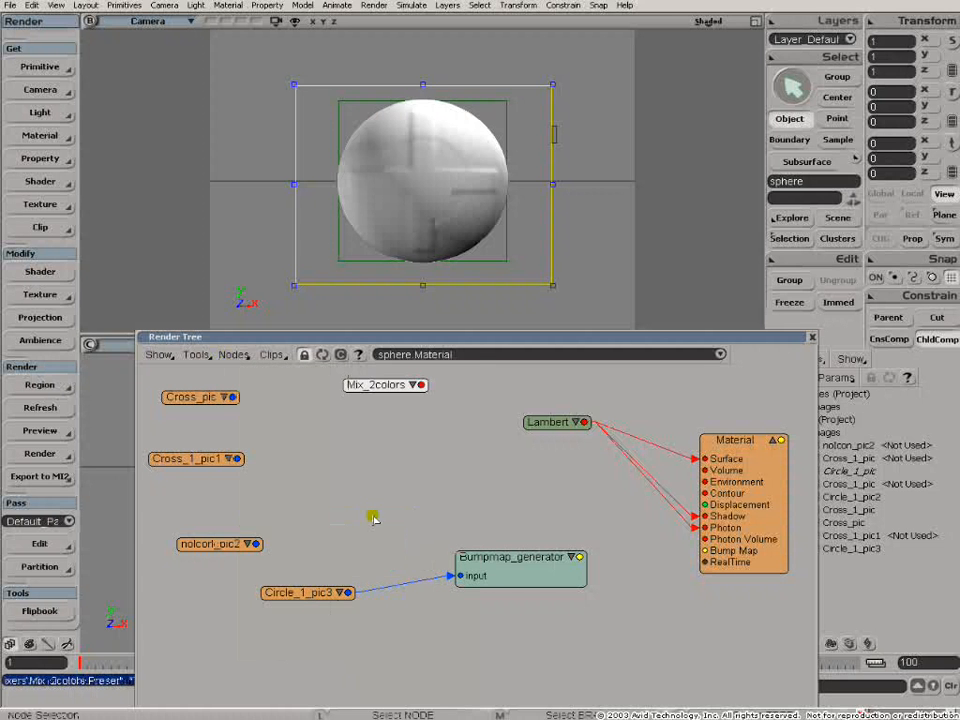
{"action": "left_click", "coordinate": [383, 392]}
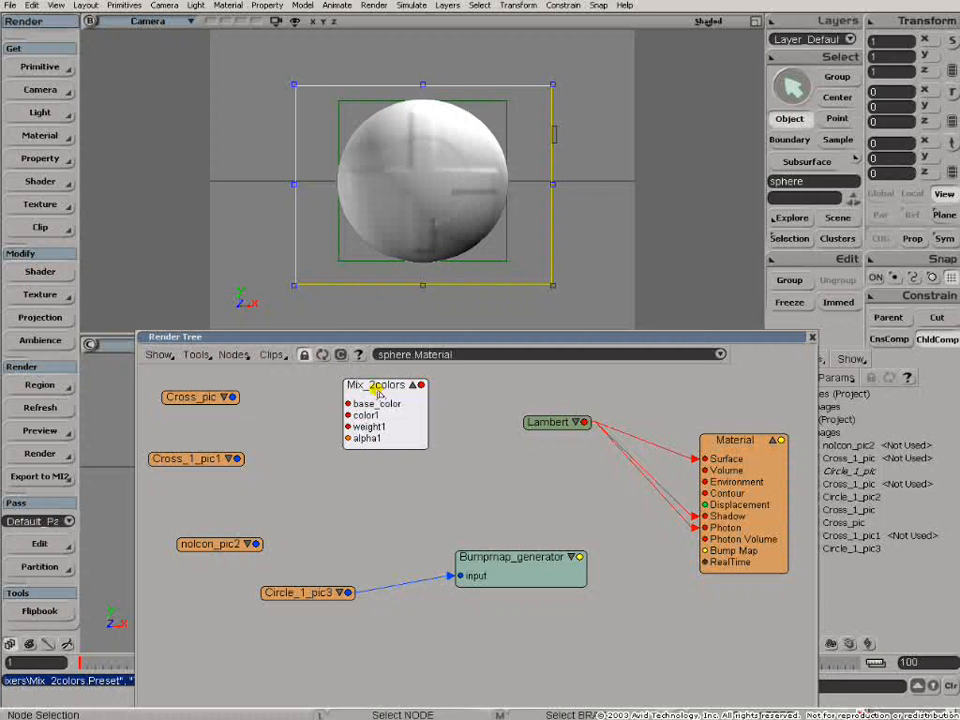
{"action": "left_click_drag", "start_coordinate": [378, 392], "coordinate": [386, 420]}
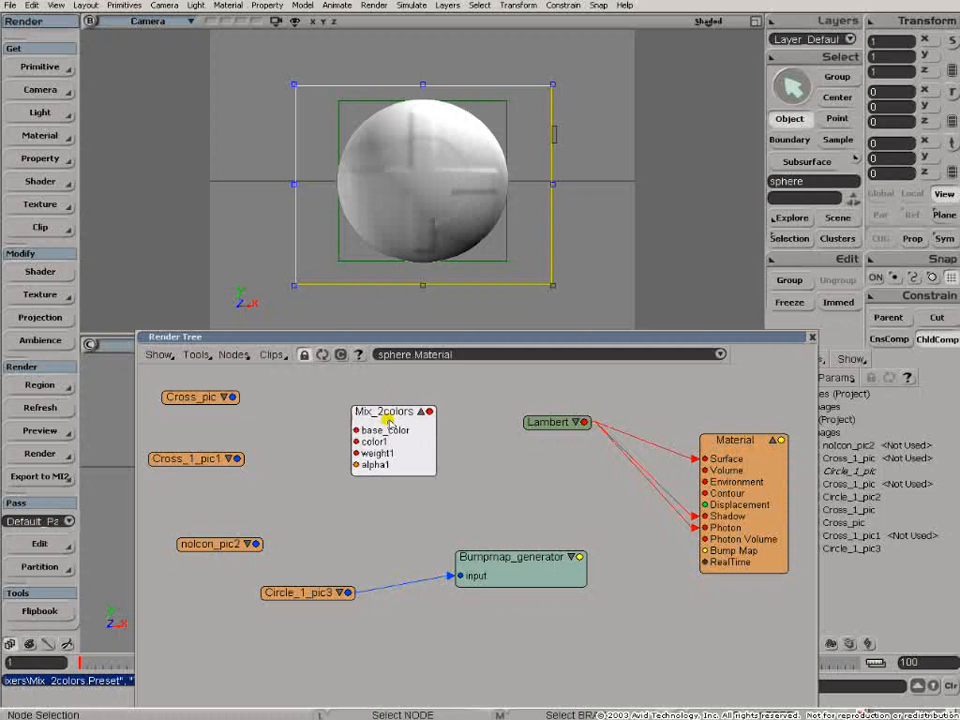
Step: Try to connect Cross_1_pic1 directly to Mix_2colors' weight1 input, and space the image clips away from their target nodes
{"action": "left_click_drag", "start_coordinate": [199, 460], "coordinate": [220, 463]}
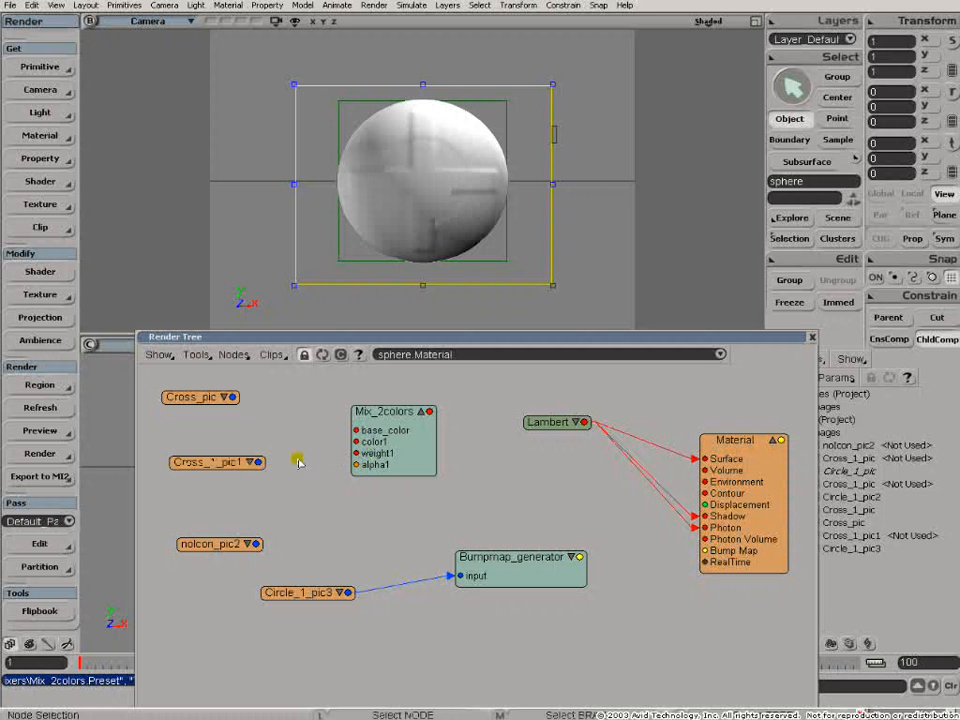
{"action": "left_click_drag", "start_coordinate": [262, 463], "coordinate": [364, 455]}
{"action": "left_click_drag", "start_coordinate": [272, 459], "coordinate": [223, 463]}
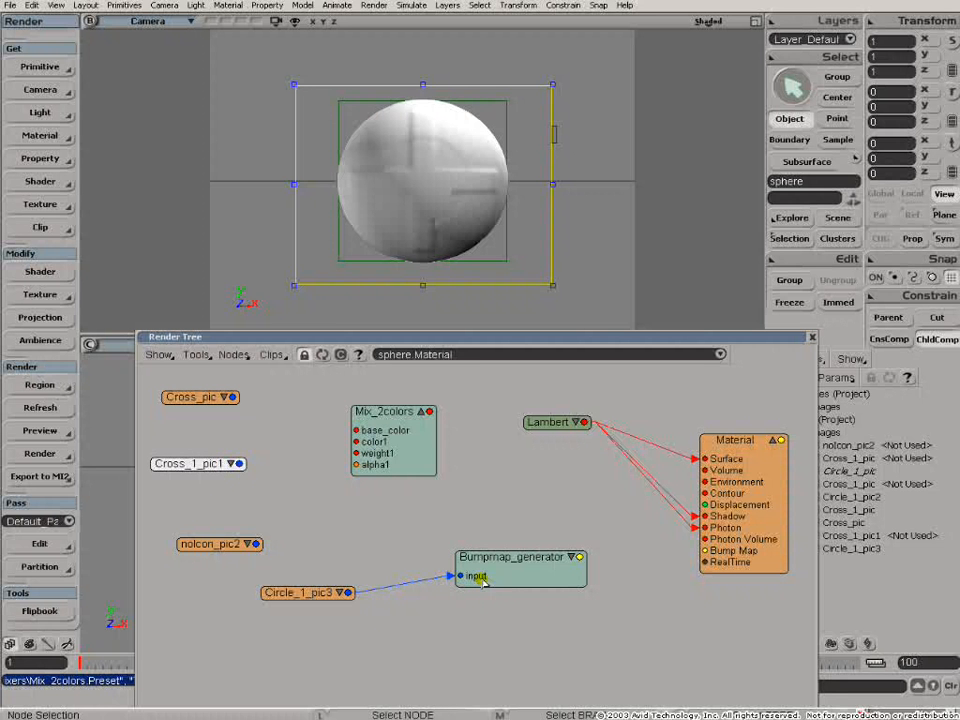
{"action": "left_click_drag", "start_coordinate": [321, 599], "coordinate": [251, 613]}
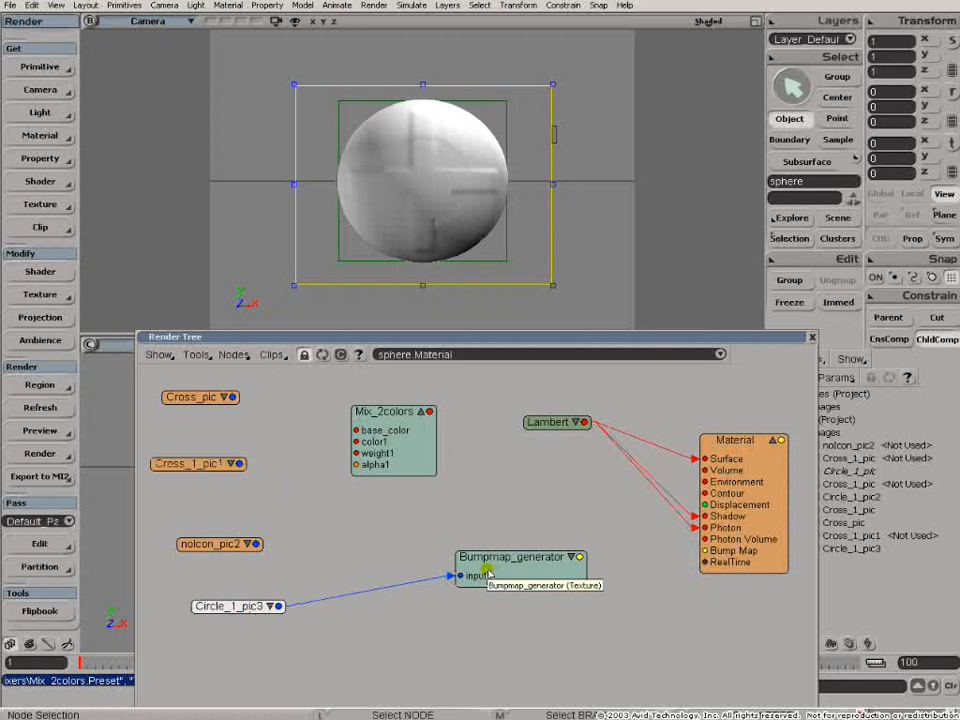
{"action": "left_click_drag", "start_coordinate": [383, 430], "coordinate": [396, 426]}
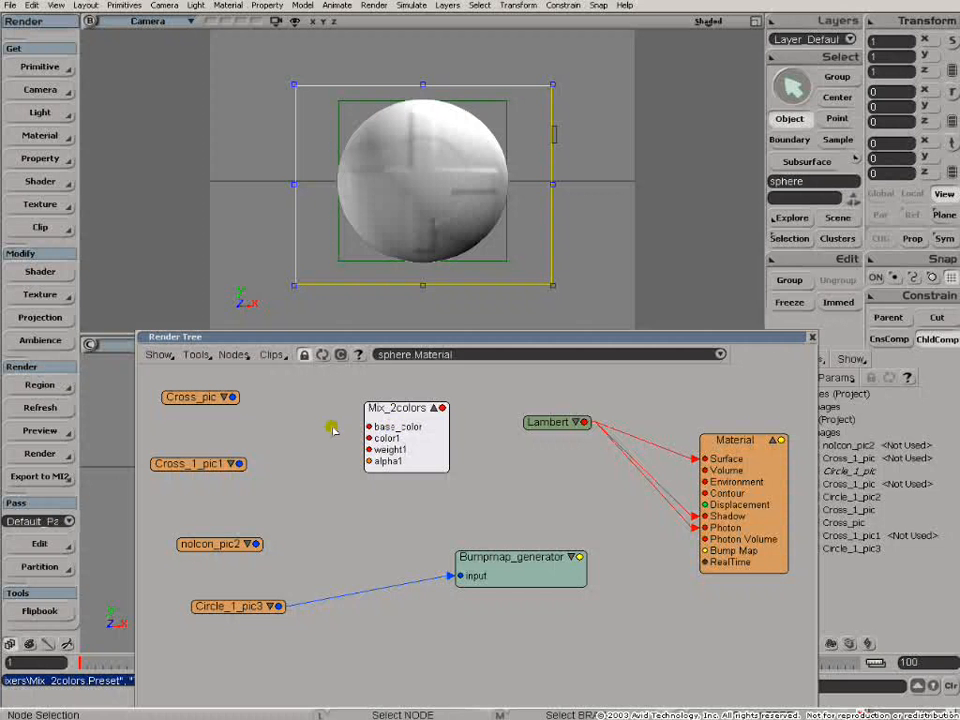
Step: Add two Image Lookup texture generator nodes to the sphere's render tree
{"action": "left_click", "coordinate": [231, 356]}
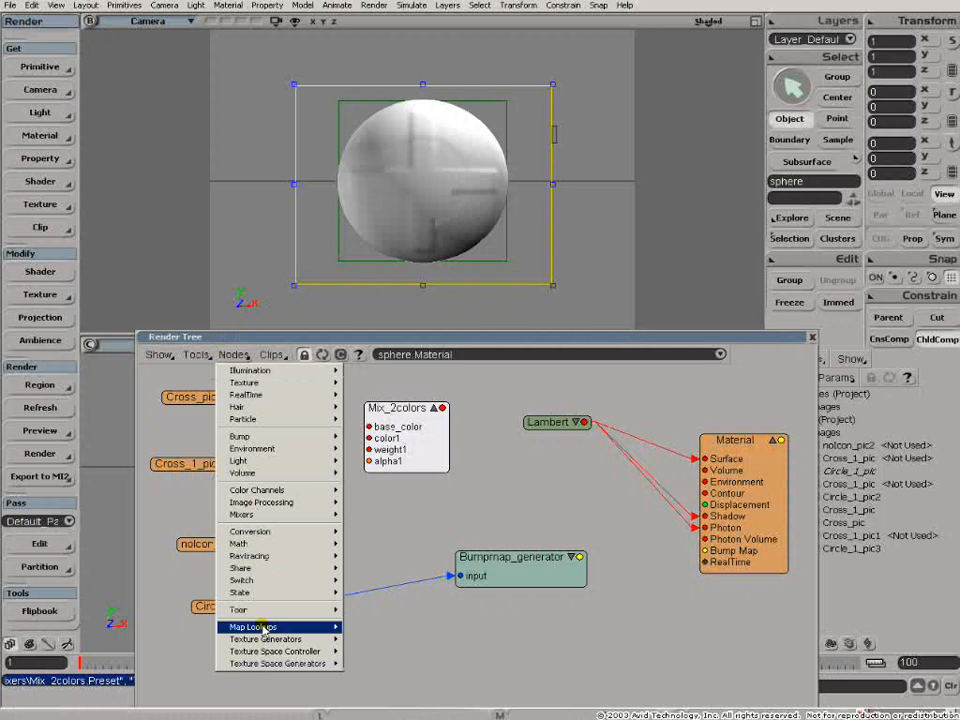
{"action": "mouse_move", "coordinate": [265, 639]}
{"action": "left_click", "coordinate": [376, 624]}
{"action": "left_click_drag", "start_coordinate": [380, 391], "coordinate": [391, 424]}
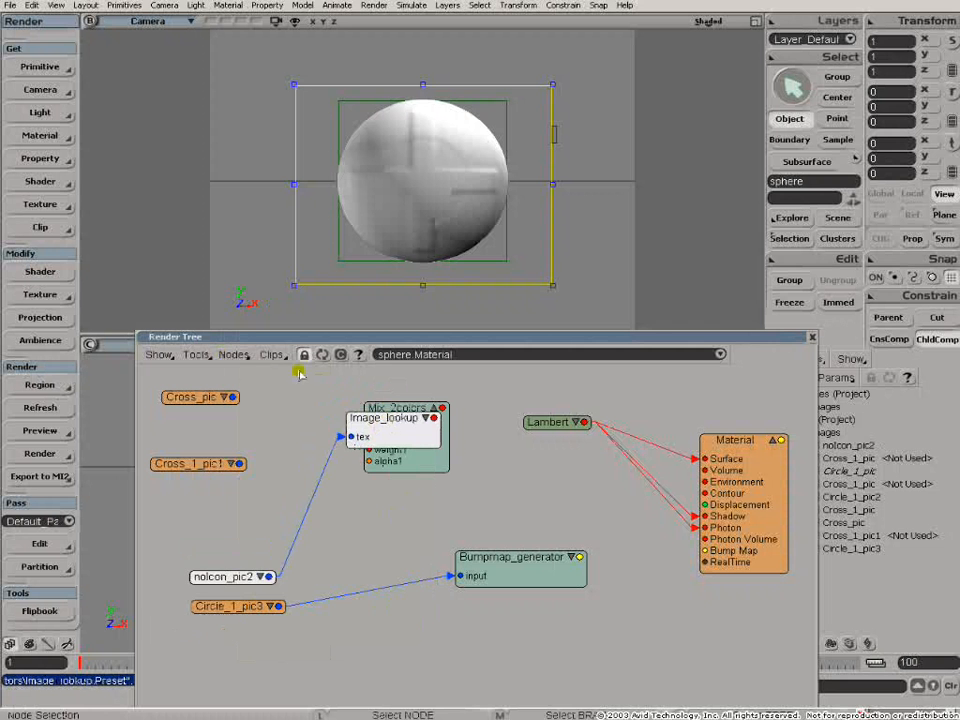
{"action": "left_click", "coordinate": [233, 355]}
{"action": "mouse_move", "coordinate": [335, 626]}
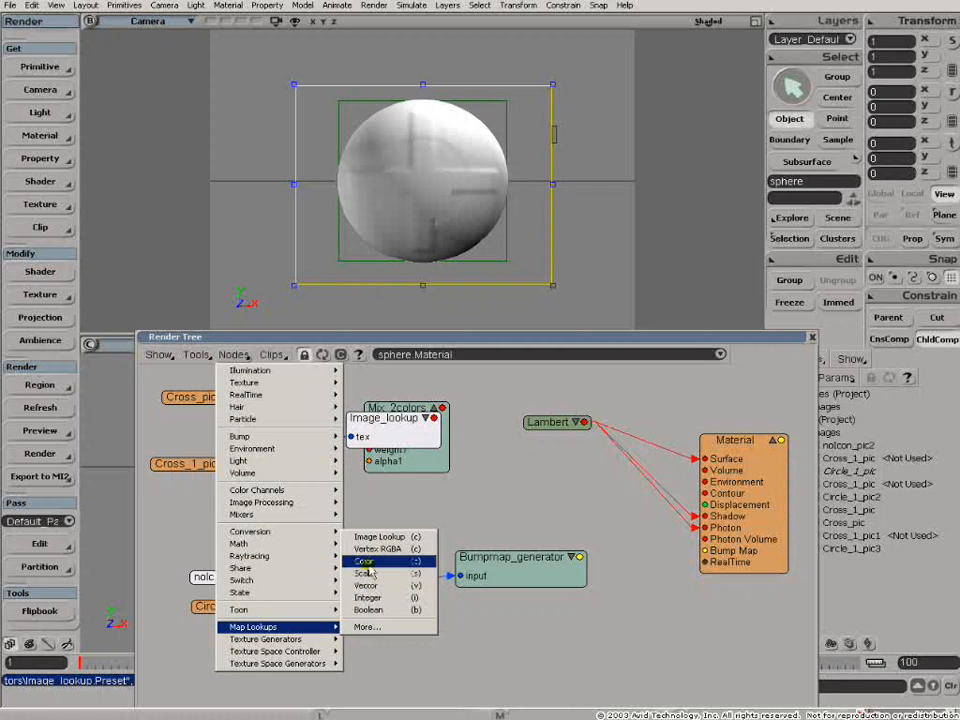
{"action": "mouse_move", "coordinate": [313, 641]}
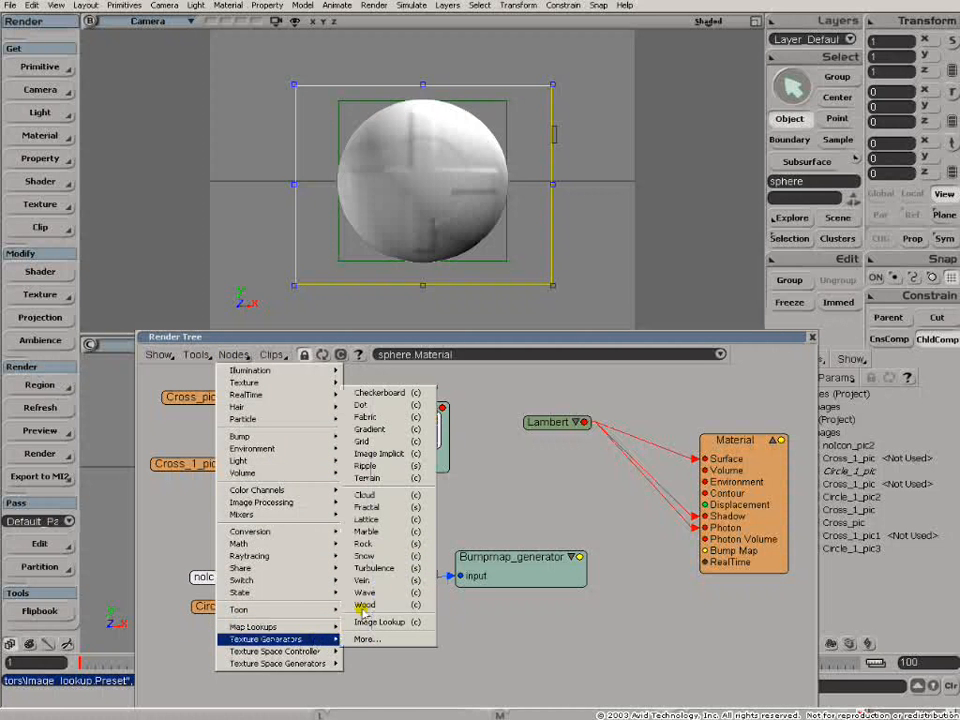
{"action": "left_click", "coordinate": [364, 619]}
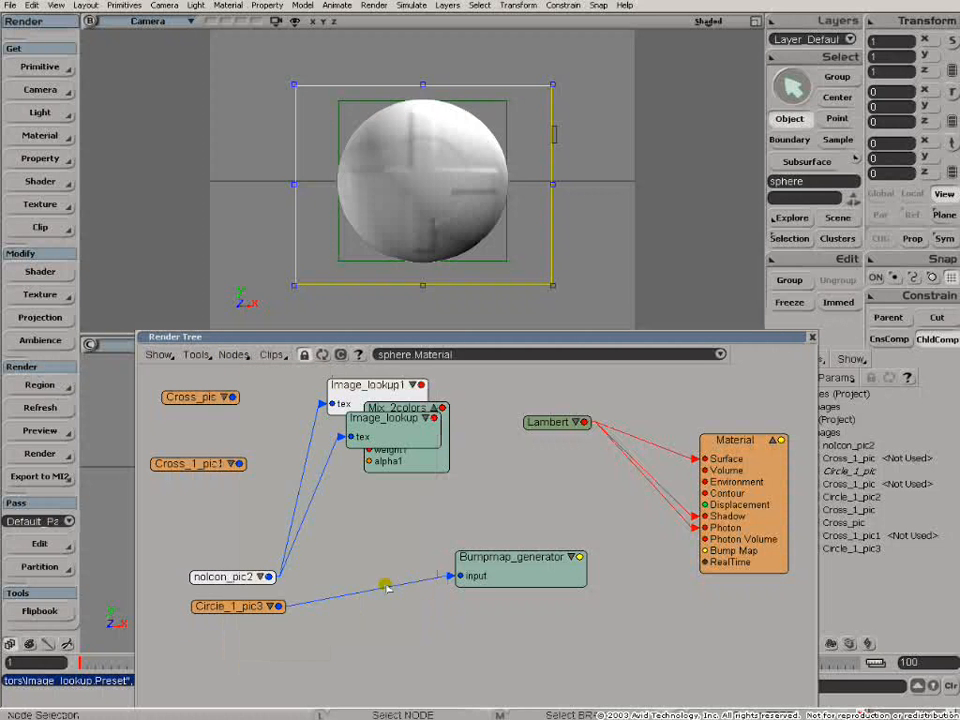
Step: Arrange the nodes so noIcon_pic2 sits beside Image_lookup1, with Image_lookup below it and Mix_2colors between Image_lookup and the material
{"action": "key", "text": "z"}
{"action": "right_click", "coordinate": [365, 520]}
{"action": "left_click_drag", "start_coordinate": [365, 520], "coordinate": [409, 558]}
{"action": "mouse_move", "coordinate": [306, 609]}
{"action": "left_mouse_down"}
{"action": "mouse_move", "coordinate": [266, 478]}
{"action": "mouse_move", "coordinate": [288, 601]}
{"action": "left_mouse_up"}
{"action": "left_click_drag", "start_coordinate": [368, 430], "coordinate": [396, 422]}
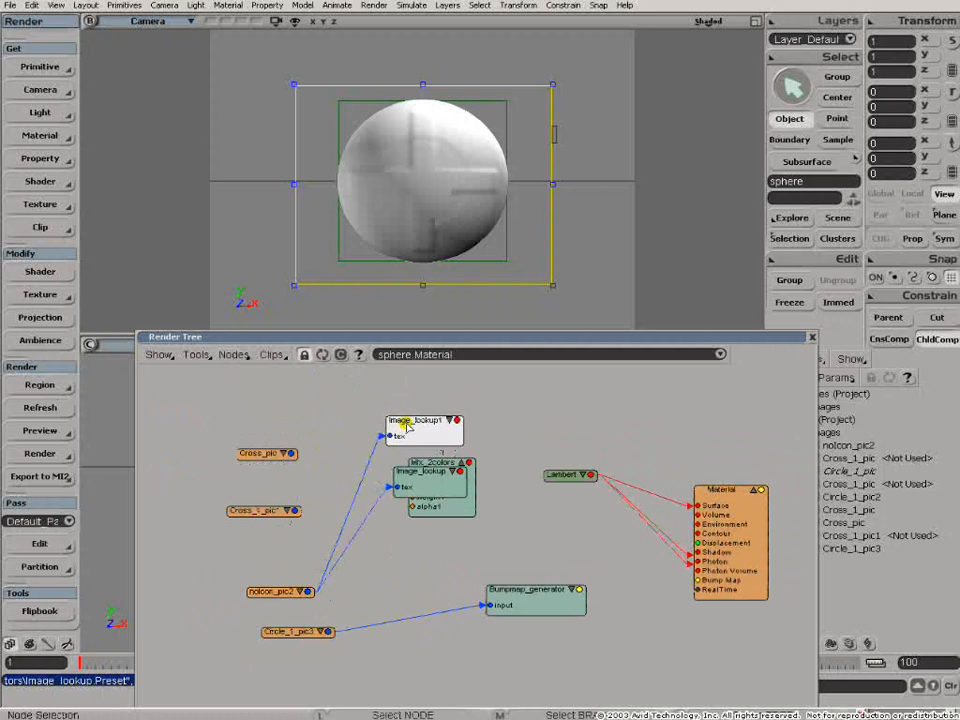
{"action": "left_click_drag", "start_coordinate": [280, 608], "coordinate": [274, 403]}
{"action": "left_click_drag", "start_coordinate": [420, 428], "coordinate": [396, 401]}
{"action": "left_click_drag", "start_coordinate": [416, 484], "coordinate": [383, 481]}
{"action": "left_click_drag", "start_coordinate": [455, 500], "coordinate": [487, 522]}
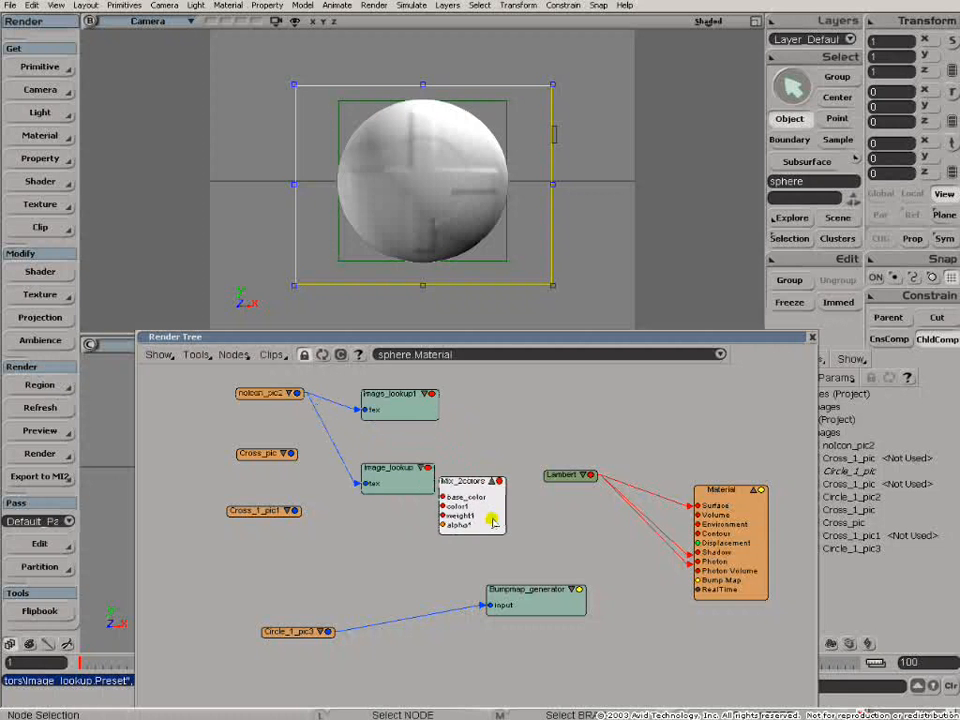
{"action": "left_click_drag", "start_coordinate": [395, 483], "coordinate": [382, 491]}
{"action": "left_click_drag", "start_coordinate": [380, 396], "coordinate": [362, 395]}
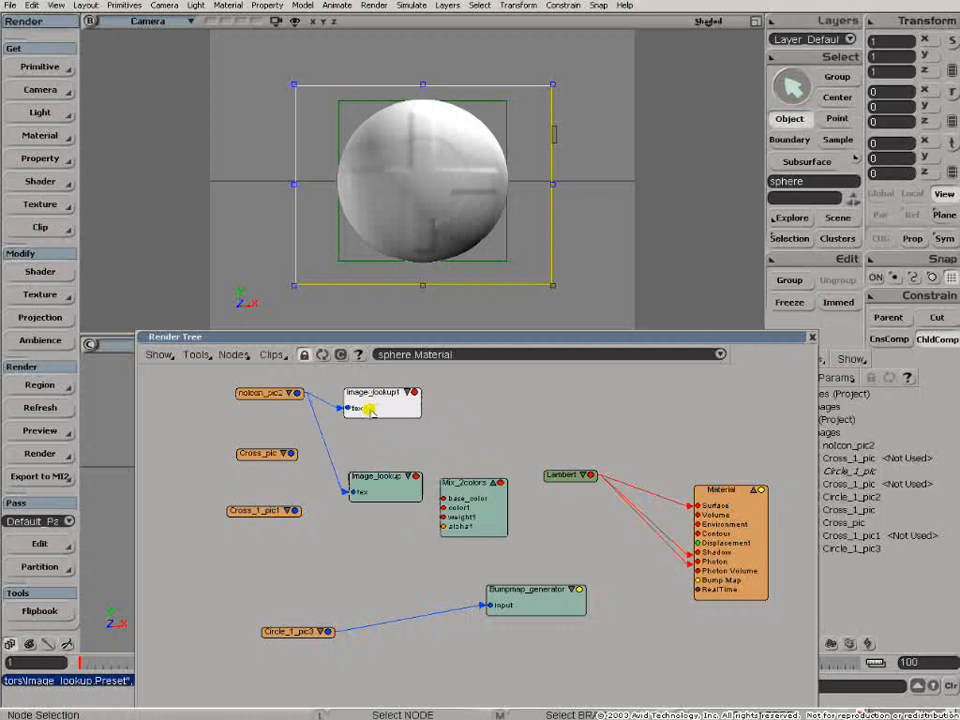
{"action": "left_click_drag", "start_coordinate": [294, 395], "coordinate": [266, 392]}
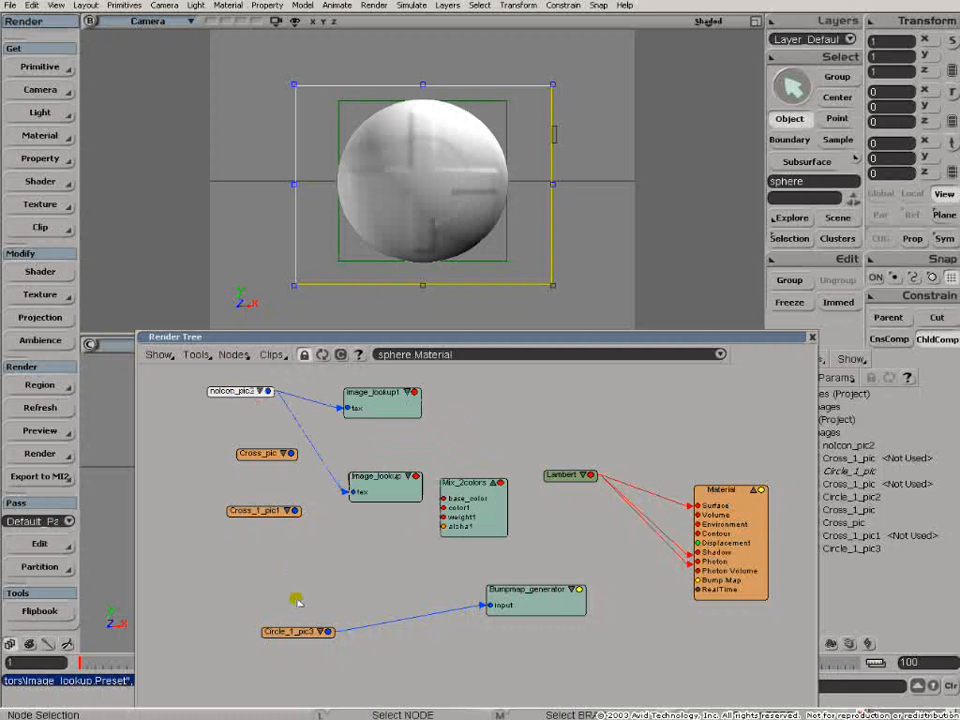
Step: Connect Cross_1_pic1 to Image_lookup's tex input and move Circle_1_pic3, Cross_pic and Image_lookup to make room
{"action": "left_click_drag", "start_coordinate": [296, 633], "coordinate": [281, 640]}
{"action": "left_click_drag", "start_coordinate": [297, 512], "coordinate": [378, 502]}
{"action": "left_click_drag", "start_coordinate": [265, 458], "coordinate": [226, 456]}
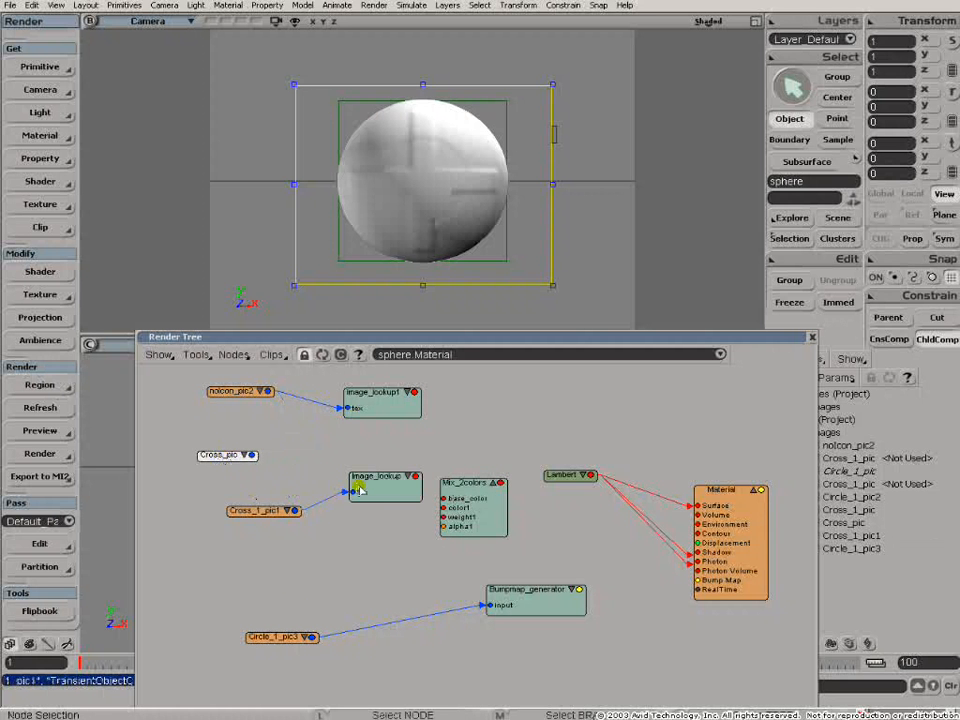
{"action": "left_click_drag", "start_coordinate": [360, 486], "coordinate": [344, 488]}
Step: Delete the unused Cross_pic clip and move Cross_1_pic1 and both image lookup nodes farther from Mix_2colors
{"action": "left_click", "coordinate": [204, 456]}
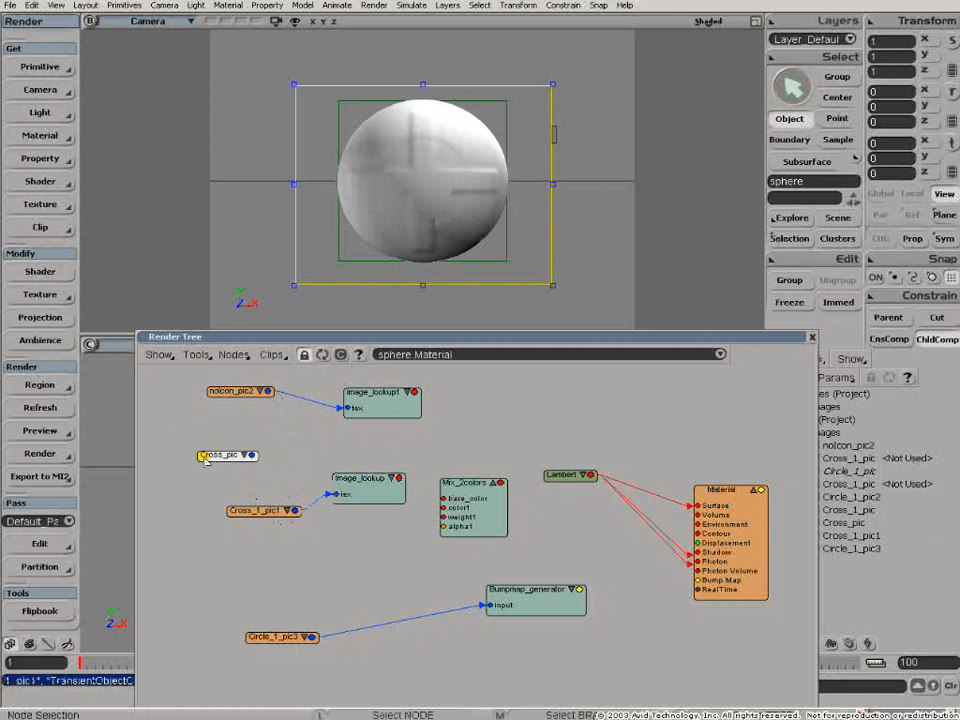
{"action": "key", "text": "Delete"}
{"action": "left_click_drag", "start_coordinate": [399, 479], "coordinate": [428, 467]}
{"action": "left_click_drag", "start_coordinate": [283, 514], "coordinate": [246, 508]}
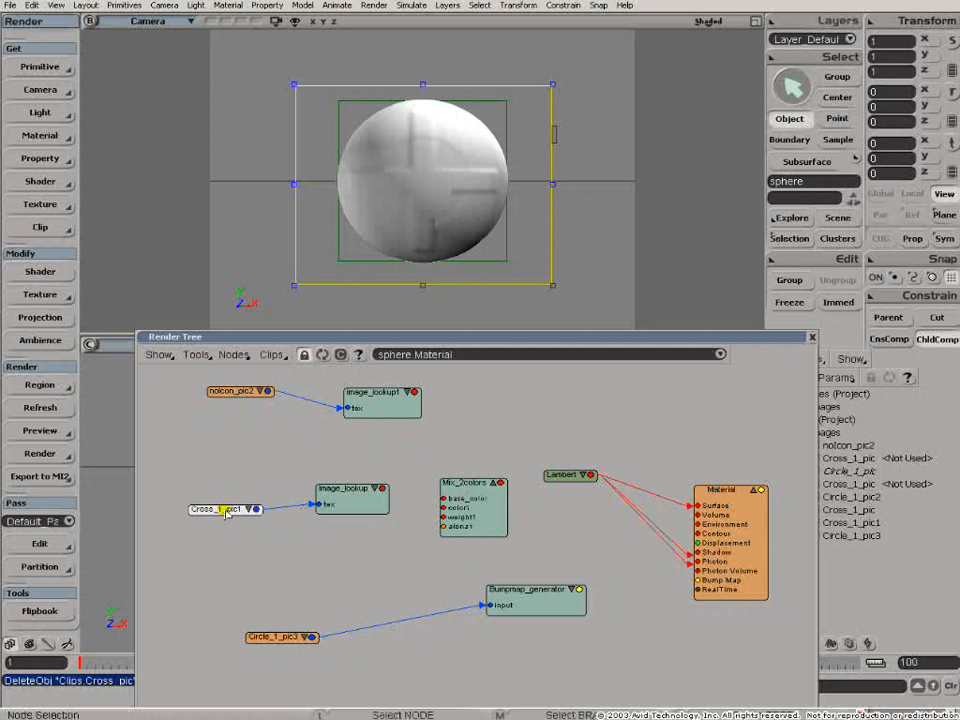
{"action": "left_click_drag", "start_coordinate": [343, 497], "coordinate": [308, 496]}
{"action": "left_click_drag", "start_coordinate": [352, 405], "coordinate": [336, 408]}
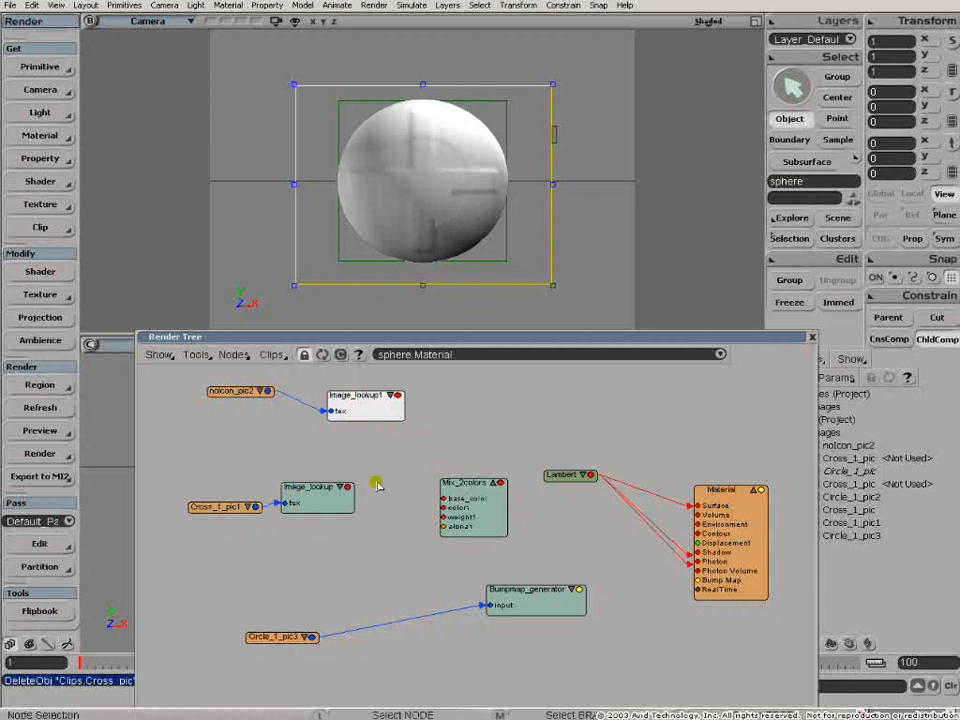
Step: Line up Circle_1_pic3 with Bumpmap_generator and move noIcon_pic2 farther from Image_lookup1
{"action": "mouse_move", "coordinate": [530, 592]}
{"action": "left_mouse_down"}
{"action": "mouse_move", "coordinate": [508, 600]}
{"action": "mouse_move", "coordinate": [537, 600]}
{"action": "left_mouse_up"}
{"action": "left_click_drag", "start_coordinate": [275, 640], "coordinate": [255, 620]}
{"action": "left_click", "coordinate": [223, 508]}
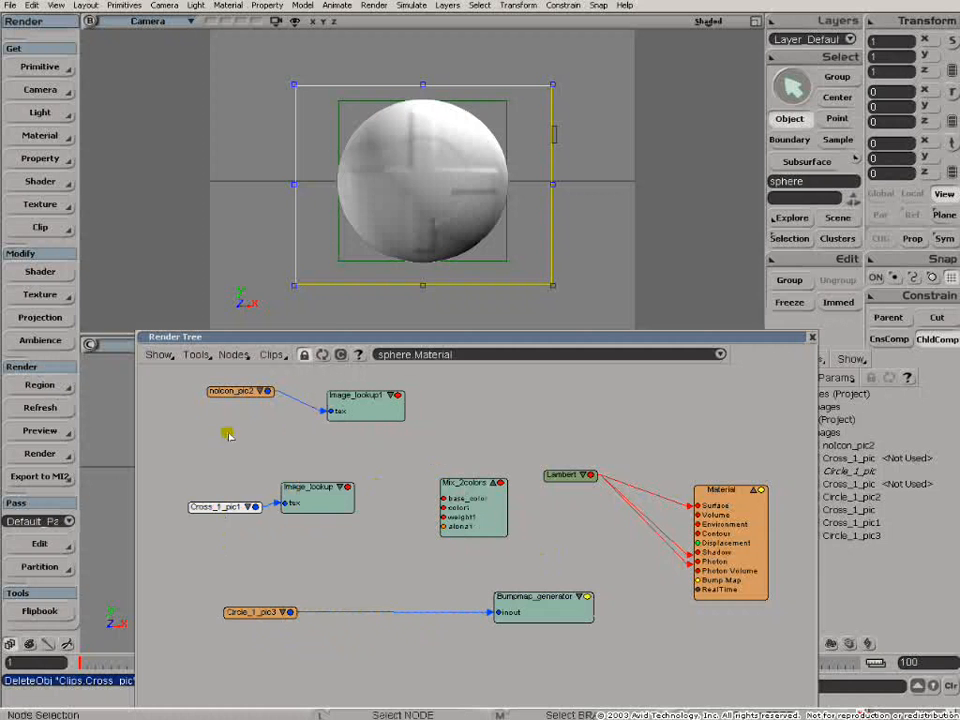
{"action": "left_click_drag", "start_coordinate": [237, 399], "coordinate": [213, 394]}
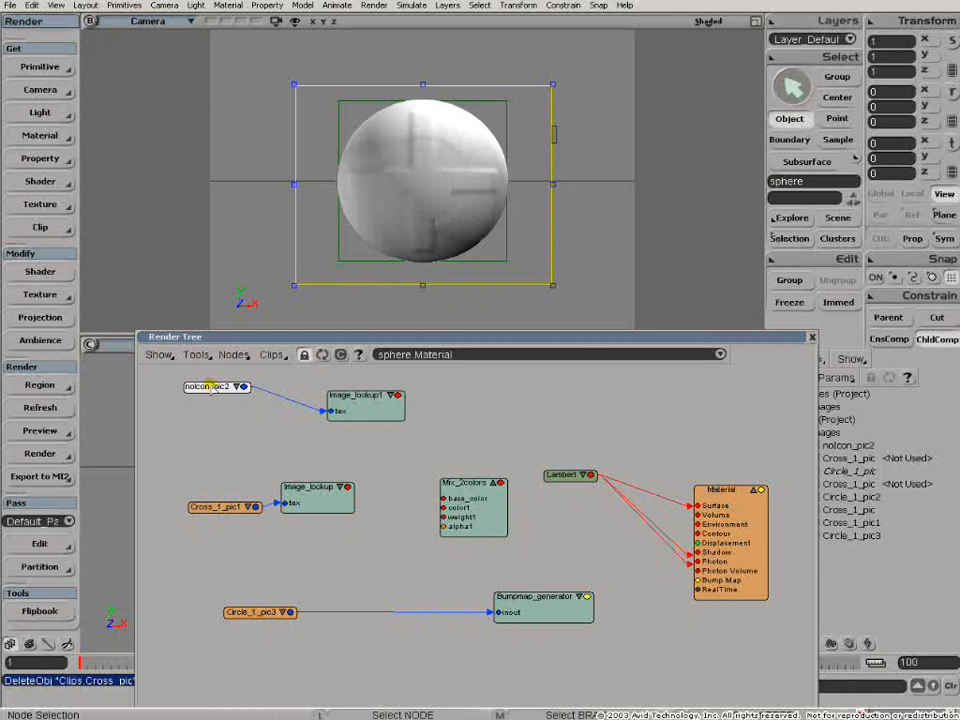
{"action": "left_click_drag", "start_coordinate": [211, 387], "coordinate": [209, 390]}
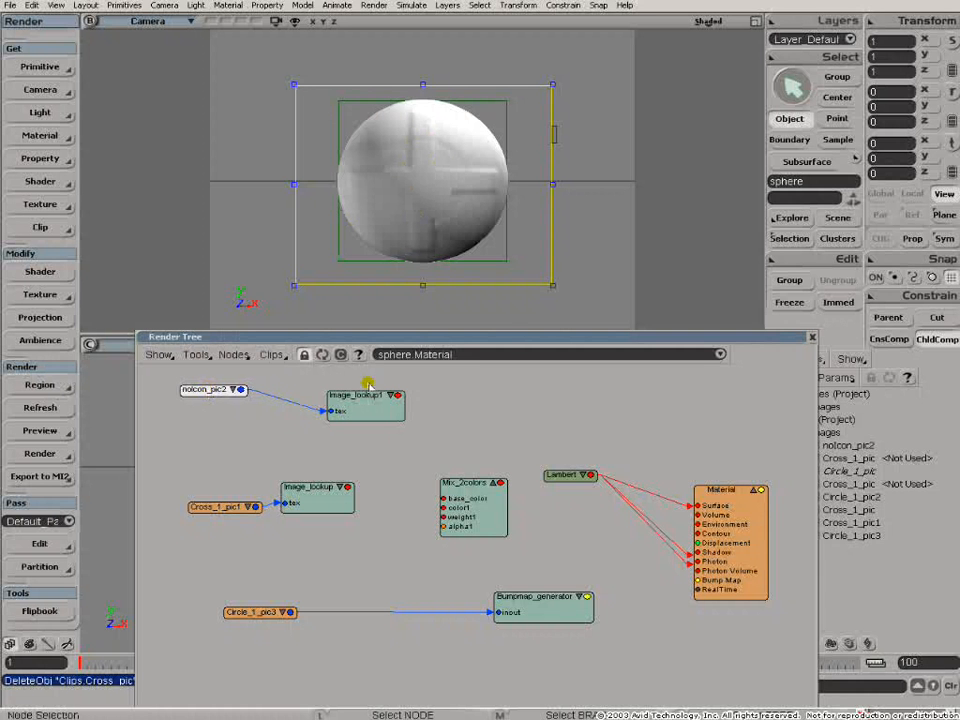
Step: Move Image_lookup and Cross_1_pic1 apart, connect Image_lookup to Mix_2colors' weight1 input, and place Bumpmap_generator below the mixer
{"action": "left_click_drag", "start_coordinate": [317, 504], "coordinate": [317, 535]}
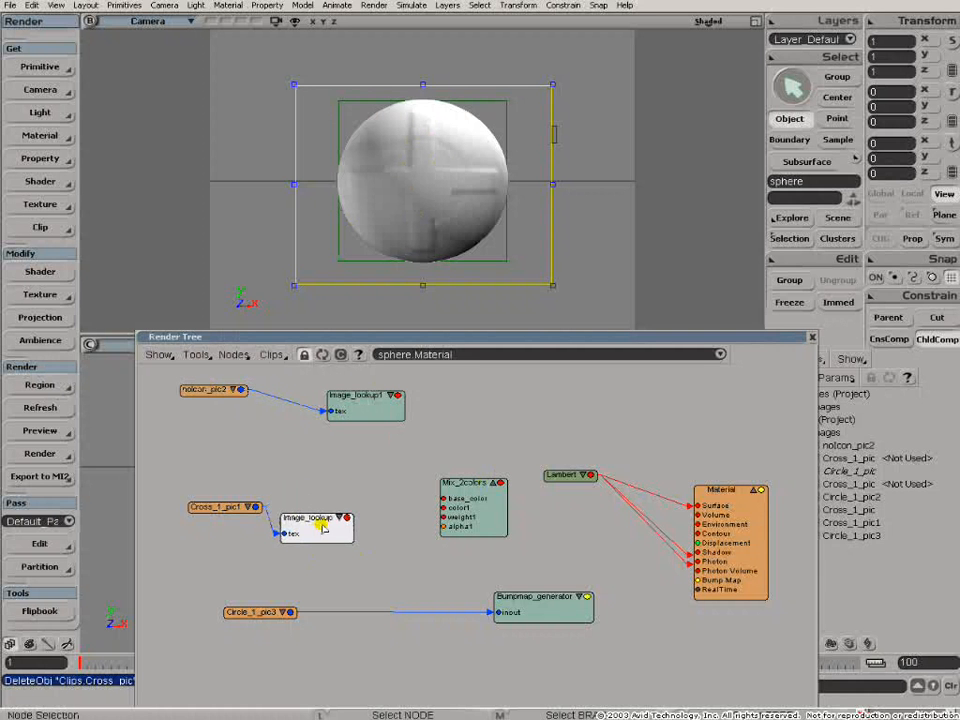
{"action": "left_click_drag", "start_coordinate": [214, 507], "coordinate": [204, 505]}
{"action": "left_click_drag", "start_coordinate": [346, 517], "coordinate": [443, 517]}
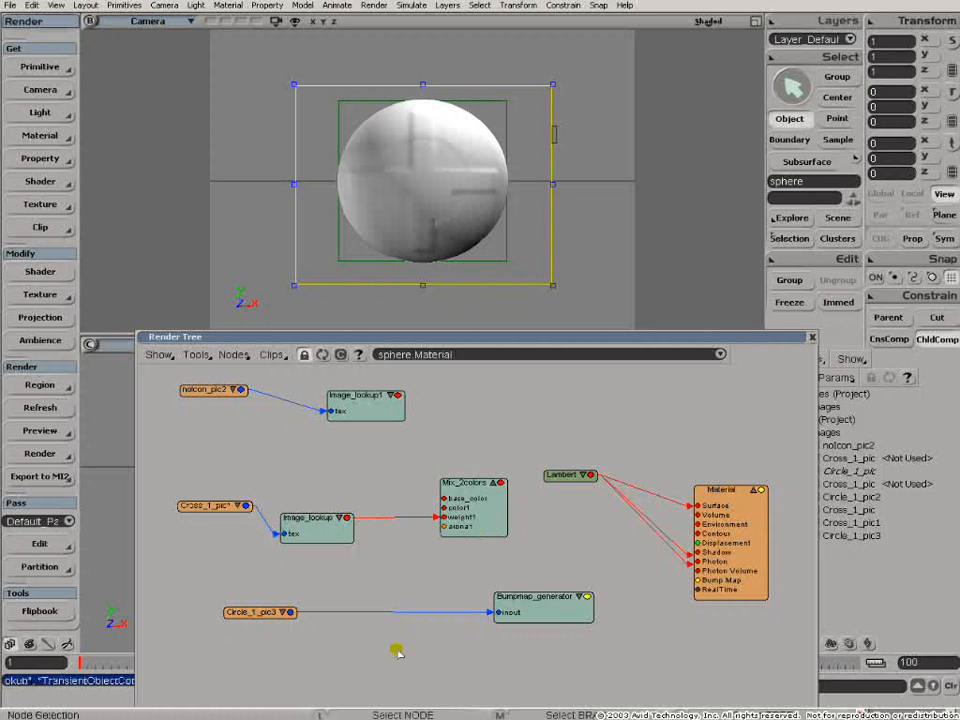
{"action": "left_click_drag", "start_coordinate": [510, 612], "coordinate": [456, 624]}
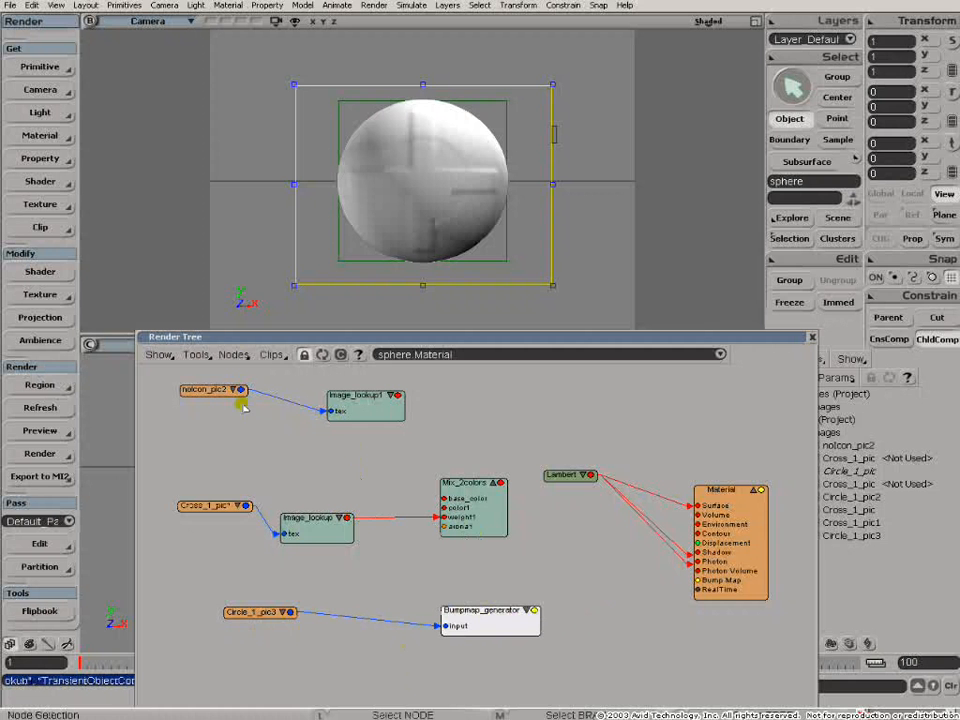
Step: Add a third Image Lookup node fed by noIcon_pic2, move Image_lookup1 below it and check Image_lookup1's image
{"action": "left_click", "coordinate": [234, 355]}
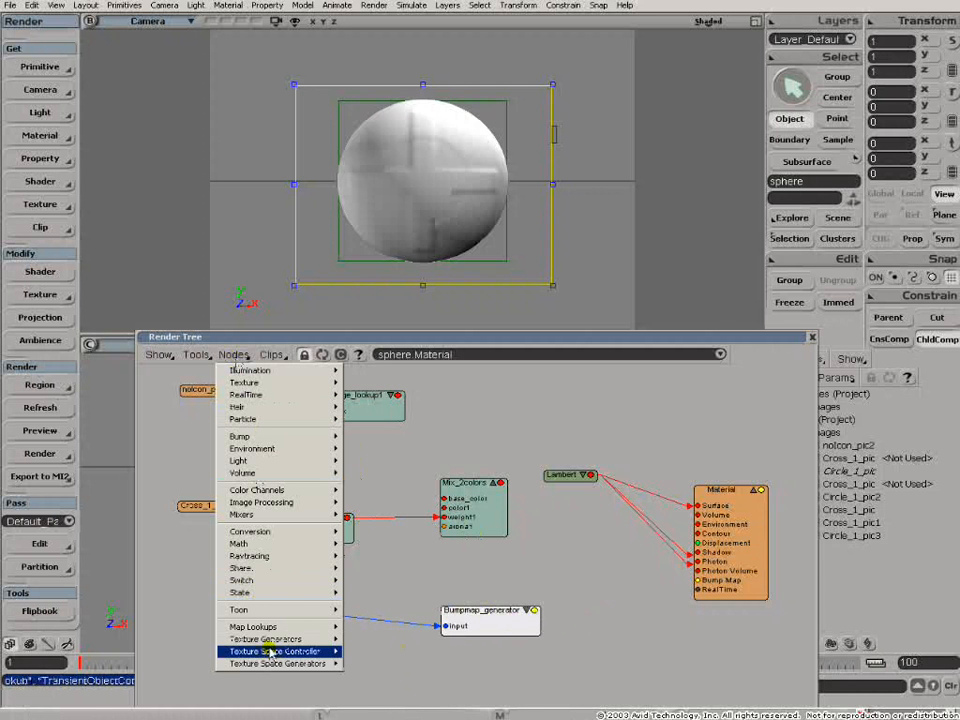
{"action": "mouse_move", "coordinate": [283, 639]}
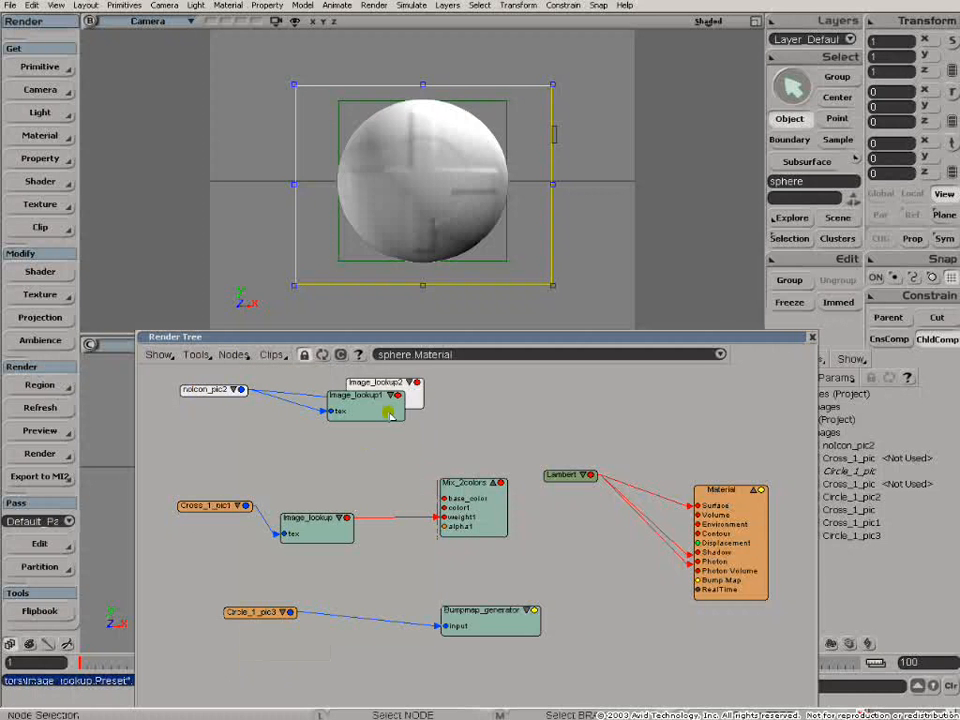
{"action": "left_click_drag", "start_coordinate": [390, 414], "coordinate": [347, 467]}
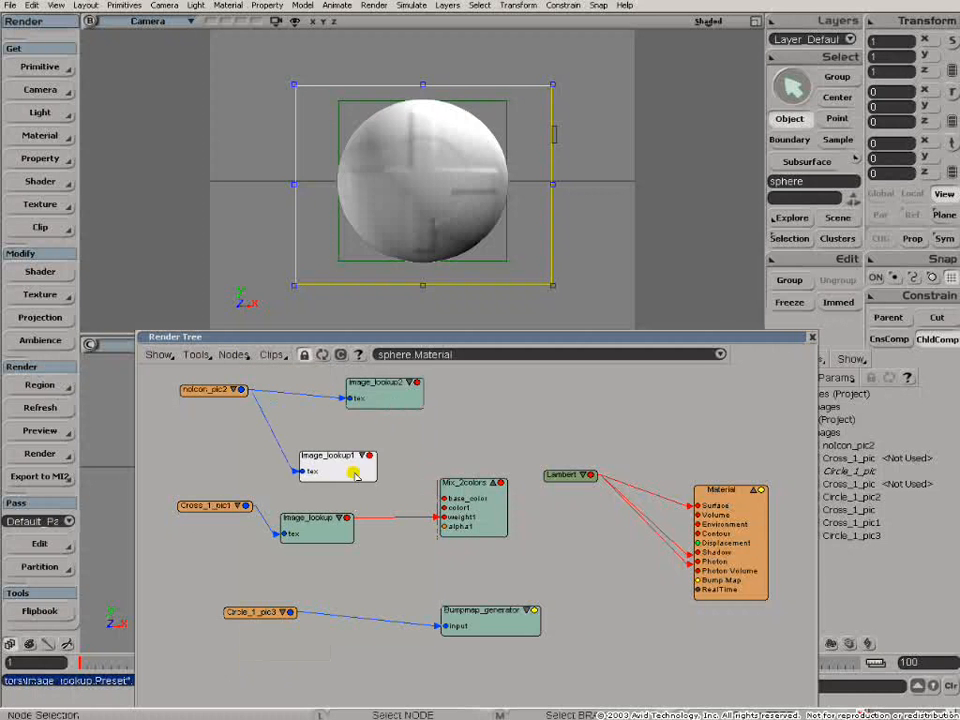
{"action": "double_click", "coordinate": [349, 467]}
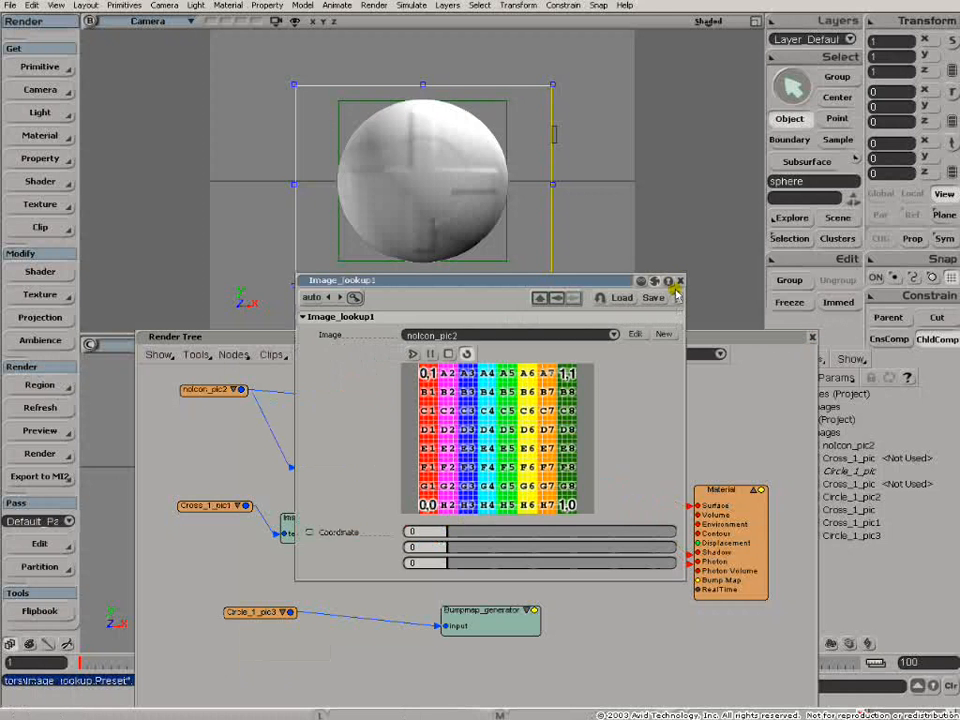
{"action": "left_click", "coordinate": [680, 281]}
Step: Connect Circle_1_pic3 to Image_lookup1's tex input and move Circle_1_pic3 and Bumpmap_generator farther apart
{"action": "left_click_drag", "start_coordinate": [292, 614], "coordinate": [388, 576]}
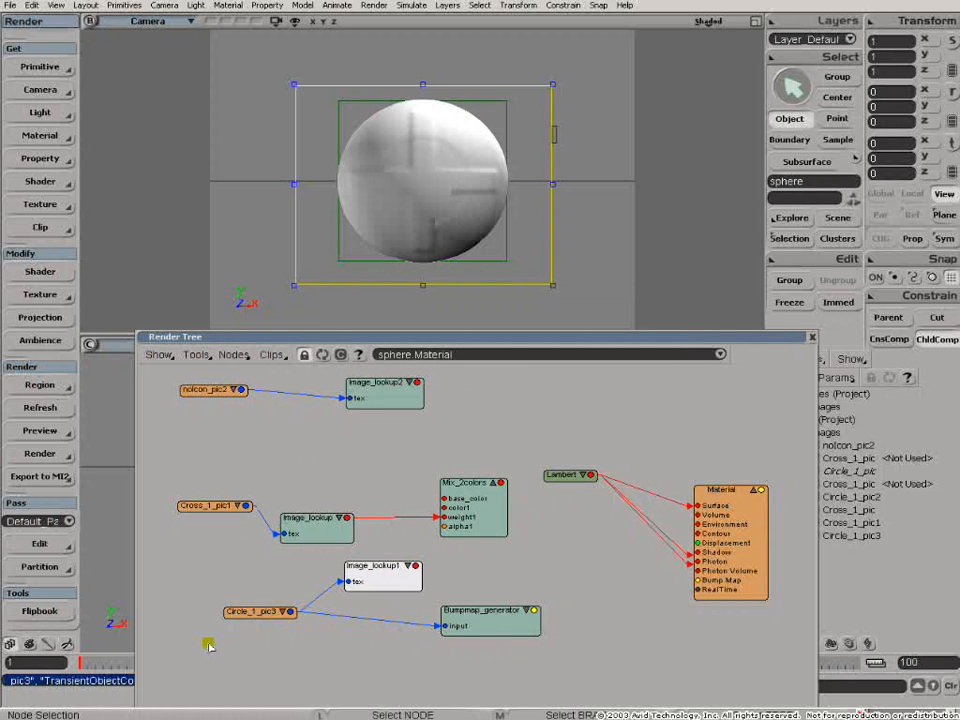
{"action": "left_click_drag", "start_coordinate": [245, 611], "coordinate": [178, 639]}
{"action": "left_click_drag", "start_coordinate": [450, 630], "coordinate": [508, 650]}
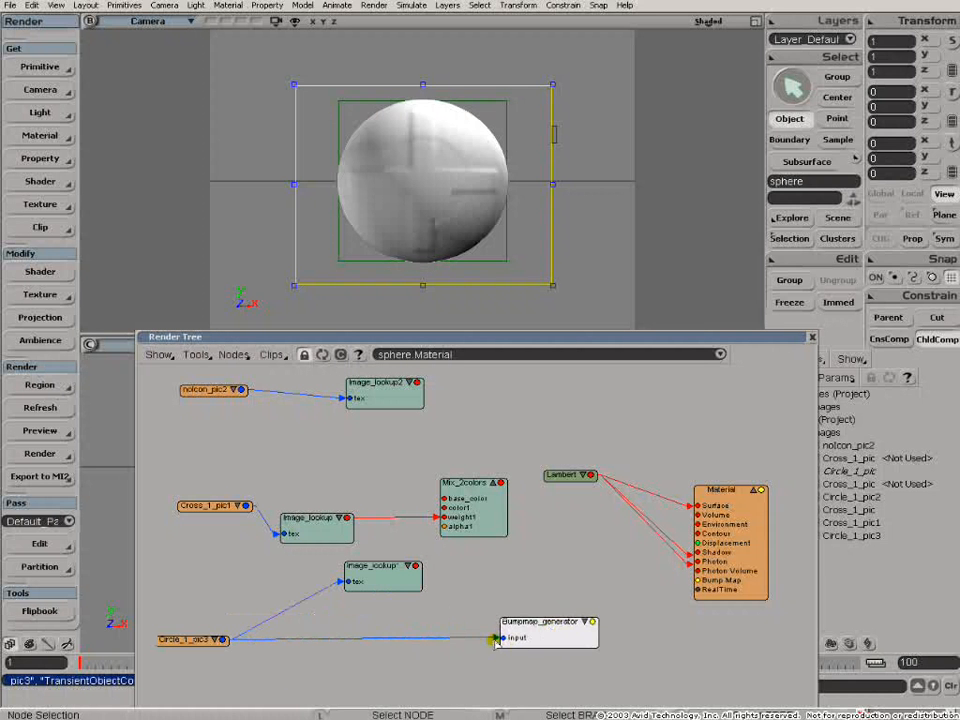
Step: Connect noIcon_pic2 to Bumpmap_generator's input and move Bumpmap_generator up above Mix_2colors
{"action": "left_click", "coordinate": [480, 638]}
{"action": "left_click_drag", "start_coordinate": [482, 640], "coordinate": [495, 638]}
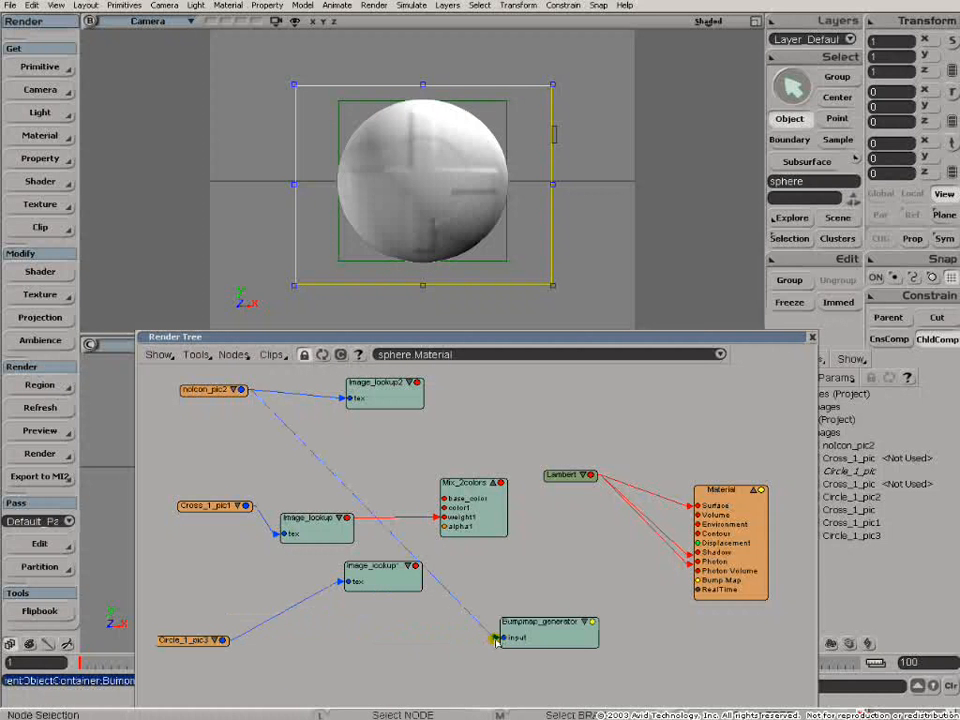
{"action": "scroll", "coordinate": [495, 645], "scroll_direction": "up", "scroll_amount": 1}
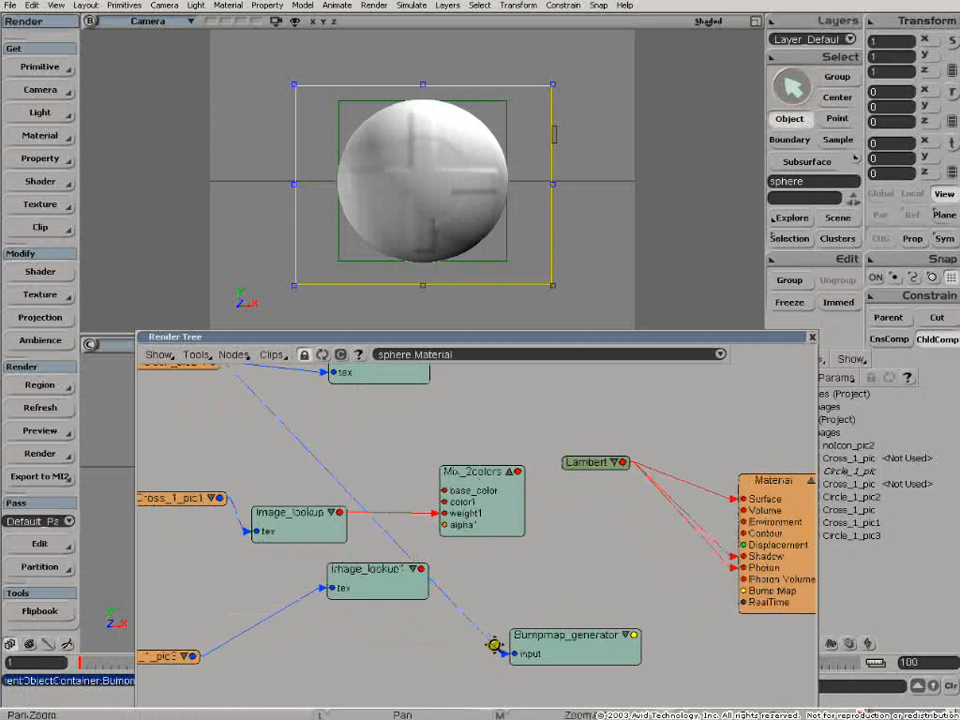
{"action": "scroll", "coordinate": [497, 660], "scroll_direction": "down", "scroll_amount": 3}
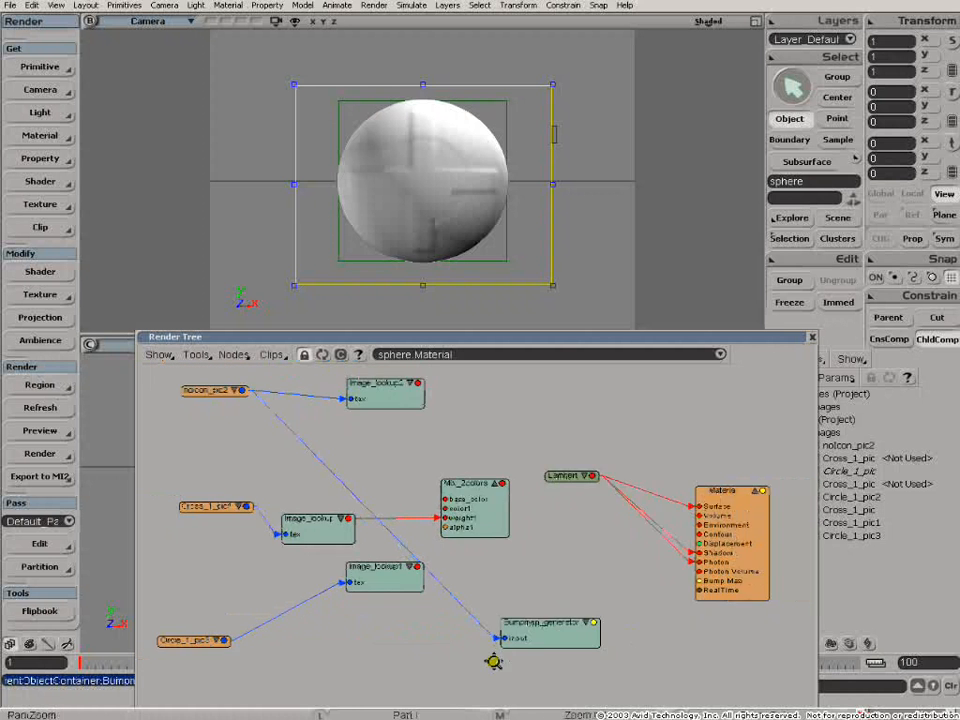
{"action": "left_click_drag", "start_coordinate": [518, 613], "coordinate": [480, 405]}
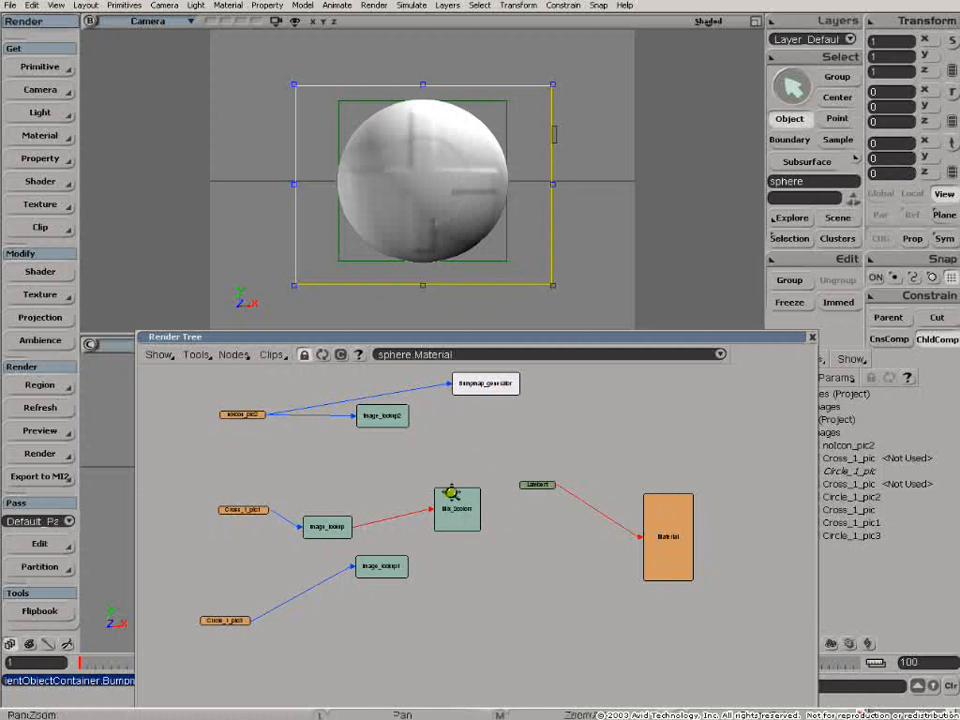
Step: Arrange Image_lookup2, Image_lookup1 and Mix_2colors so the three image lookups are stacked beside the mixer
{"action": "scroll", "coordinate": [456, 495], "scroll_direction": "up", "scroll_amount": 3}
{"action": "scroll", "coordinate": [458, 574], "scroll_direction": "down", "scroll_amount": 2}
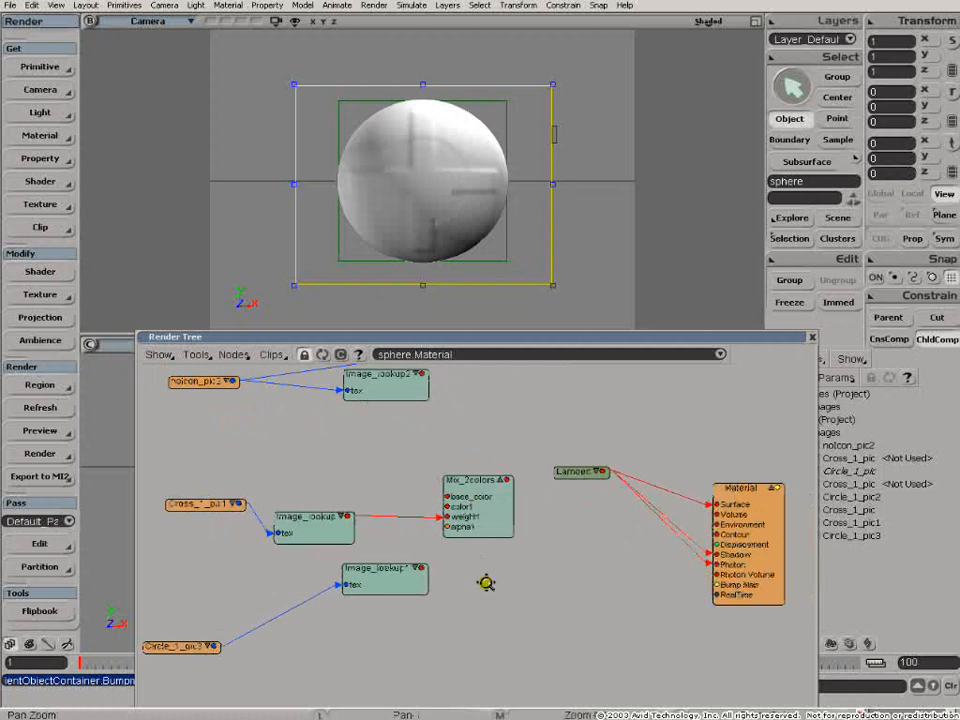
{"action": "scroll", "coordinate": [489, 583], "scroll_direction": "up", "scroll_amount": 1}
{"action": "left_click", "coordinate": [460, 405]}
{"action": "left_click_drag", "start_coordinate": [460, 405], "coordinate": [450, 410]}
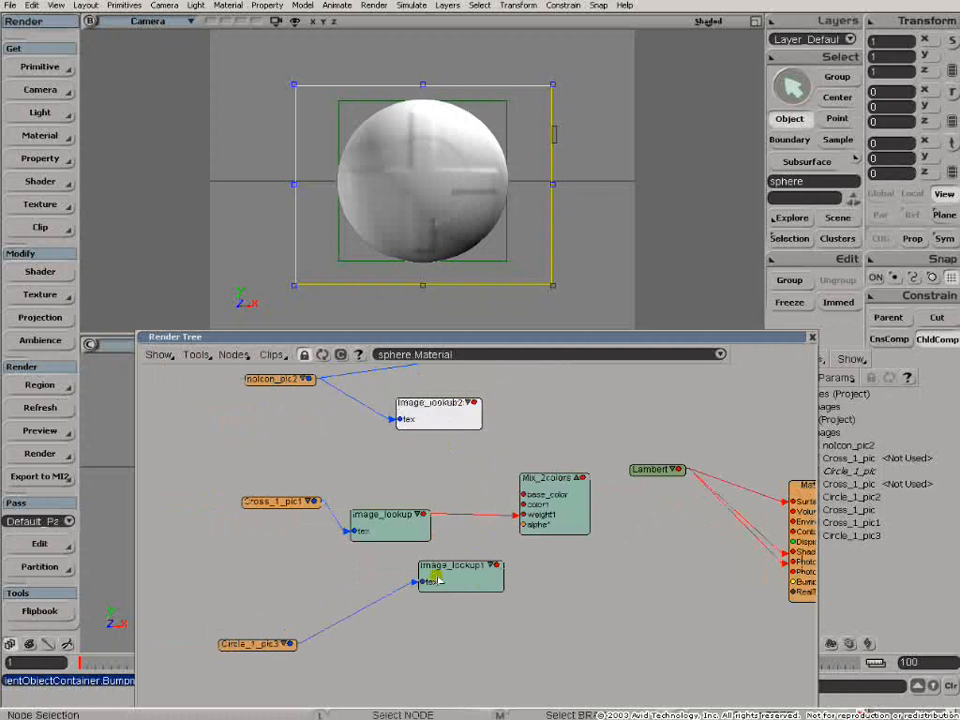
{"action": "left_click_drag", "start_coordinate": [460, 570], "coordinate": [440, 570]}
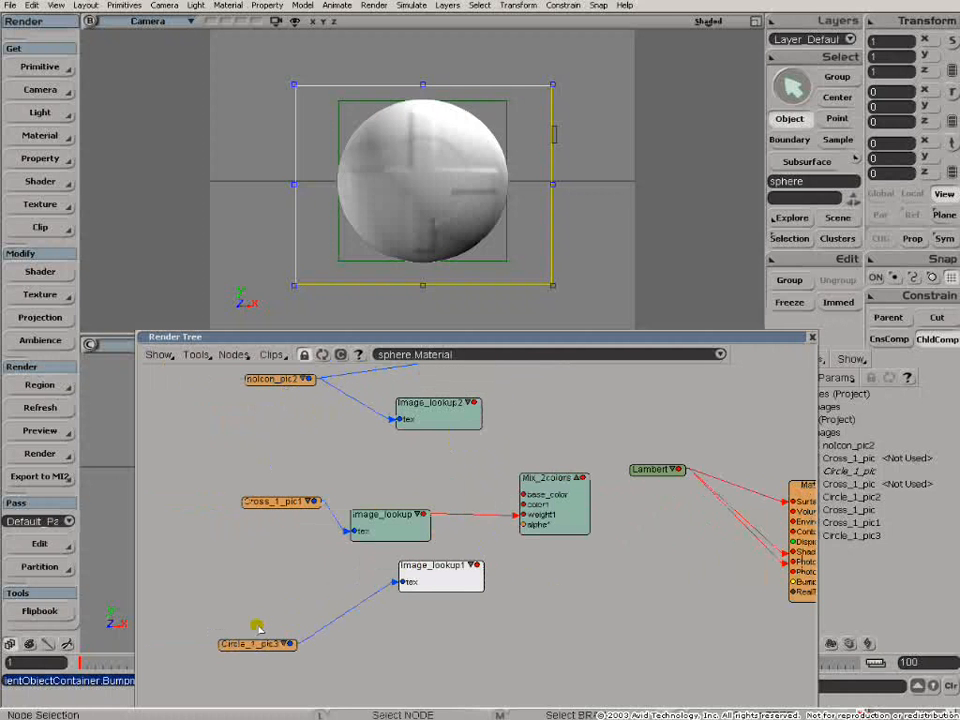
{"action": "left_click_drag", "start_coordinate": [454, 590], "coordinate": [422, 609]}
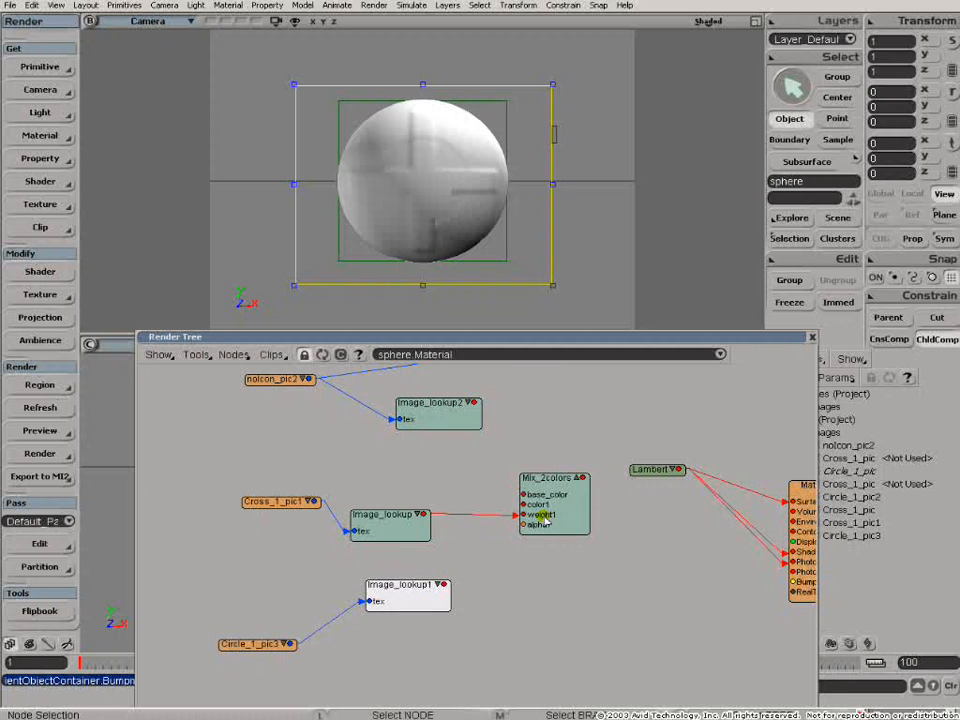
{"action": "left_click_drag", "start_coordinate": [553, 481], "coordinate": [551, 486]}
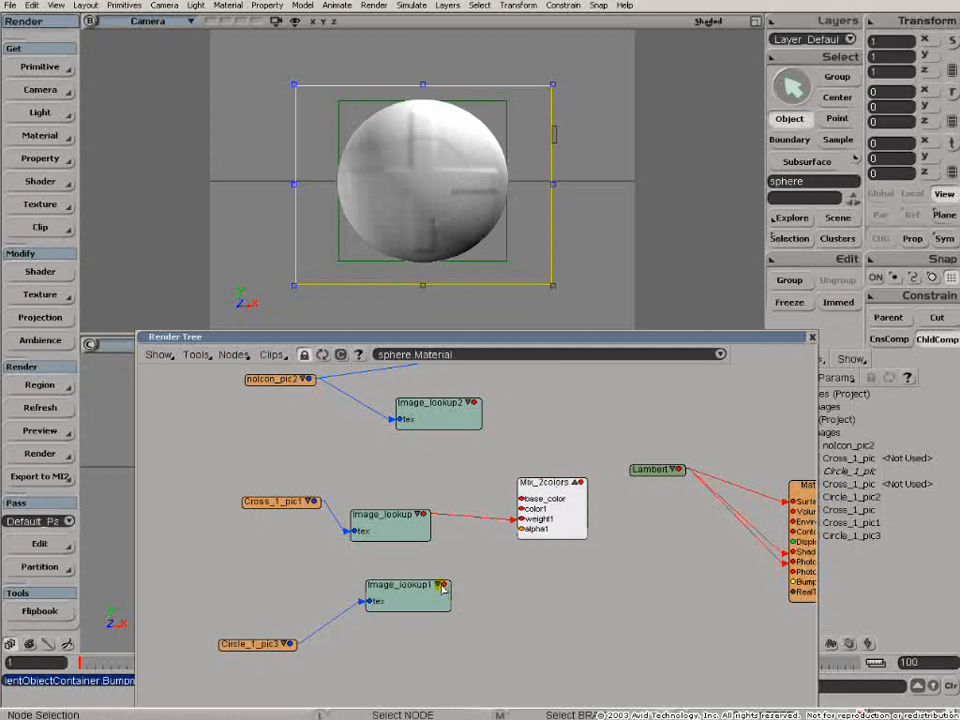
Step: Connect Image_lookup1 to Mix_2colors' color1 input and Image_lookup2 to its base_color input
{"action": "left_click_drag", "start_coordinate": [445, 590], "coordinate": [548, 508]}
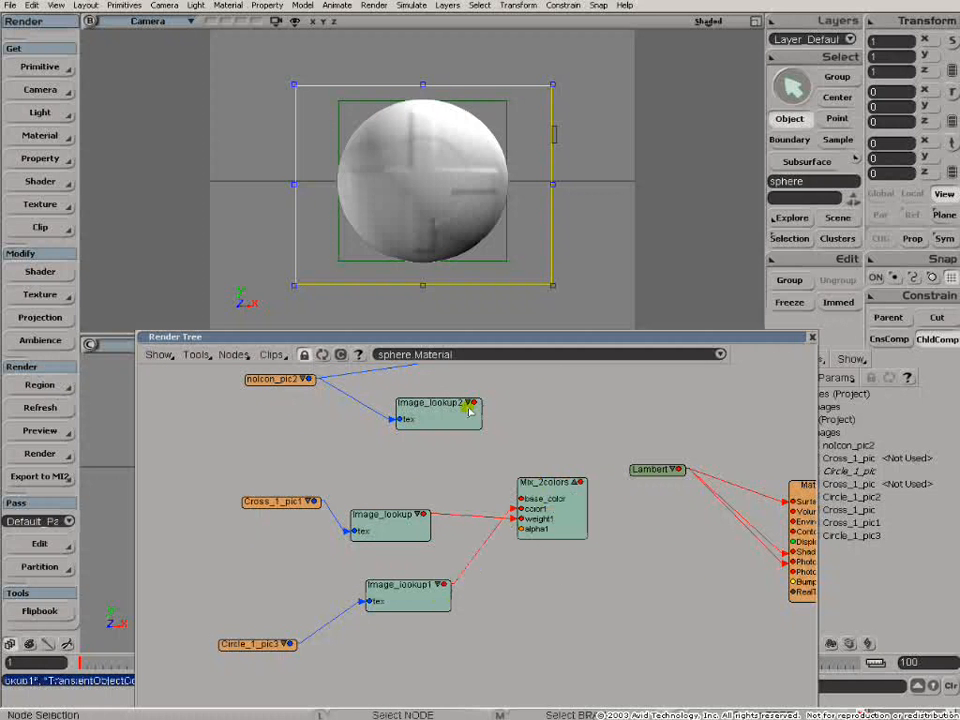
{"action": "left_click_drag", "start_coordinate": [465, 420], "coordinate": [537, 551]}
{"action": "left_click_drag", "start_coordinate": [400, 578], "coordinate": [402, 562]}
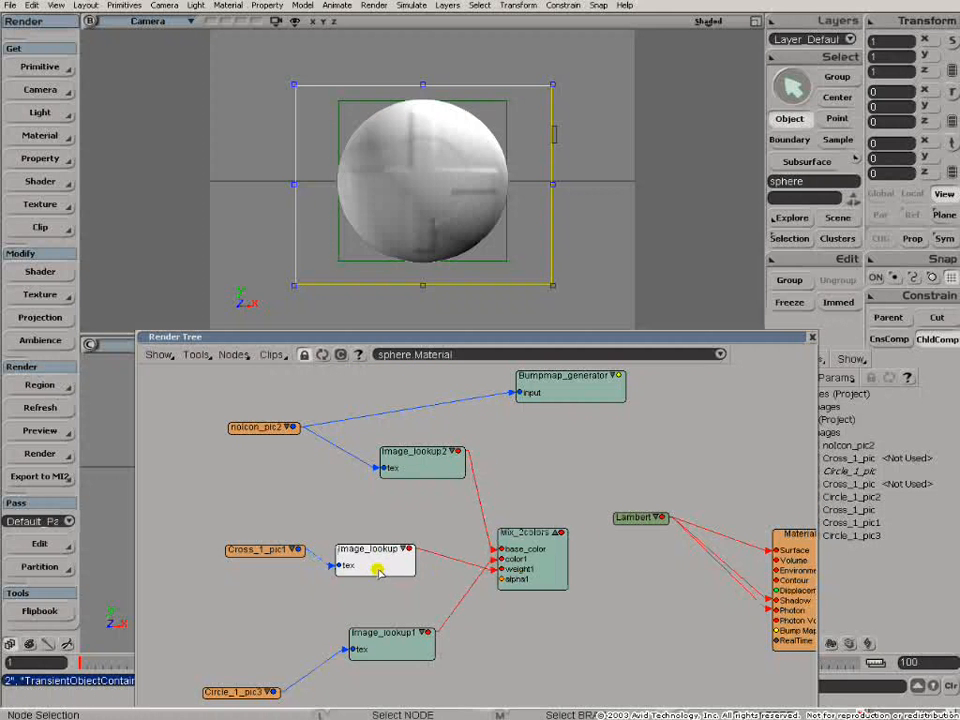
{"action": "left_click_drag", "start_coordinate": [472, 585], "coordinate": [511, 576]}
{"action": "middle_click_drag", "start_coordinate": [558, 489], "coordinate": [489, 450]}
Step: Move Bumpmap_generator nearer to Mix_2colors and connect the Mix_2colors output to its input
{"action": "left_click", "coordinate": [468, 374]}
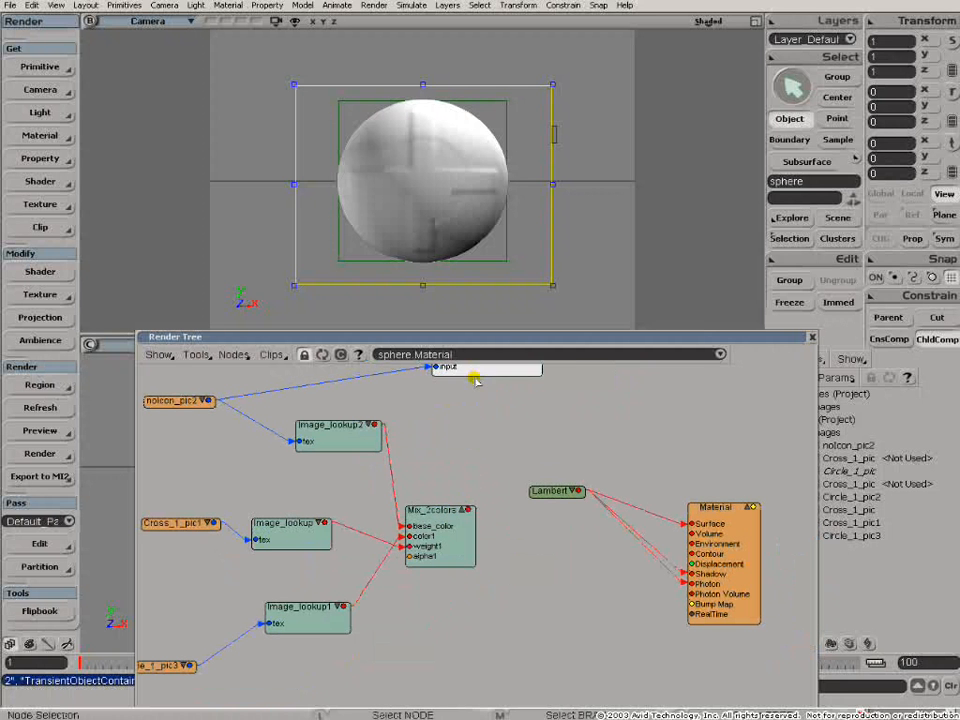
{"action": "left_click_drag", "start_coordinate": [475, 379], "coordinate": [518, 435]}
{"action": "left_click_drag", "start_coordinate": [468, 511], "coordinate": [496, 427]}
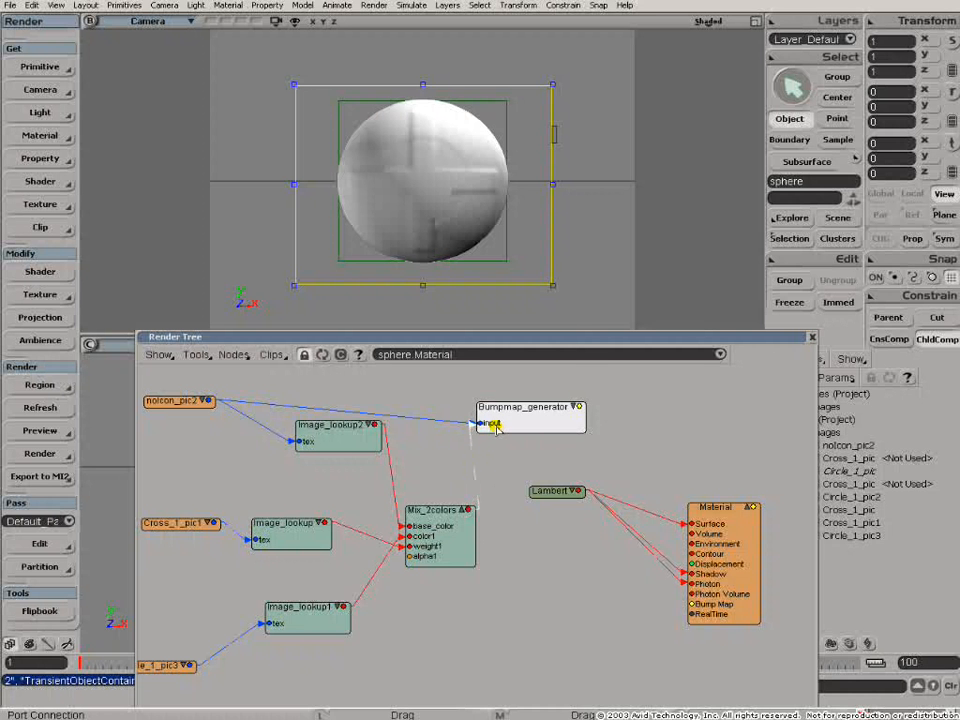
{"action": "left_click_drag", "start_coordinate": [496, 427], "coordinate": [600, 453]}
{"action": "left_click", "coordinate": [513, 314]}
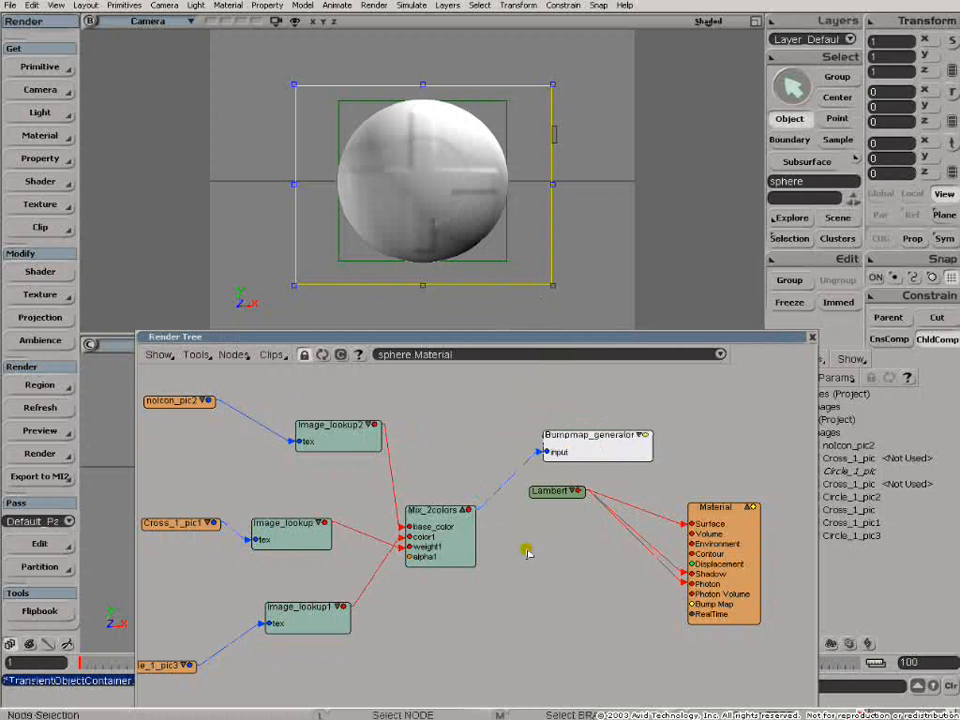
Step: Move Lambert beside Material, shift Mix_2colors away from the lookups, and expand Image_lookup2 to expose its coord port
{"action": "left_click_drag", "start_coordinate": [547, 493], "coordinate": [592, 549]}
{"action": "left_click_drag", "start_coordinate": [428, 538], "coordinate": [466, 534]}
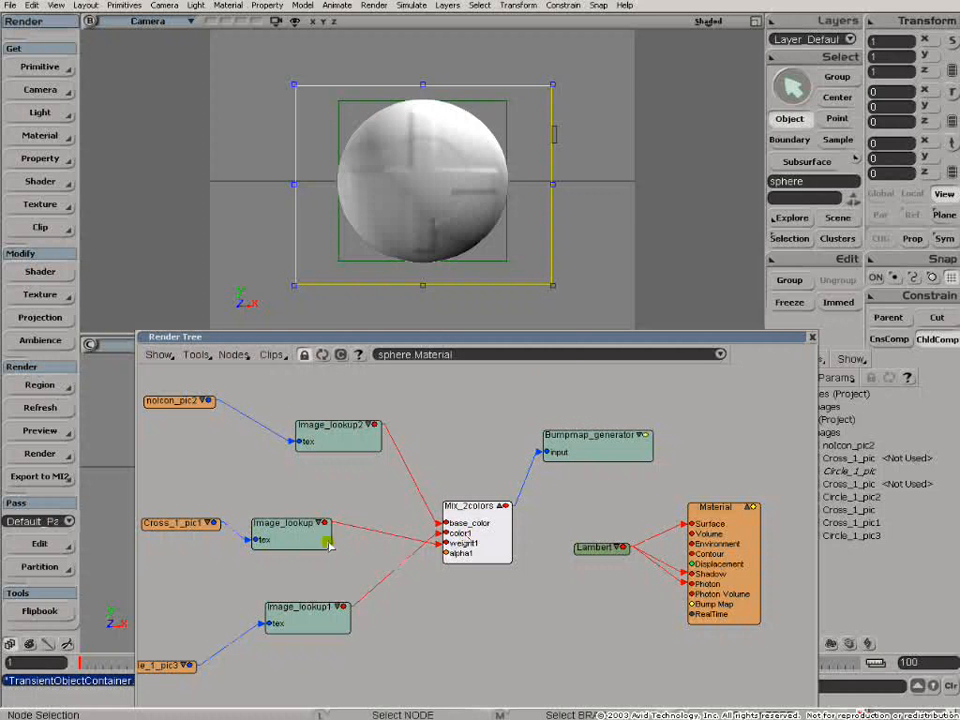
{"action": "middle_click_drag", "start_coordinate": [373, 557], "coordinate": [420, 549]}
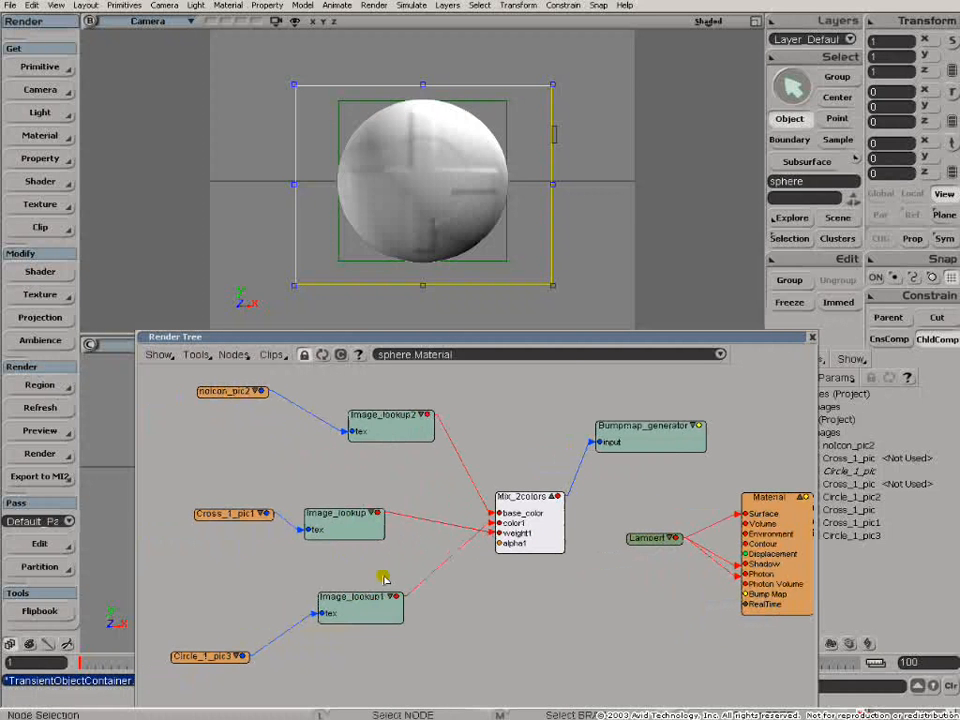
{"action": "left_click", "coordinate": [417, 415]}
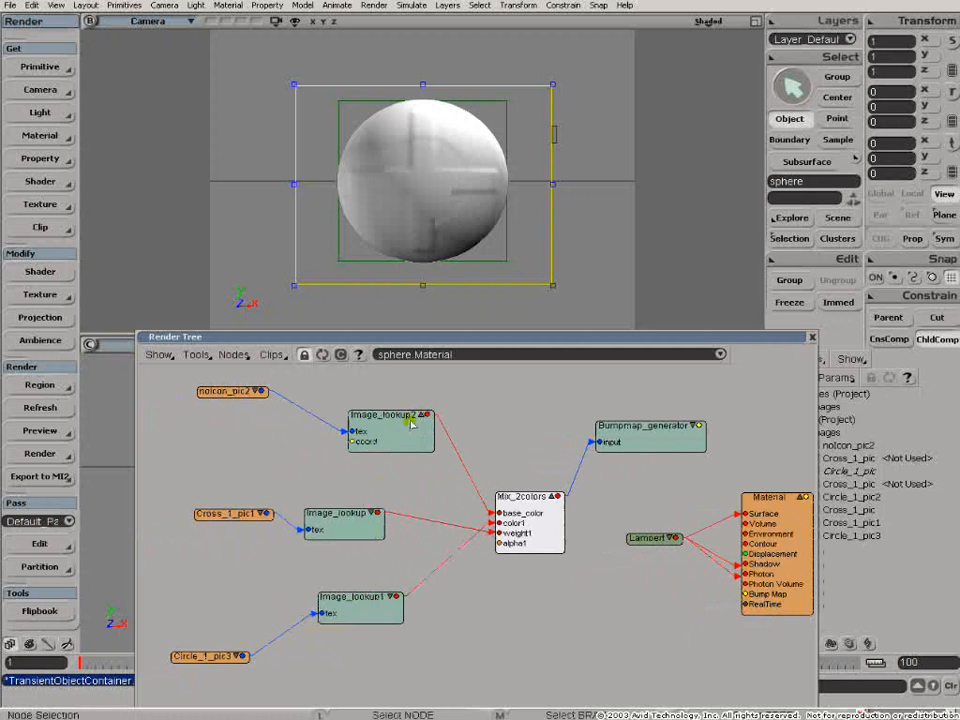
{"action": "left_click_drag", "start_coordinate": [383, 420], "coordinate": [379, 403]}
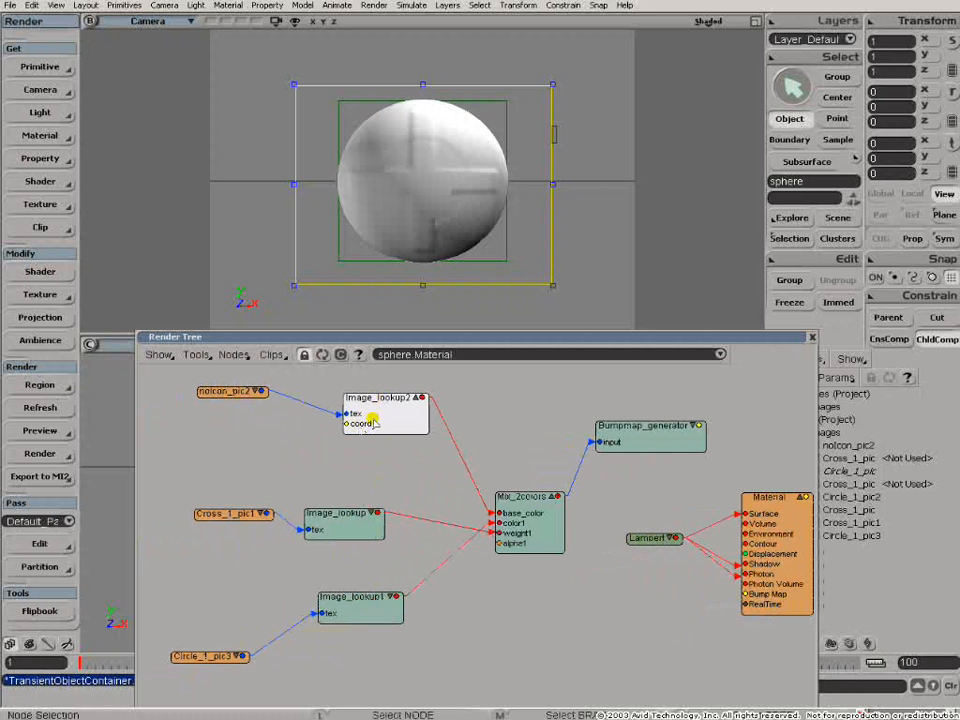
Step: Add a Vector state node and place it between the noIcon_pic2 and Cross_1_pic1 clips
{"action": "left_click", "coordinate": [233, 355]}
{"action": "mouse_move", "coordinate": [258, 640]}
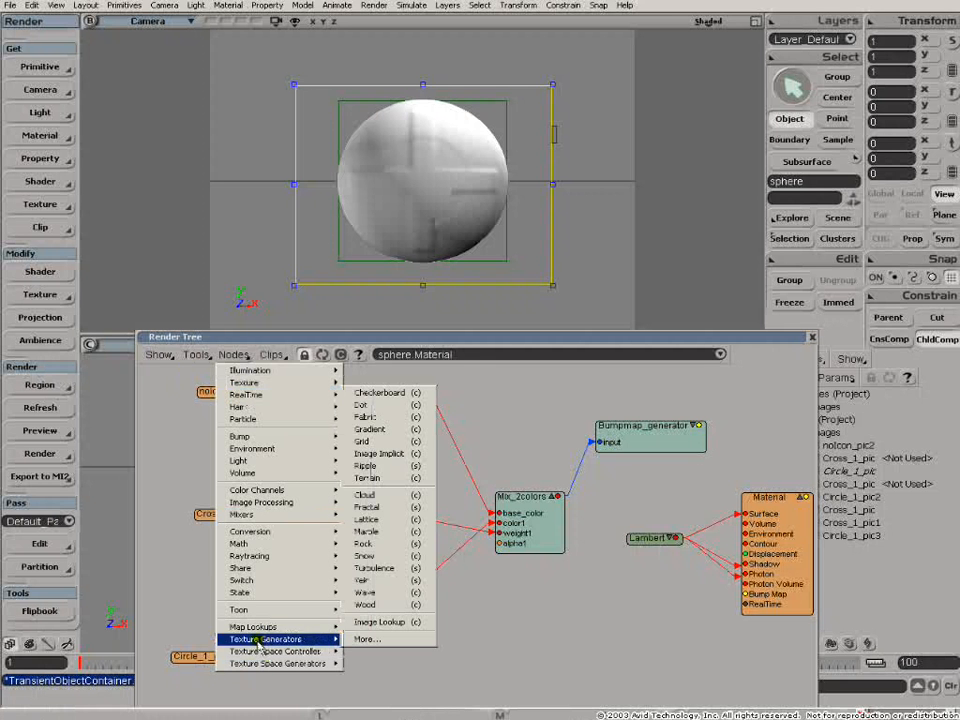
{"action": "mouse_move", "coordinate": [325, 593]}
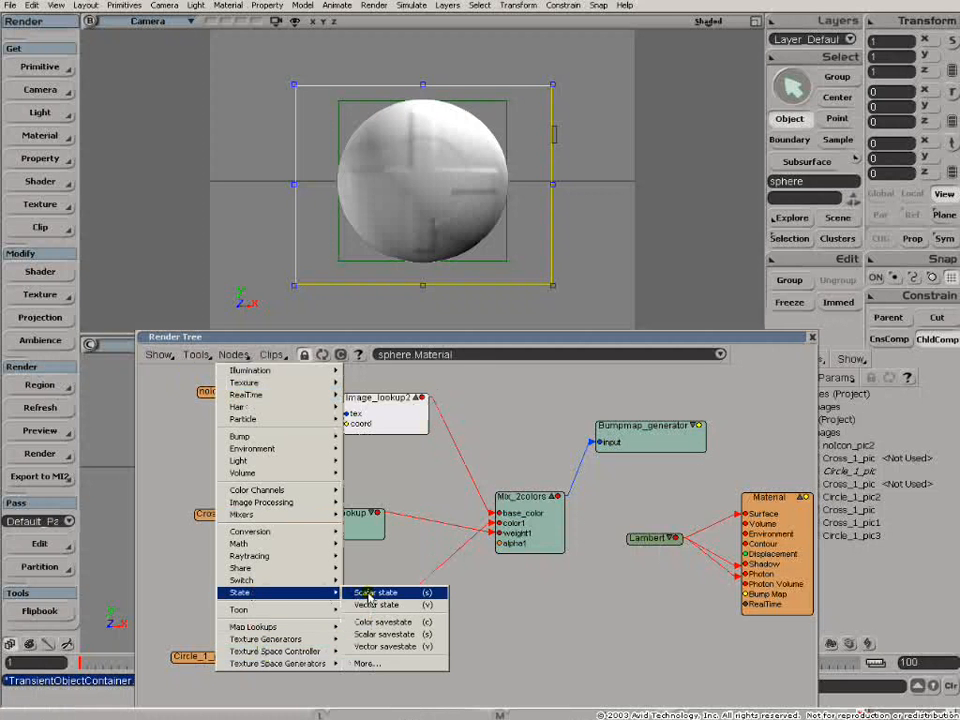
{"action": "left_click", "coordinate": [368, 606]}
{"action": "left_click_drag", "start_coordinate": [378, 390], "coordinate": [240, 452]}
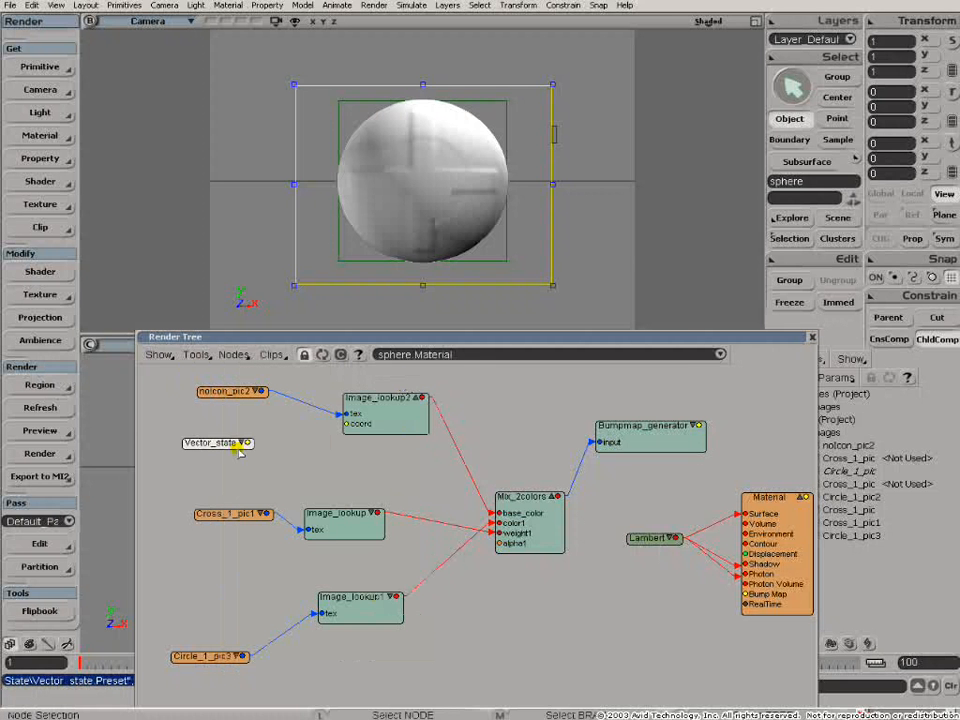
Step: Set the Vector_state node's State Parameter to Texture Vector and close its properties
{"action": "double_click", "coordinate": [230, 447]}
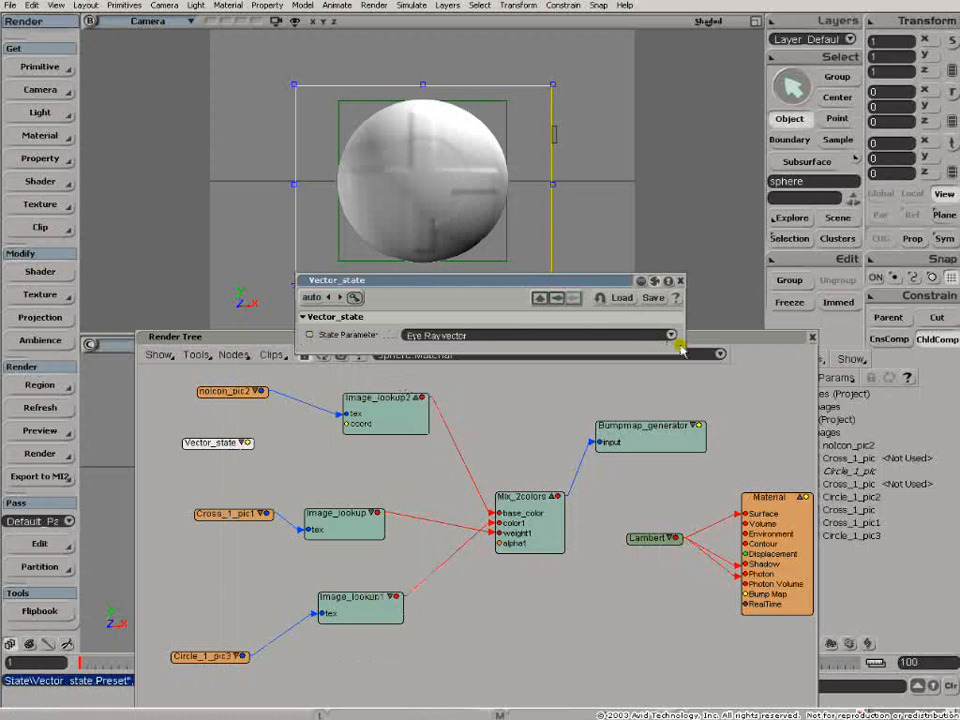
{"action": "left_click", "coordinate": [671, 335]}
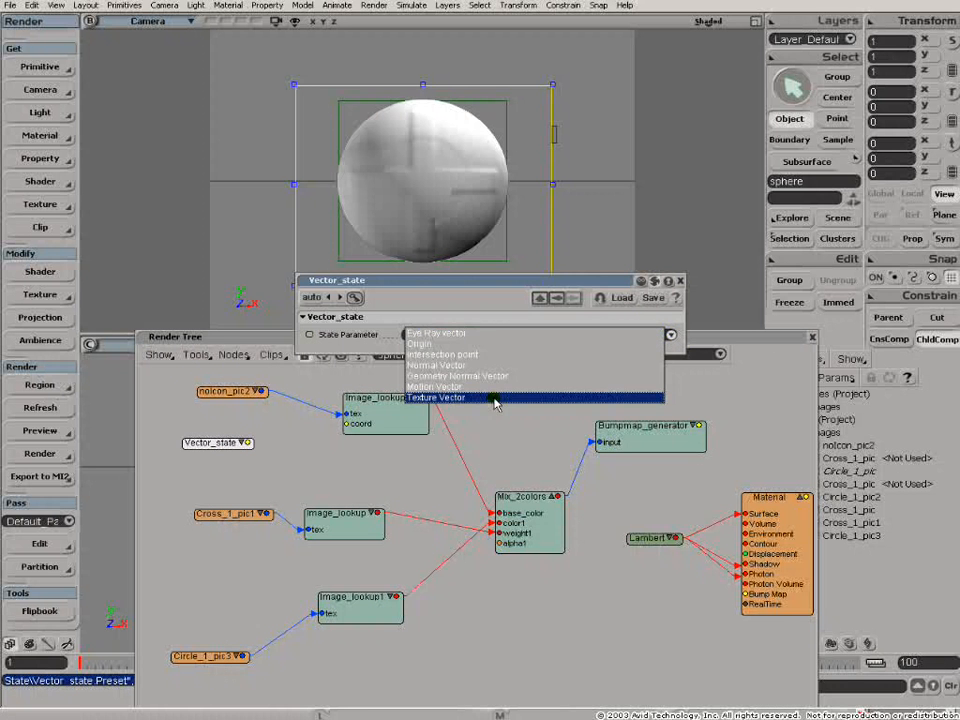
{"action": "left_click", "coordinate": [495, 398]}
{"action": "left_click", "coordinate": [680, 280]}
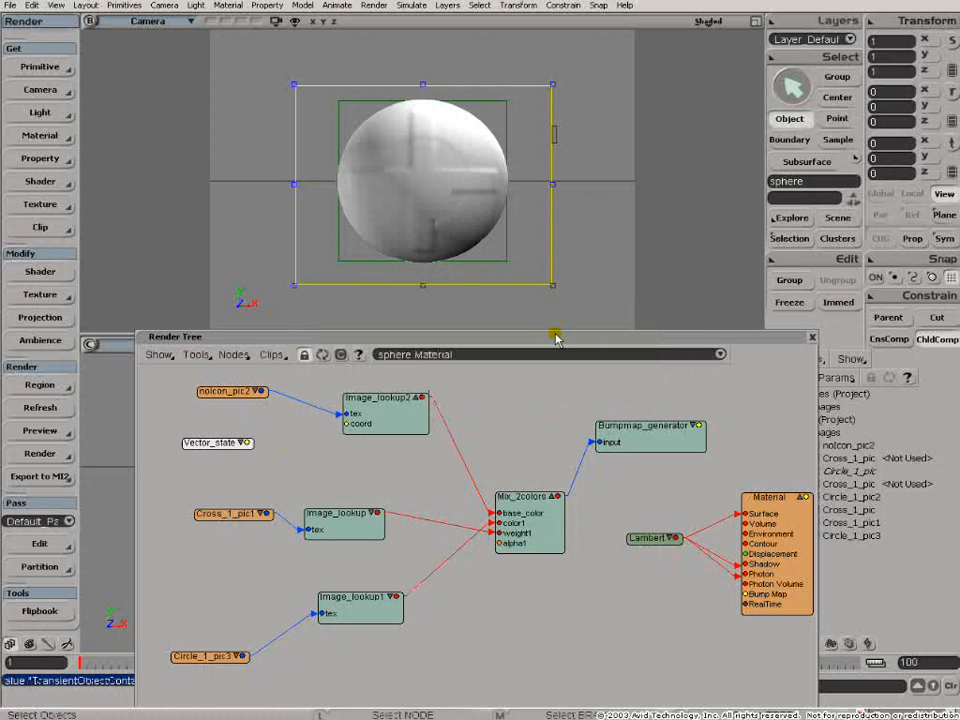
Step: Connect Vector_state to the coord inputs of Image_lookup2, Image_lookup and Image_lookup1
{"action": "left_click_drag", "start_coordinate": [249, 445], "coordinate": [365, 525]}
{"action": "left_click", "coordinate": [400, 545]}
{"action": "left_click_drag", "start_coordinate": [252, 452], "coordinate": [362, 628]}
{"action": "left_click", "coordinate": [362, 628]}
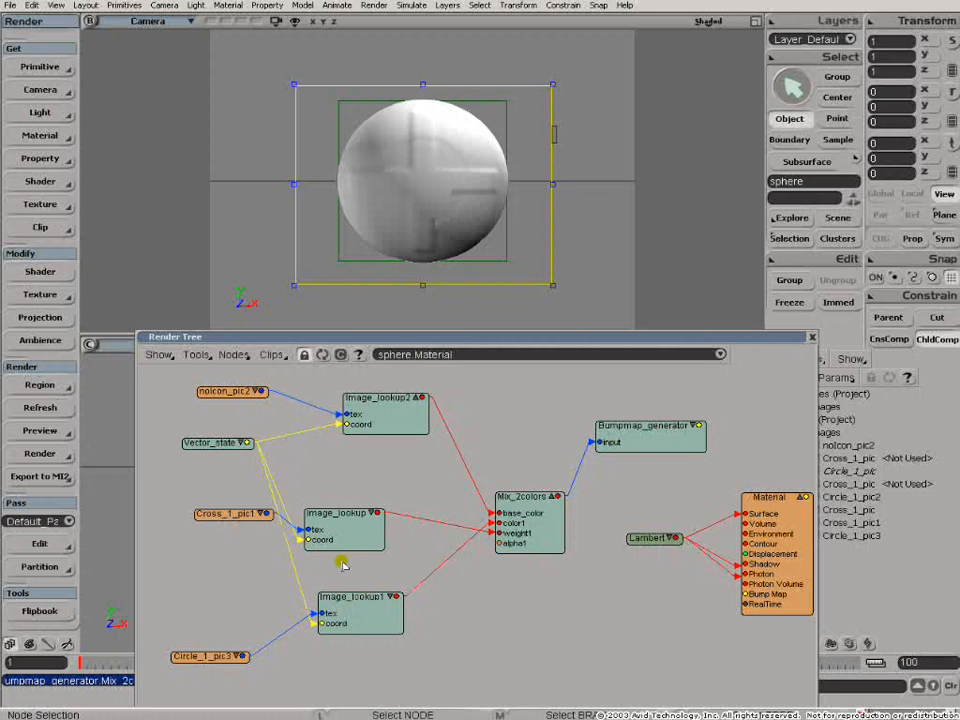
Step: Space out the image lookups and Mix_2colors, and connect Bumpmap_generator to the Material's Bump Map input
{"action": "left_click_drag", "start_coordinate": [340, 525], "coordinate": [353, 520]}
{"action": "left_click_drag", "start_coordinate": [401, 415], "coordinate": [412, 401]}
{"action": "left_click", "coordinate": [356, 522]}
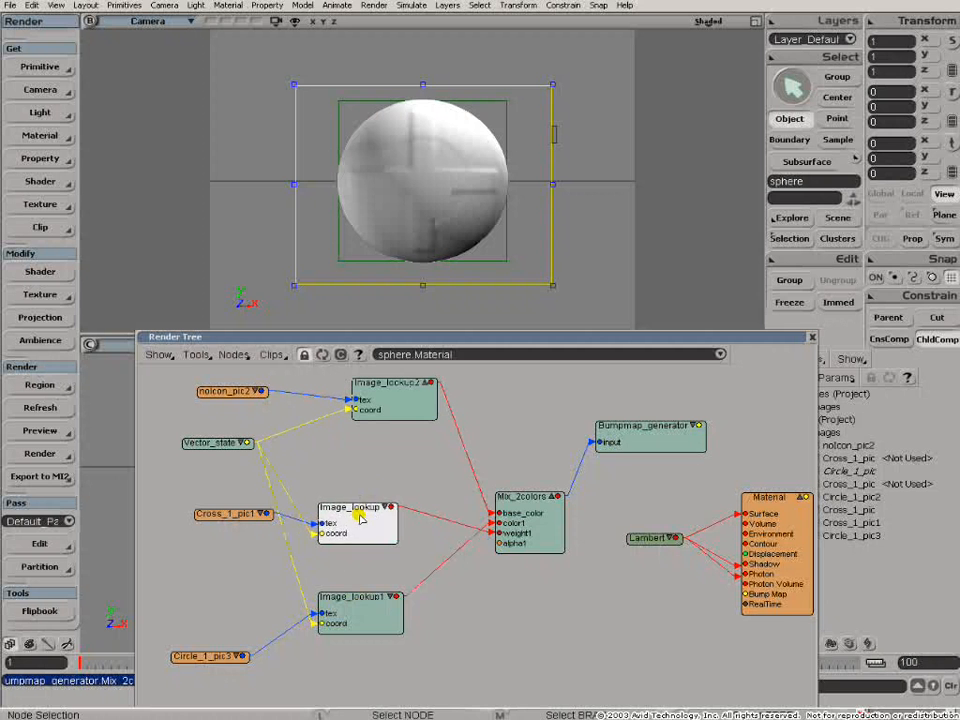
{"action": "left_click", "coordinate": [366, 600]}
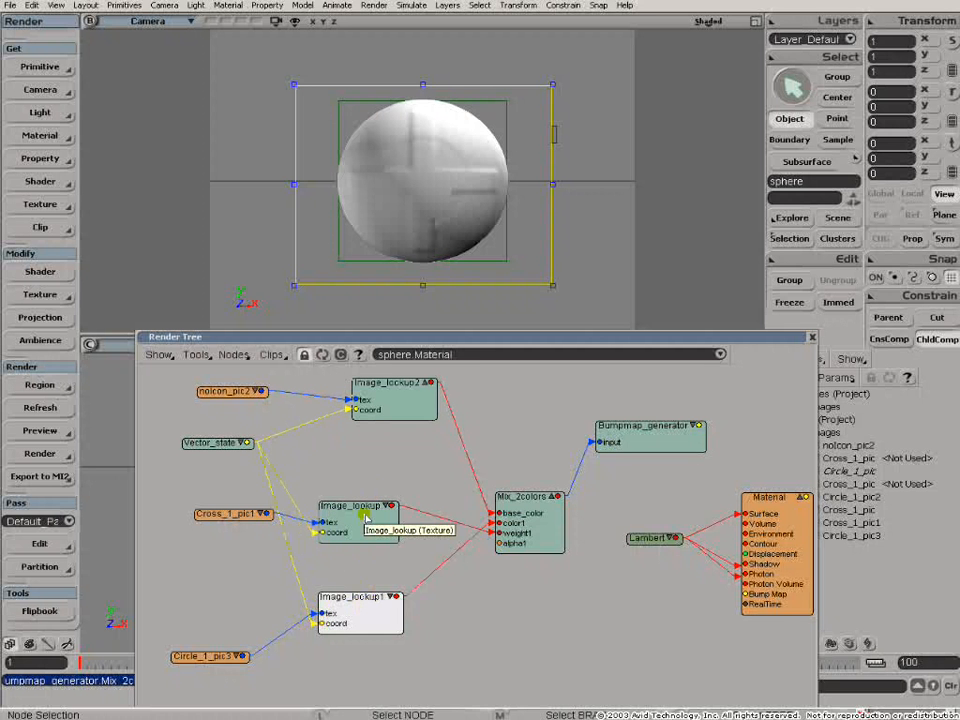
{"action": "left_click_drag", "start_coordinate": [366, 515], "coordinate": [381, 504]}
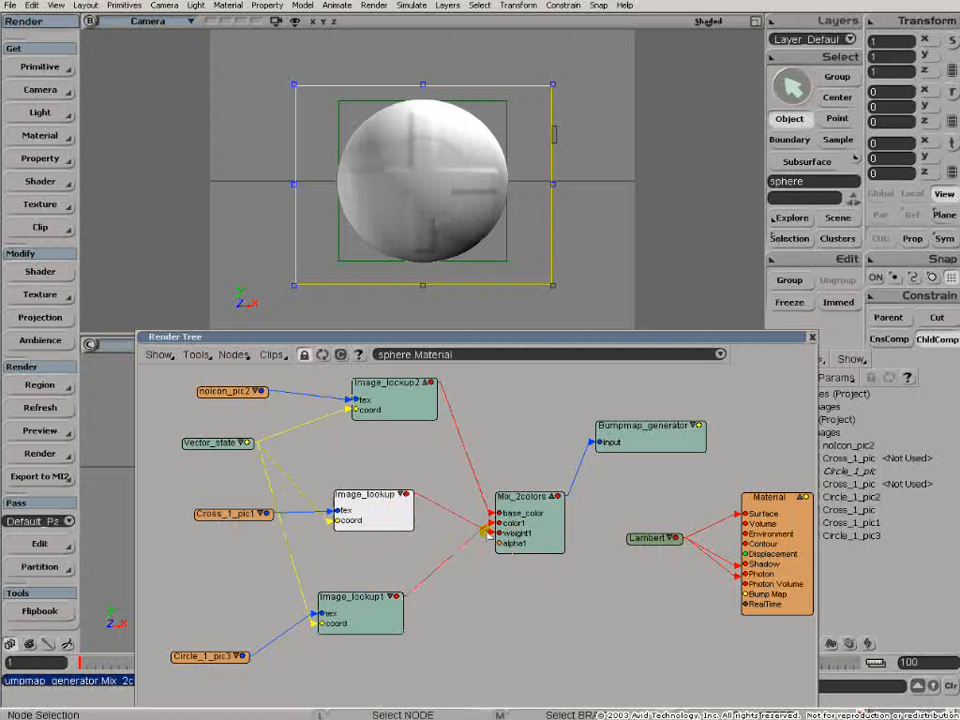
{"action": "left_click_drag", "start_coordinate": [522, 508], "coordinate": [519, 486]}
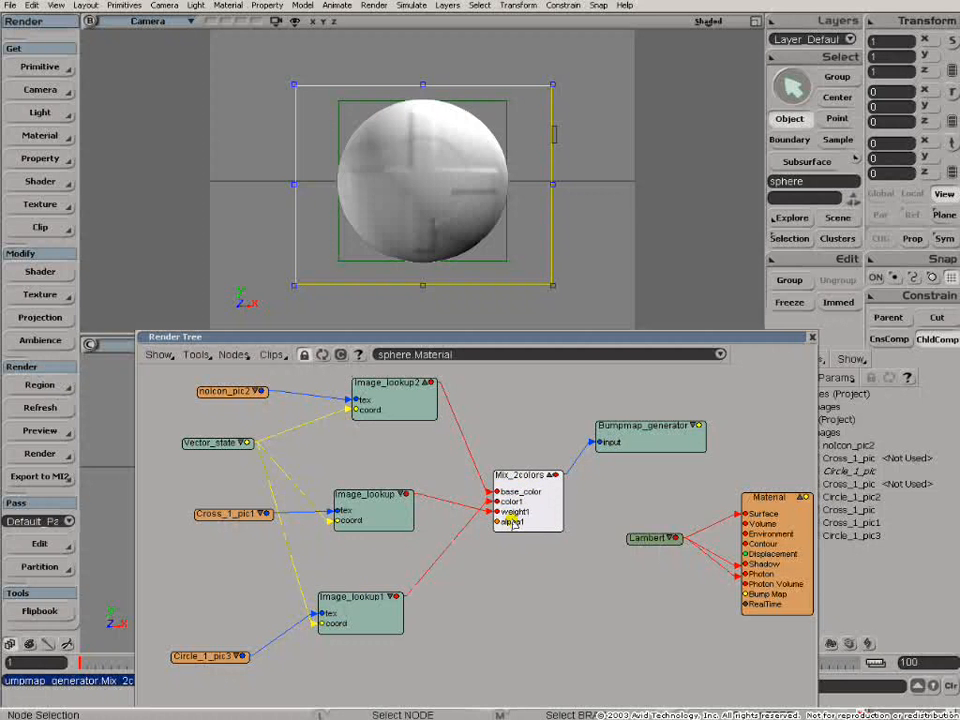
{"action": "left_click_drag", "start_coordinate": [689, 421], "coordinate": [765, 596]}
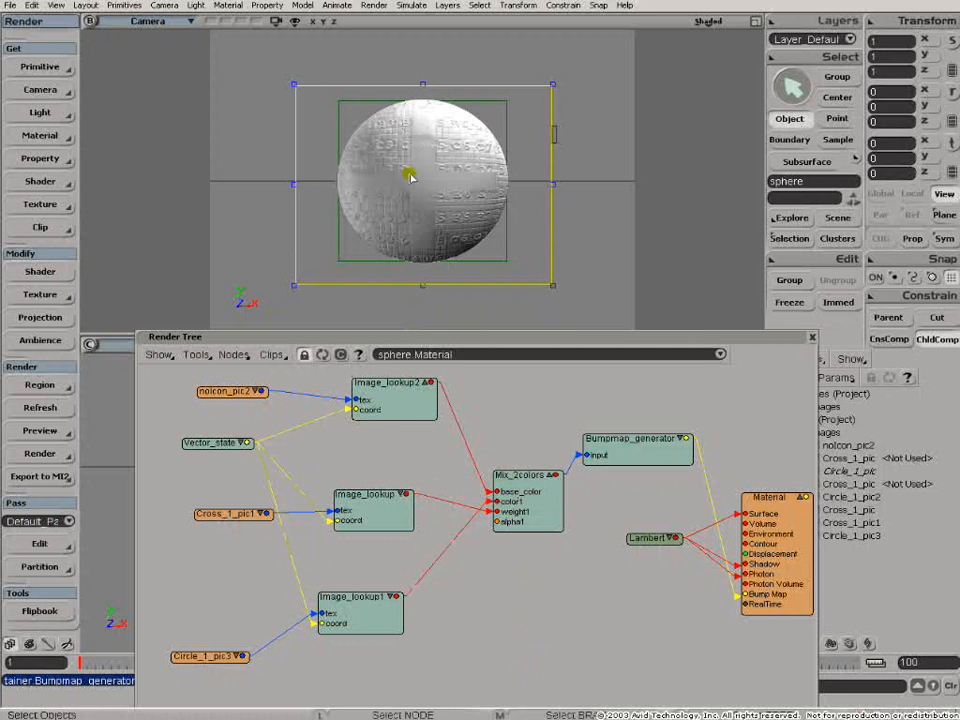
Step: Swap the texture clips by connecting noIcon_pic2 to Image_lookup1's tex input and Circle_1_pic3 to Image_lookup2's tex input
{"action": "left_click_drag", "start_coordinate": [382, 410], "coordinate": [336, 616]}
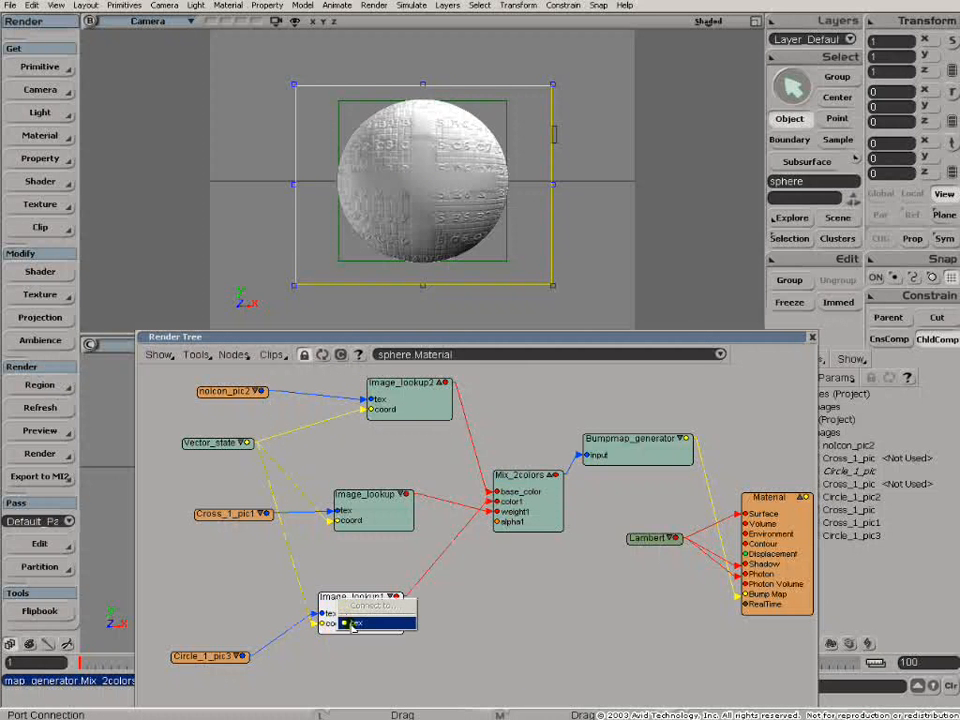
{"action": "left_click", "coordinate": [348, 623]}
{"action": "left_click_drag", "start_coordinate": [243, 656], "coordinate": [397, 419]}
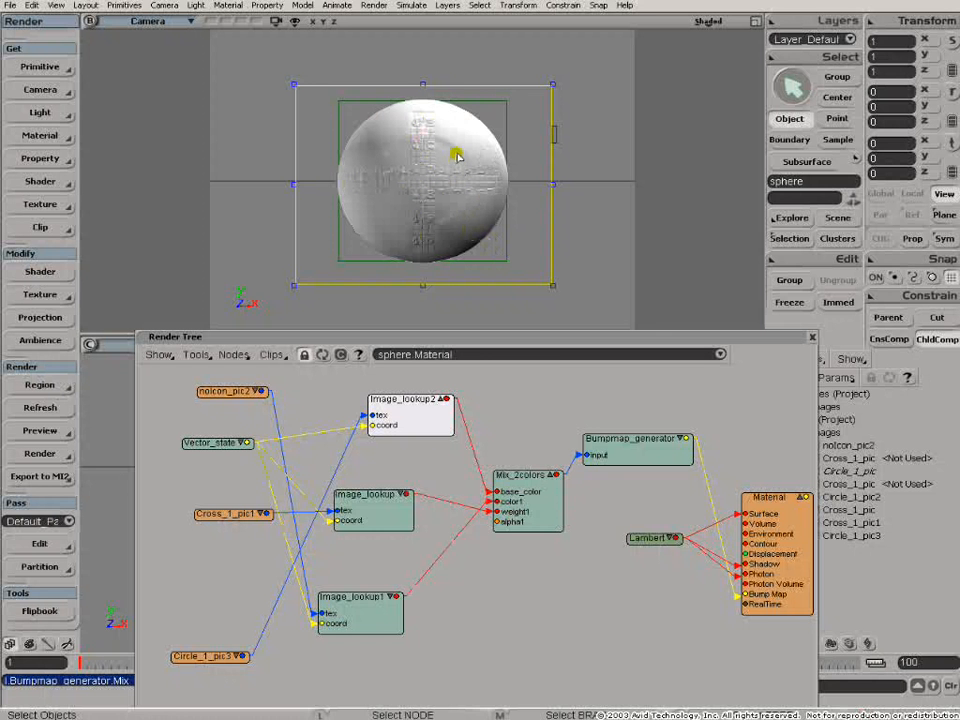
Step: Place Circle_1_pic3 beside Image_lookup2 and noIcon_pic2 beside Image_lookup1 to uncross their connections
{"action": "left_click_drag", "start_coordinate": [430, 402], "coordinate": [436, 397]}
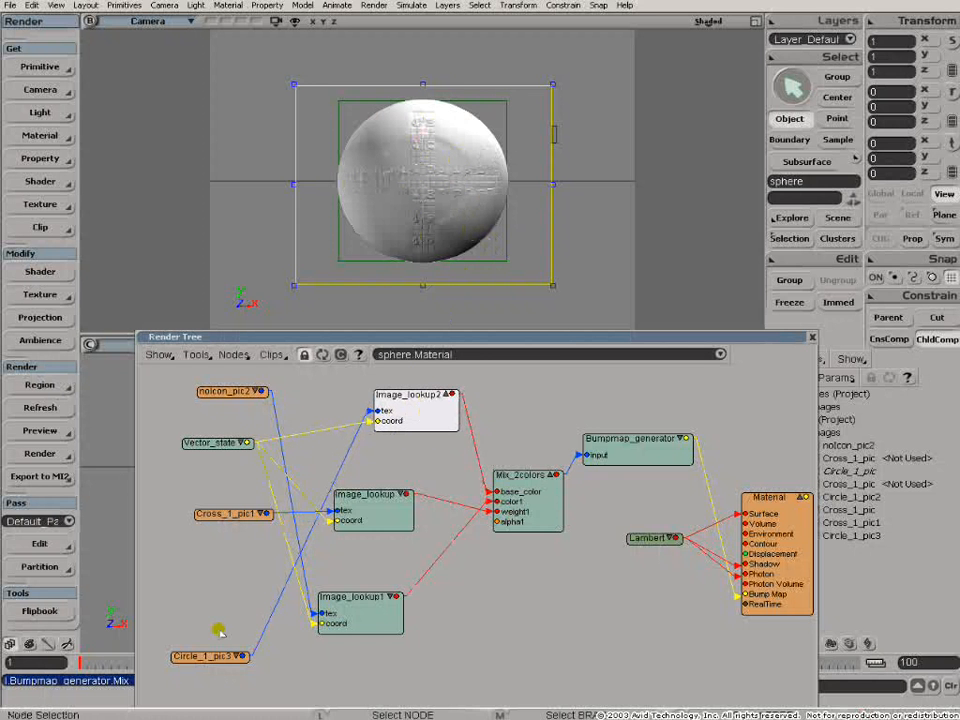
{"action": "left_click_drag", "start_coordinate": [188, 662], "coordinate": [308, 374]}
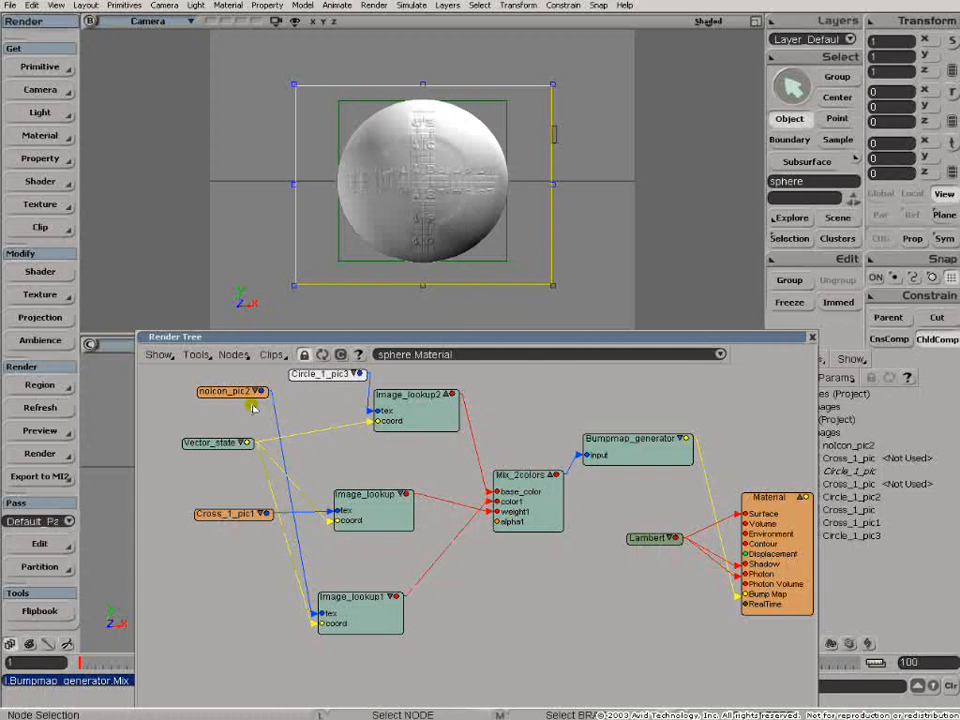
{"action": "left_click_drag", "start_coordinate": [239, 396], "coordinate": [255, 659]}
{"action": "left_click_drag", "start_coordinate": [328, 377], "coordinate": [258, 410]}
{"action": "left_click_drag", "start_coordinate": [405, 396], "coordinate": [395, 392]}
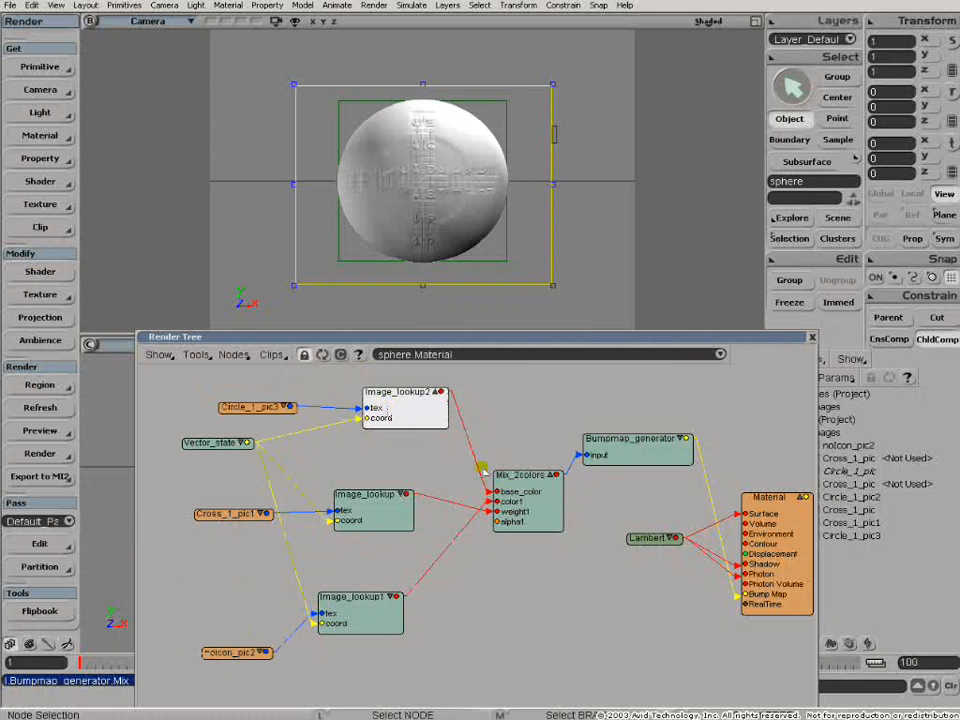
Step: Try the Add mode on Mix_2colors, set it back to Mix, and close the node's properties
{"action": "double_click", "coordinate": [512, 484]}
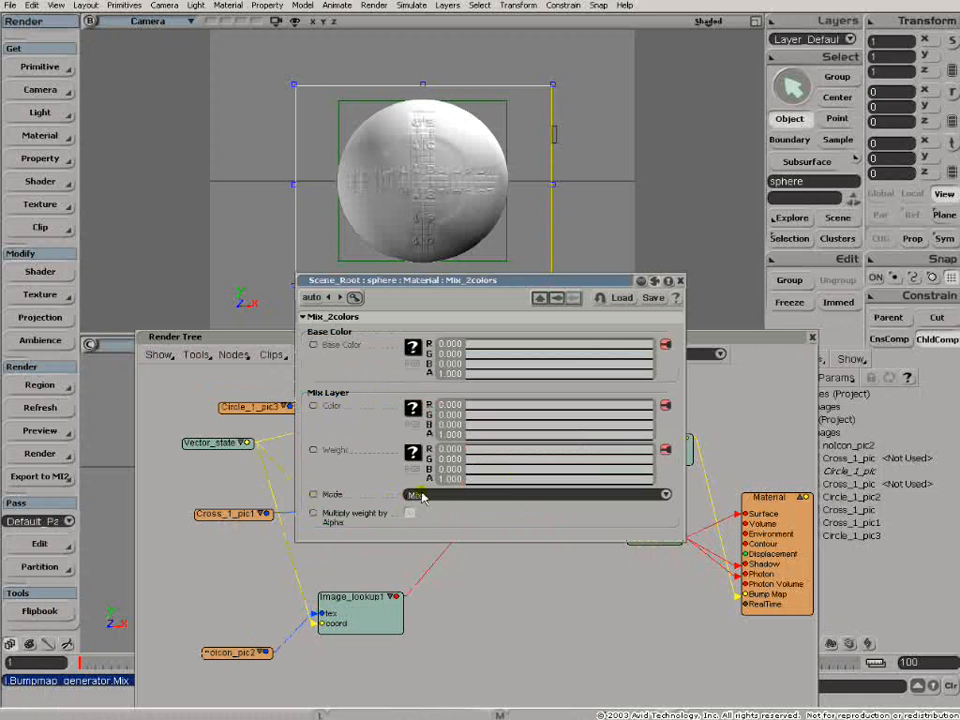
{"action": "left_click", "coordinate": [665, 494]}
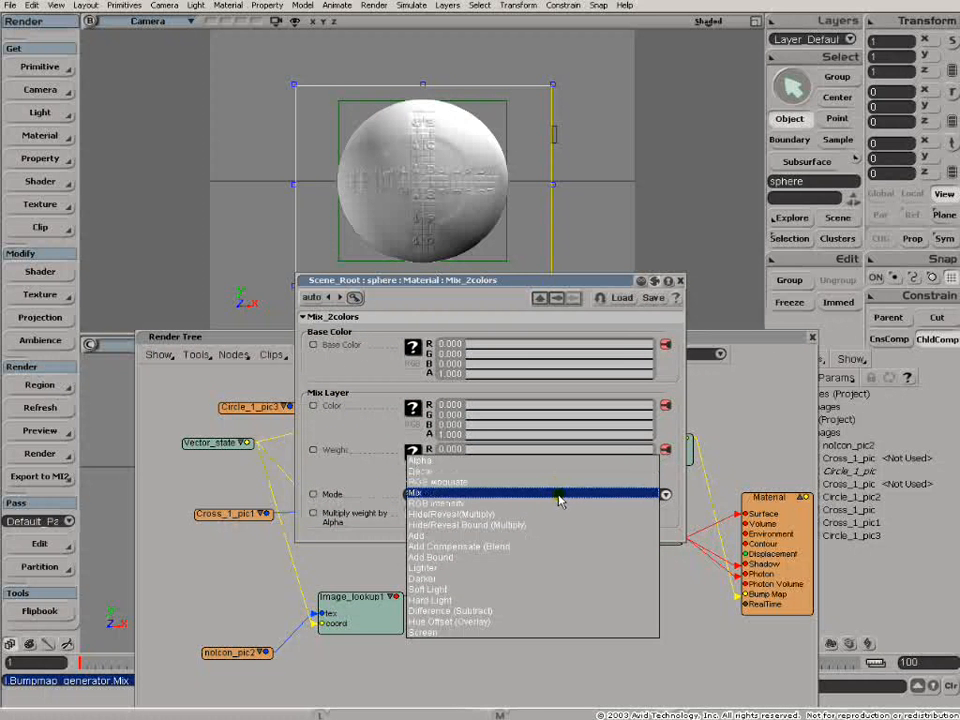
{"action": "left_click", "coordinate": [553, 536]}
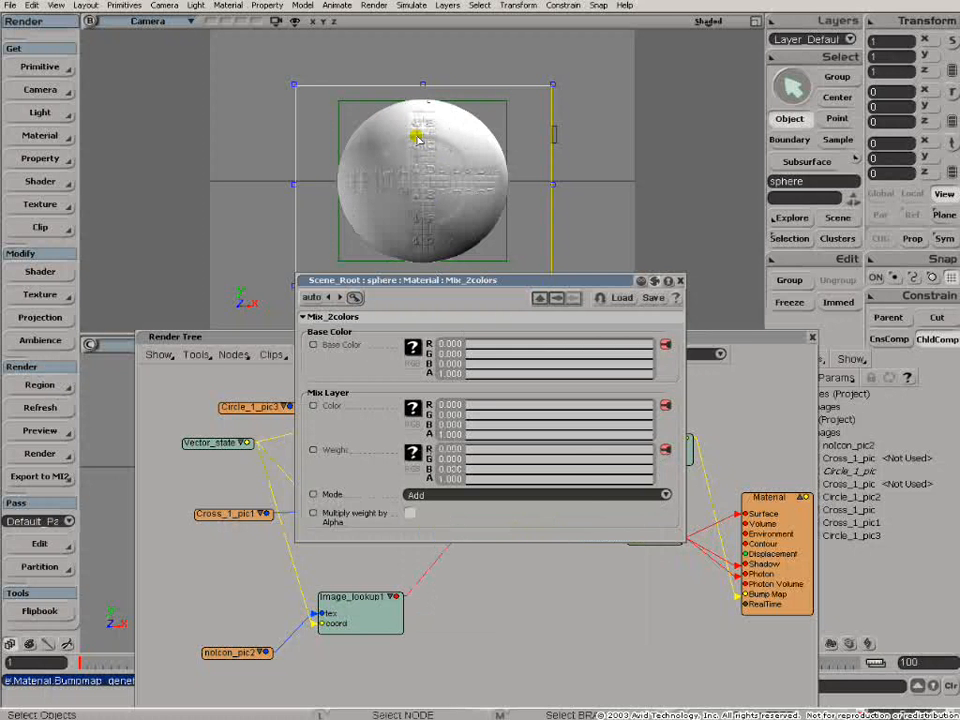
{"action": "left_click", "coordinate": [670, 498]}
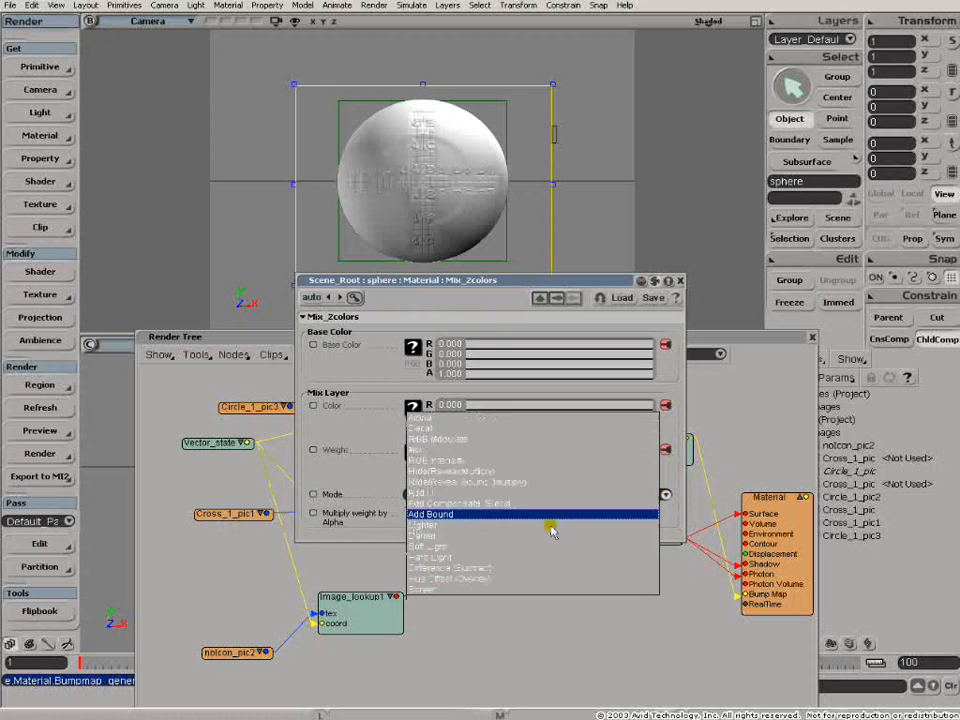
{"action": "left_click", "coordinate": [437, 452]}
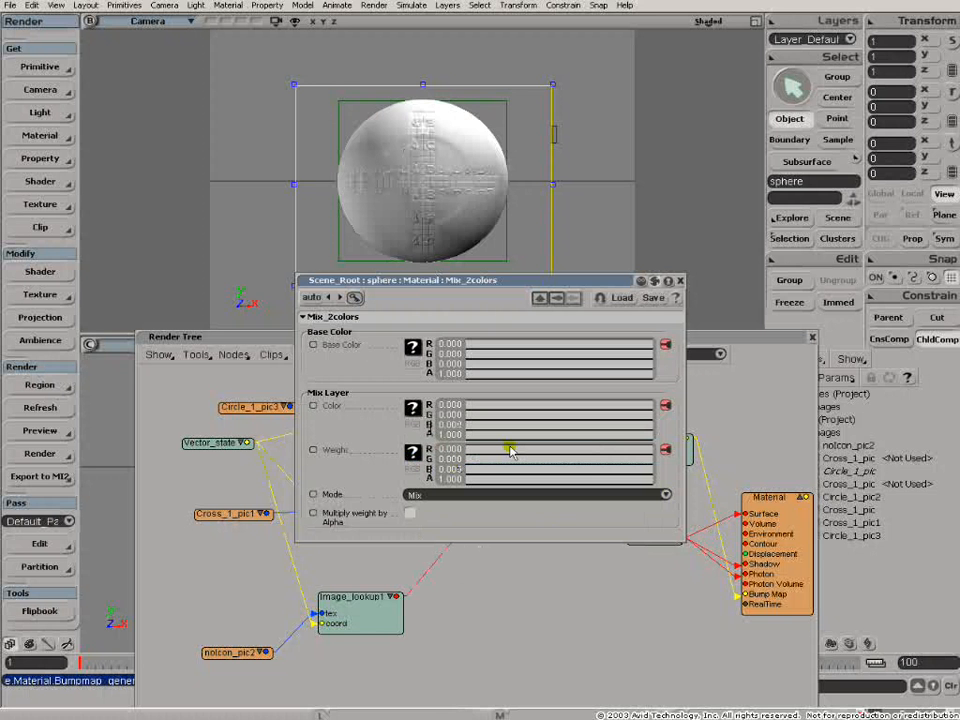
{"action": "left_click", "coordinate": [680, 281]}
Step: Open Image_lookup2's properties to view its settings, and close them again
{"action": "double_click", "coordinate": [393, 399]}
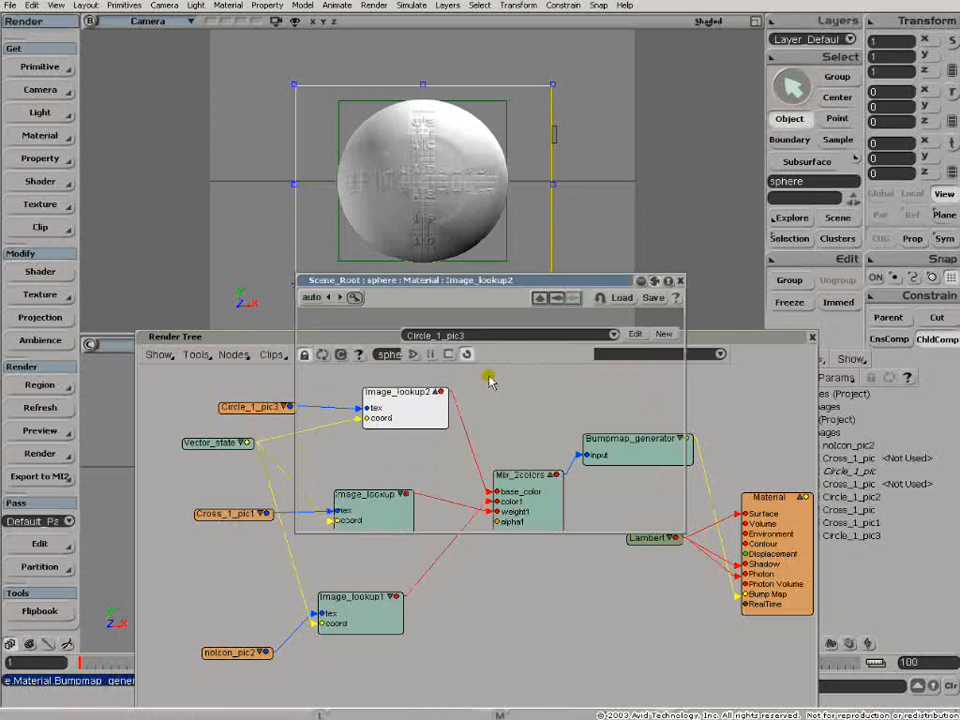
{"action": "left_click", "coordinate": [710, 388]}
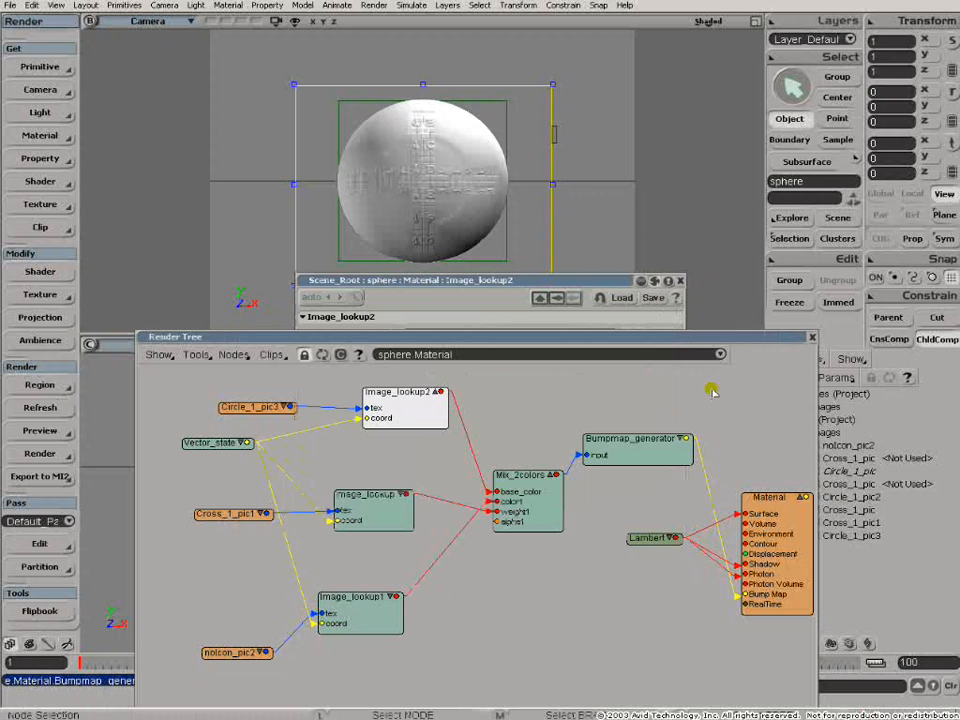
{"action": "left_click", "coordinate": [679, 282]}
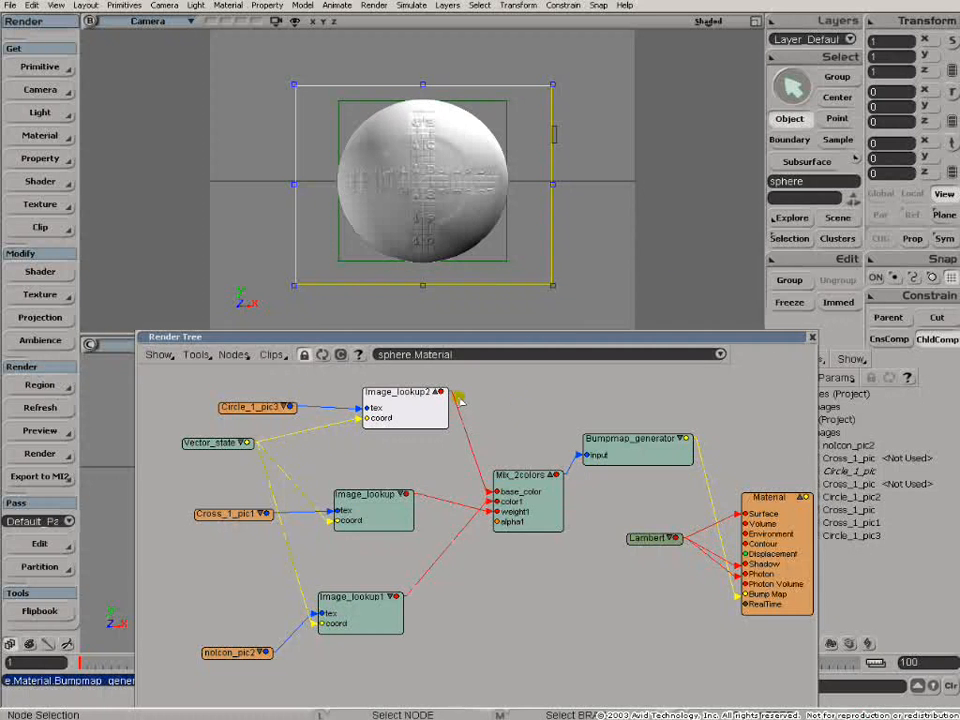
Step: Lower Bumpmap_generator toward Lambert, and shift Circle_1_pic3 and Image_lookup2 farther from Mix_2colors
{"action": "left_click_drag", "start_coordinate": [634, 460], "coordinate": [646, 494]}
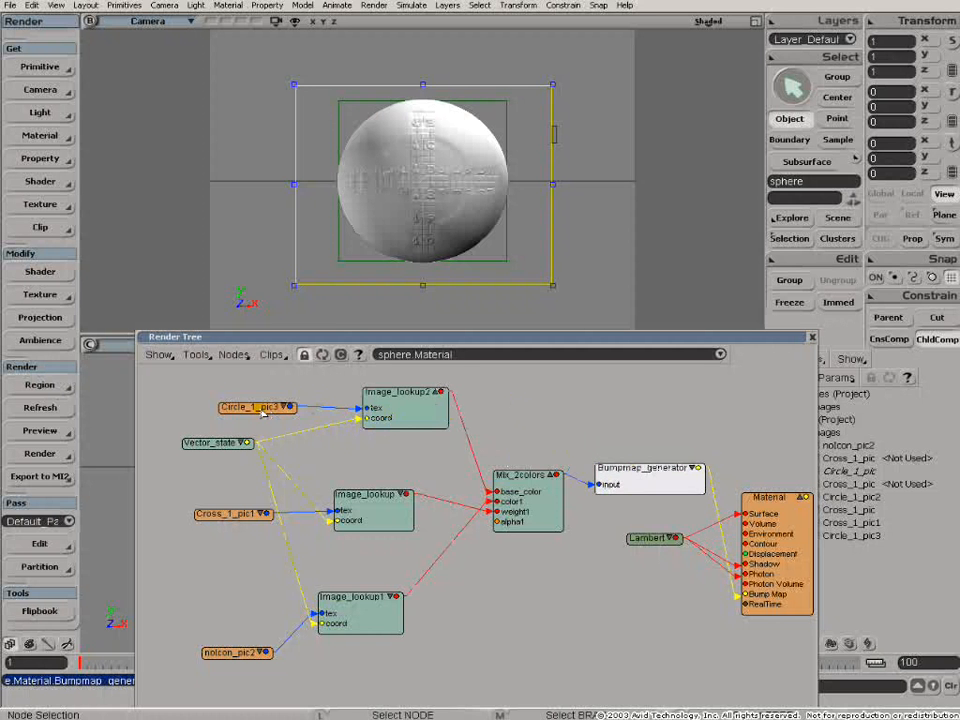
{"action": "left_click_drag", "start_coordinate": [265, 413], "coordinate": [231, 409]}
{"action": "left_click_drag", "start_coordinate": [390, 408], "coordinate": [351, 406]}
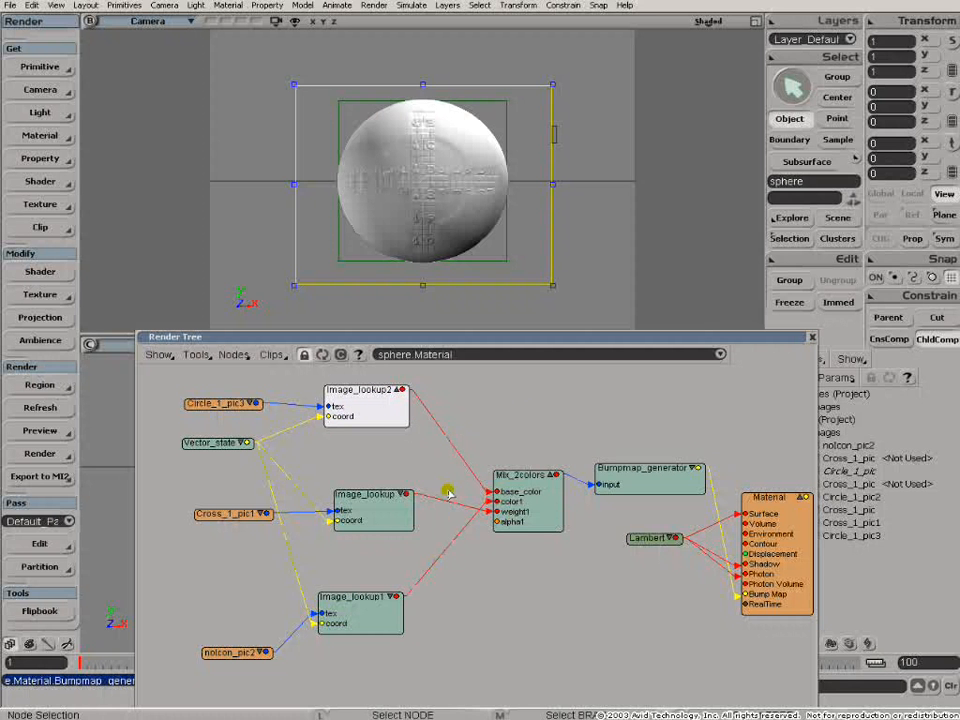
Step: Add a Color Correction node and place it below Mix_2colors, beside Image_lookup1
{"action": "left_click", "coordinate": [231, 355]}
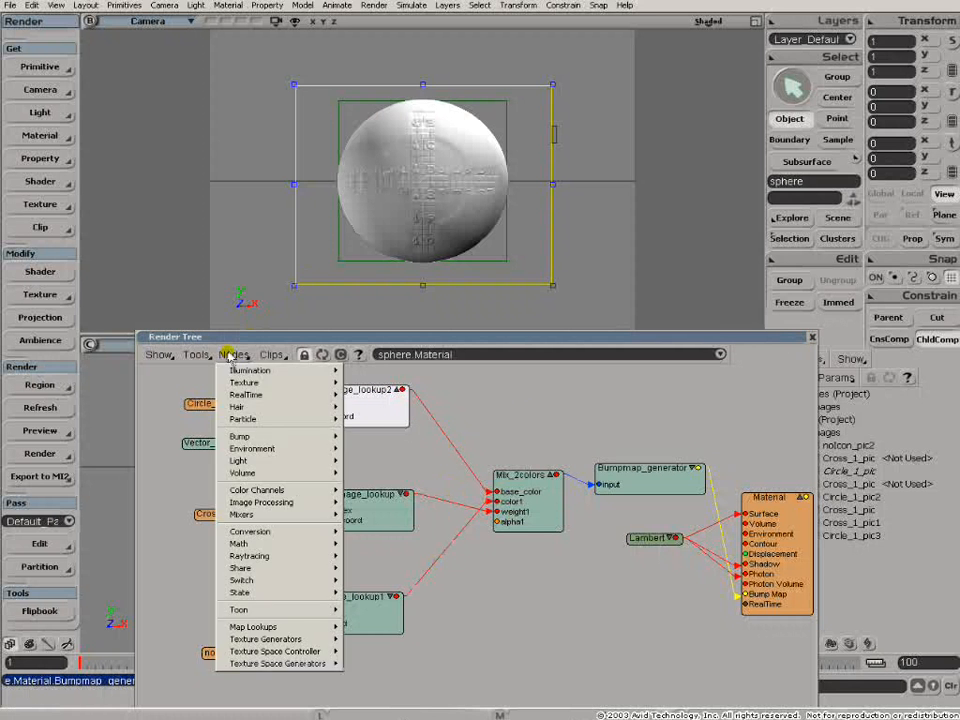
{"action": "mouse_move", "coordinate": [250, 503]}
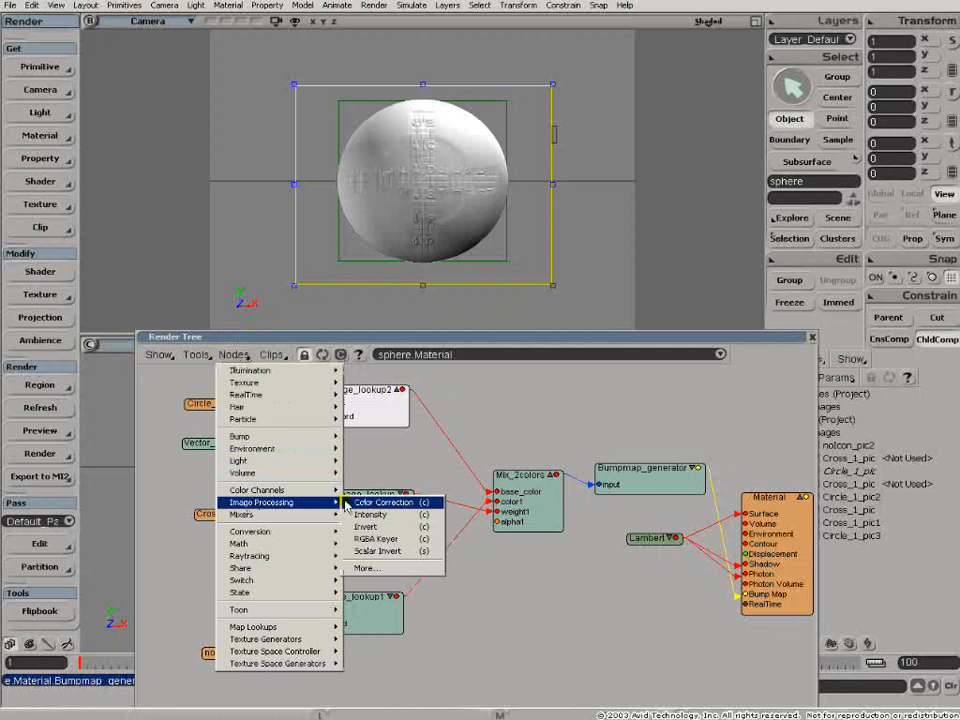
{"action": "left_click", "coordinate": [360, 504]}
{"action": "left_click", "coordinate": [497, 397]}
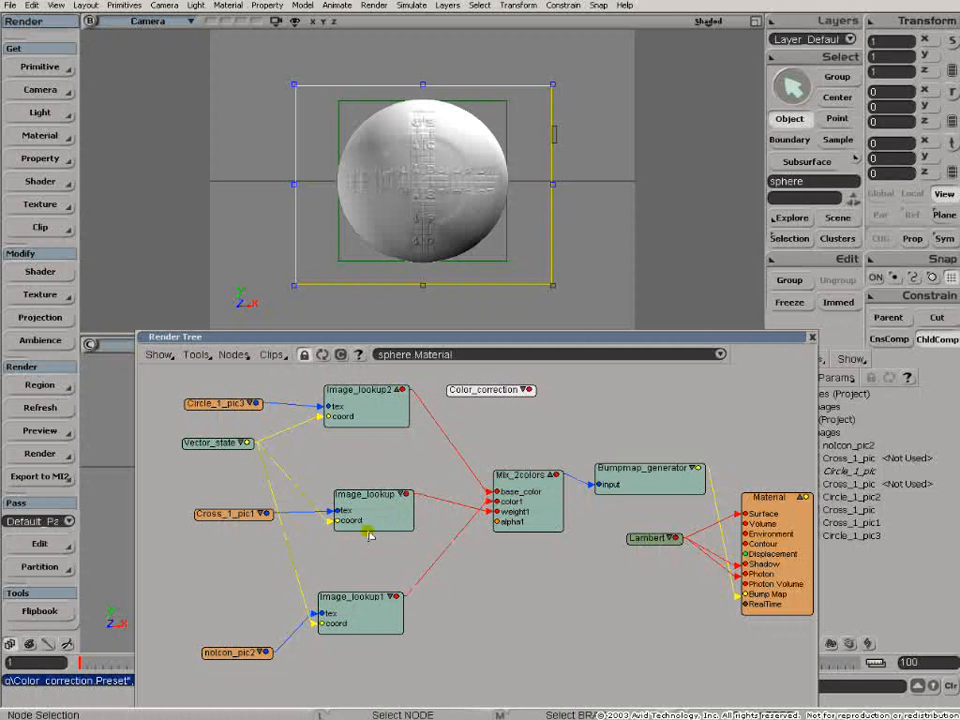
{"action": "left_click_drag", "start_coordinate": [360, 608], "coordinate": [351, 606]}
{"action": "left_click_drag", "start_coordinate": [497, 390], "coordinate": [475, 640]}
Step: Route Image_lookup1 through Color_correction's input and connect the Color_correction output to Mix_2colors' color1 input
{"action": "left_click_drag", "start_coordinate": [387, 595], "coordinate": [429, 640]}
{"action": "left_click", "coordinate": [451, 617]}
{"action": "left_click_drag", "start_coordinate": [505, 637], "coordinate": [500, 502]}
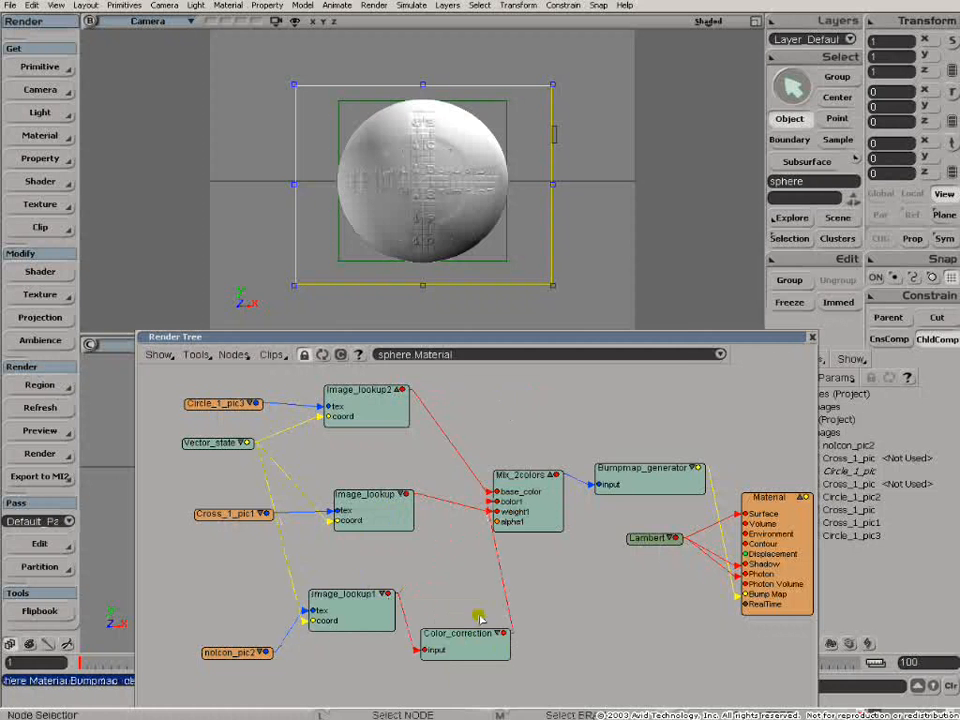
Step: Set Color_correction's Gamma to 2.143 and Level to about -0.3, and close its properties
{"action": "double_click", "coordinate": [465, 640]}
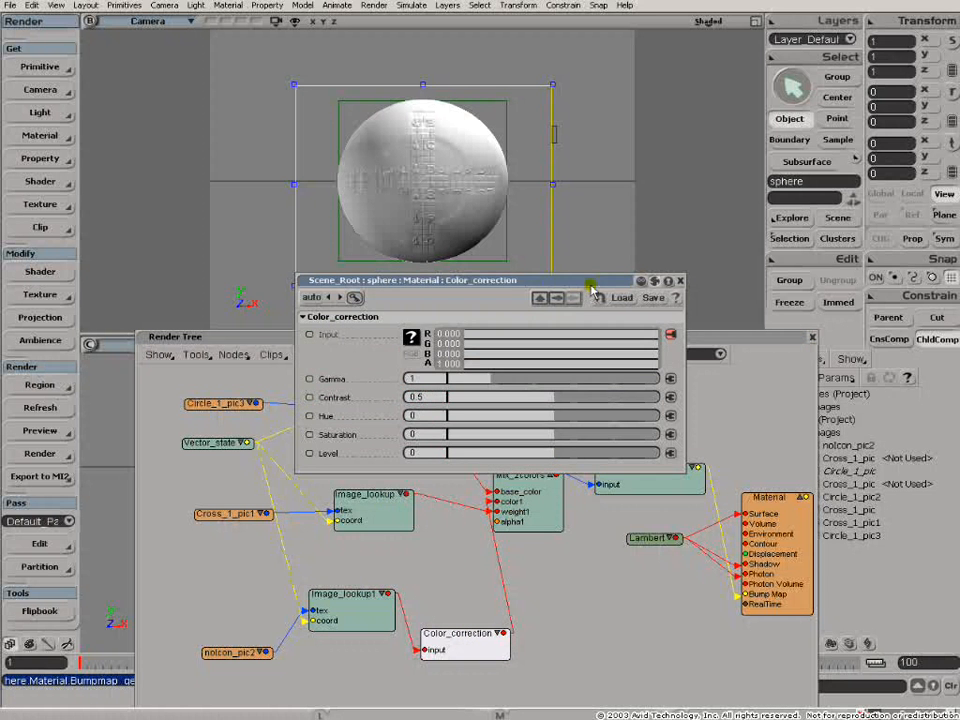
{"action": "left_click_drag", "start_coordinate": [579, 281], "coordinate": [601, 313]}
{"action": "left_click_drag", "start_coordinate": [560, 421], "coordinate": [566, 421]}
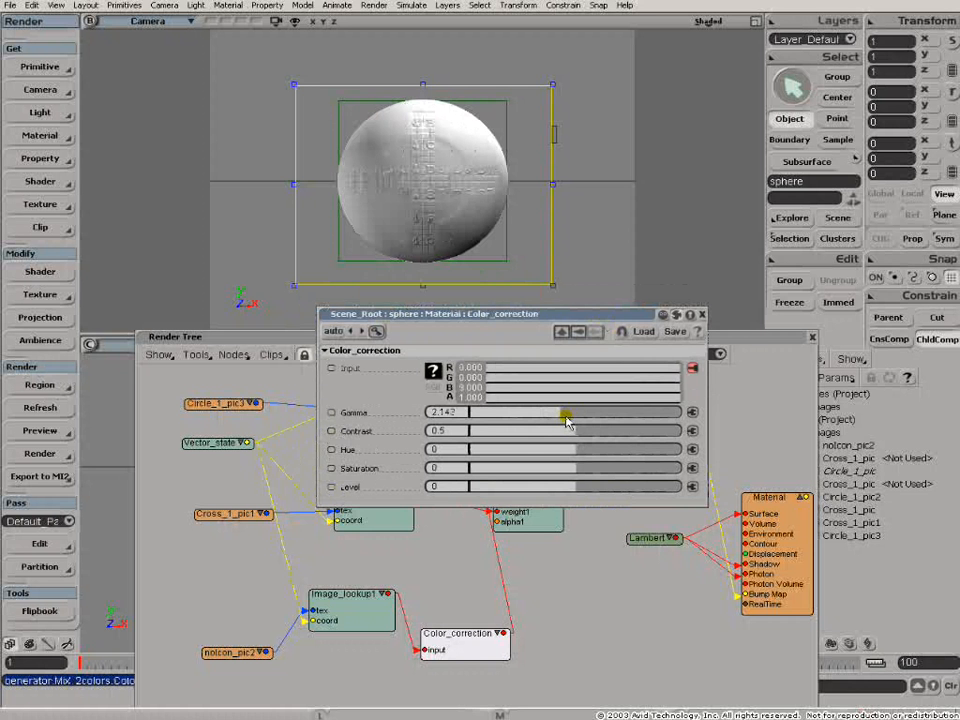
{"action": "left_click_drag", "start_coordinate": [596, 486], "coordinate": [624, 489]}
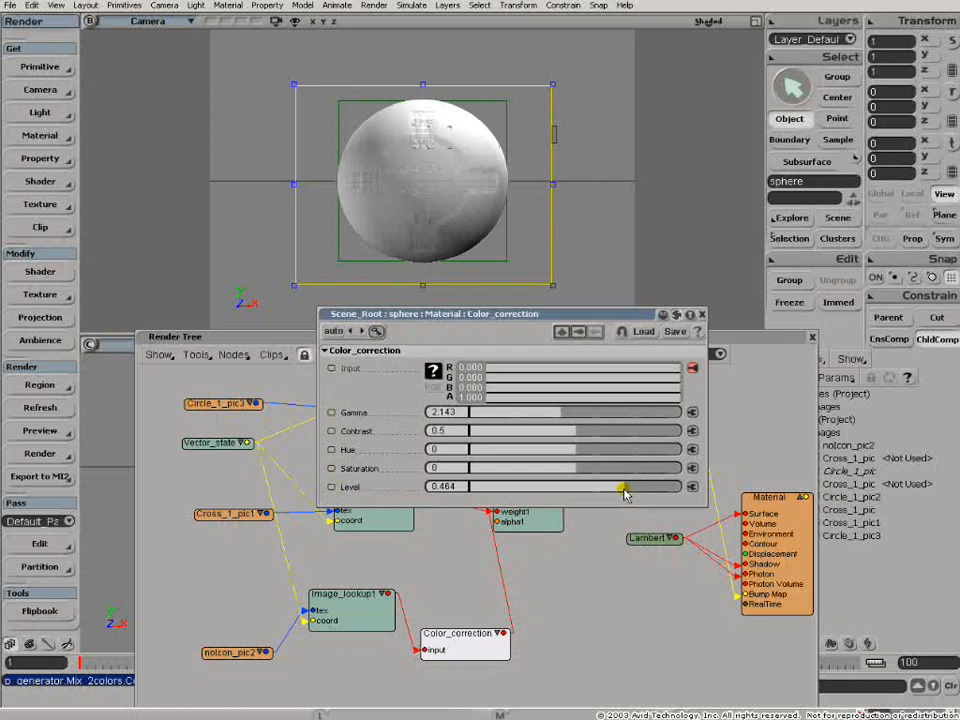
{"action": "left_click_drag", "start_coordinate": [624, 490], "coordinate": [545, 498]}
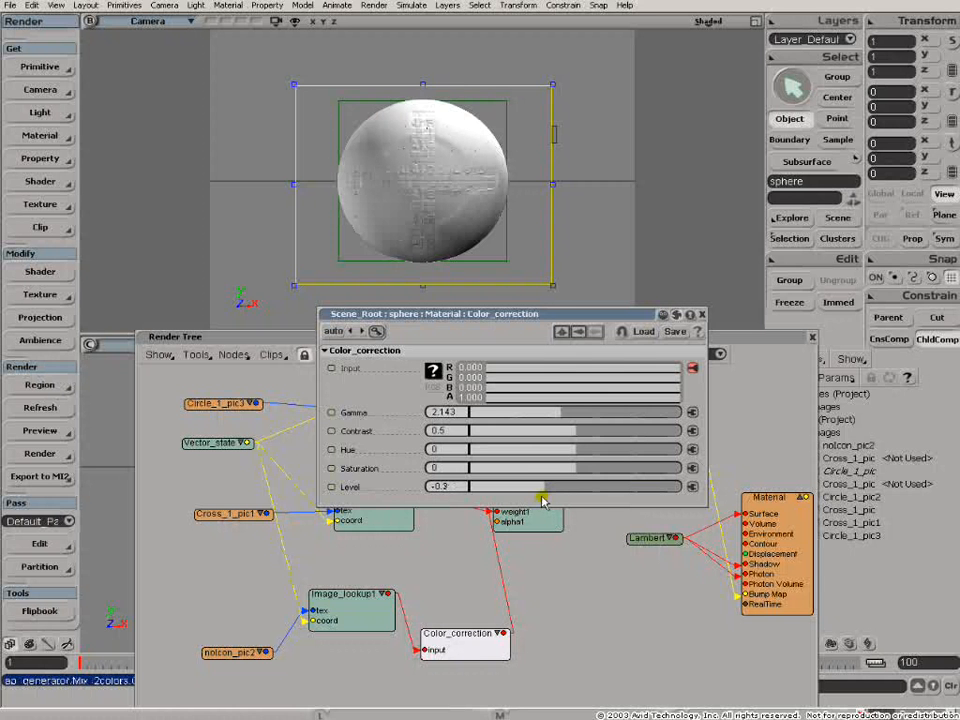
{"action": "left_click", "coordinate": [705, 314]}
Step: Tidy the network by moving Color_correction closer to Mix_2colors, adjusting Image_lookup2 and Mix_2colors, and shifting Vector_state away from the lookups
{"action": "left_click_drag", "start_coordinate": [465, 642], "coordinate": [446, 556]}
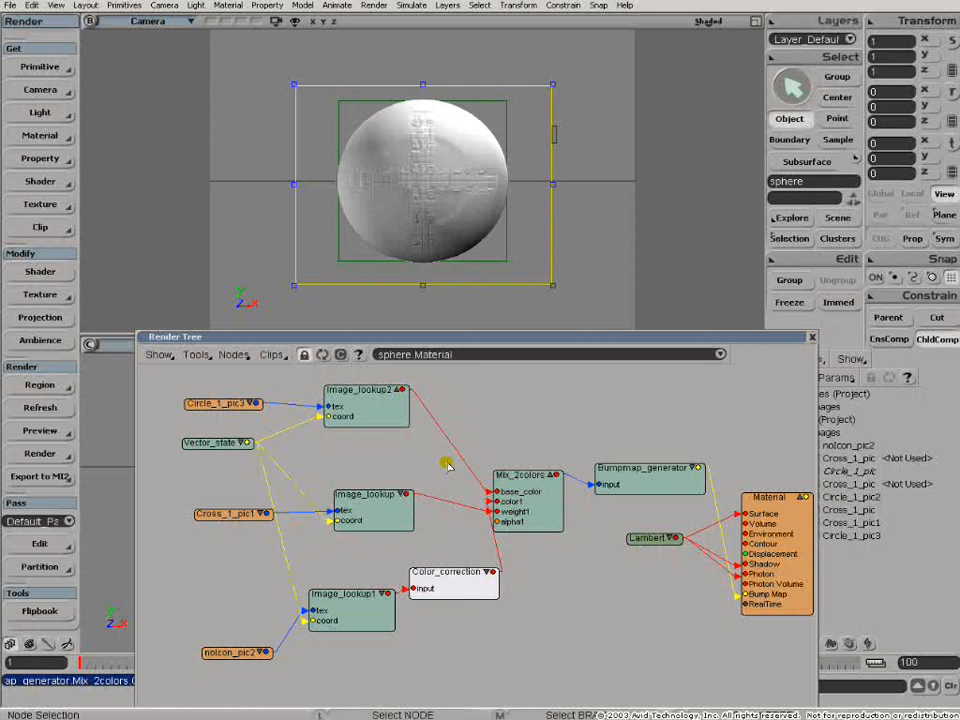
{"action": "left_click_drag", "start_coordinate": [352, 416], "coordinate": [370, 434]}
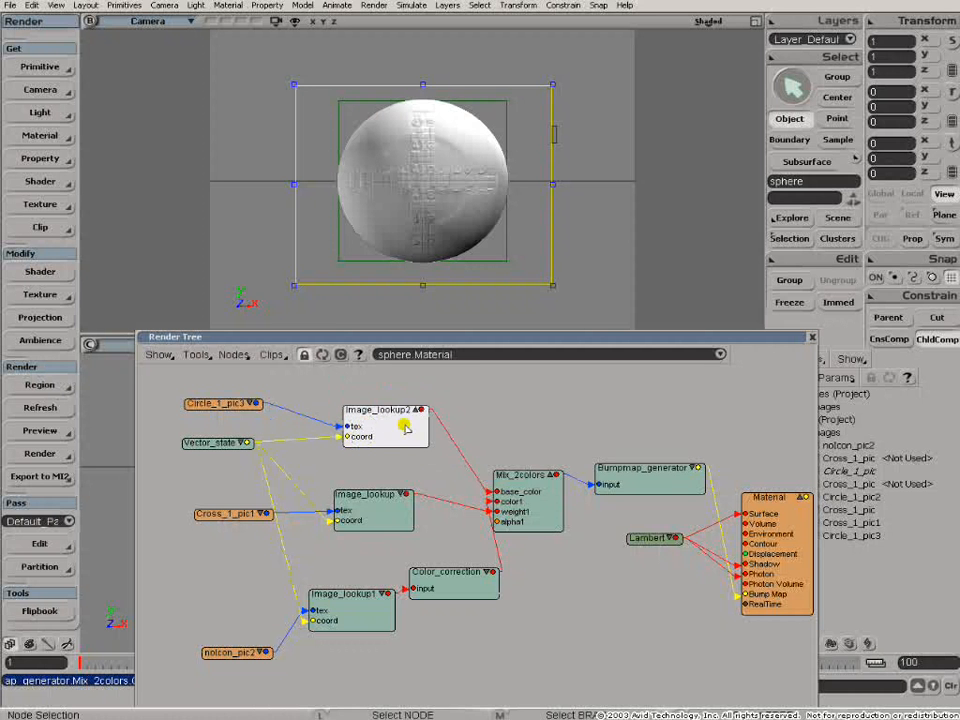
{"action": "left_click_drag", "start_coordinate": [392, 435], "coordinate": [370, 428]}
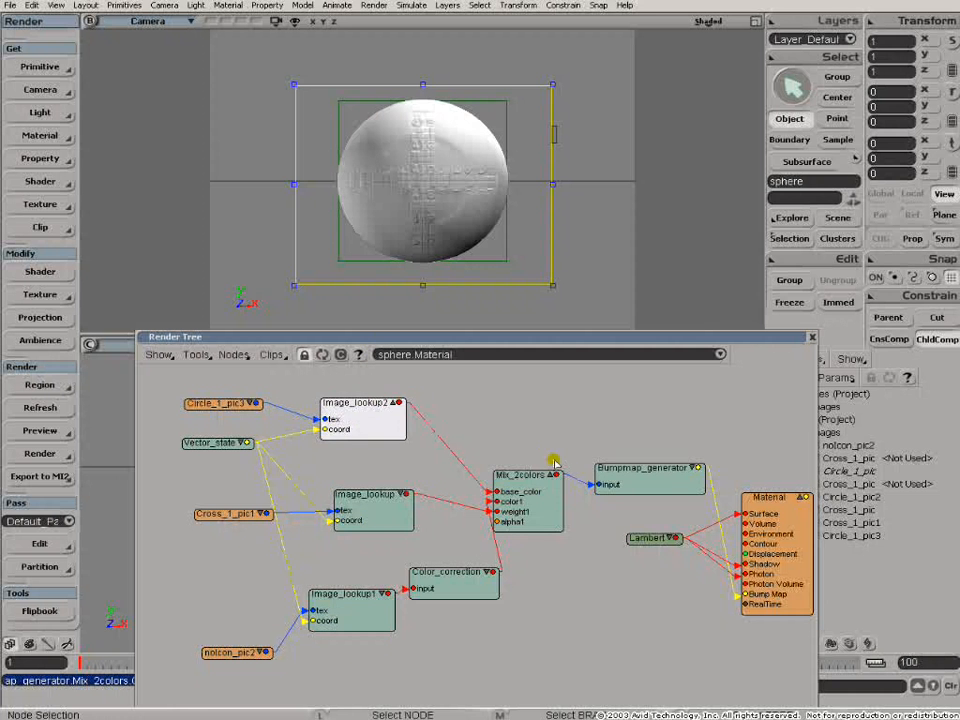
{"action": "left_click_drag", "start_coordinate": [537, 482], "coordinate": [541, 480]}
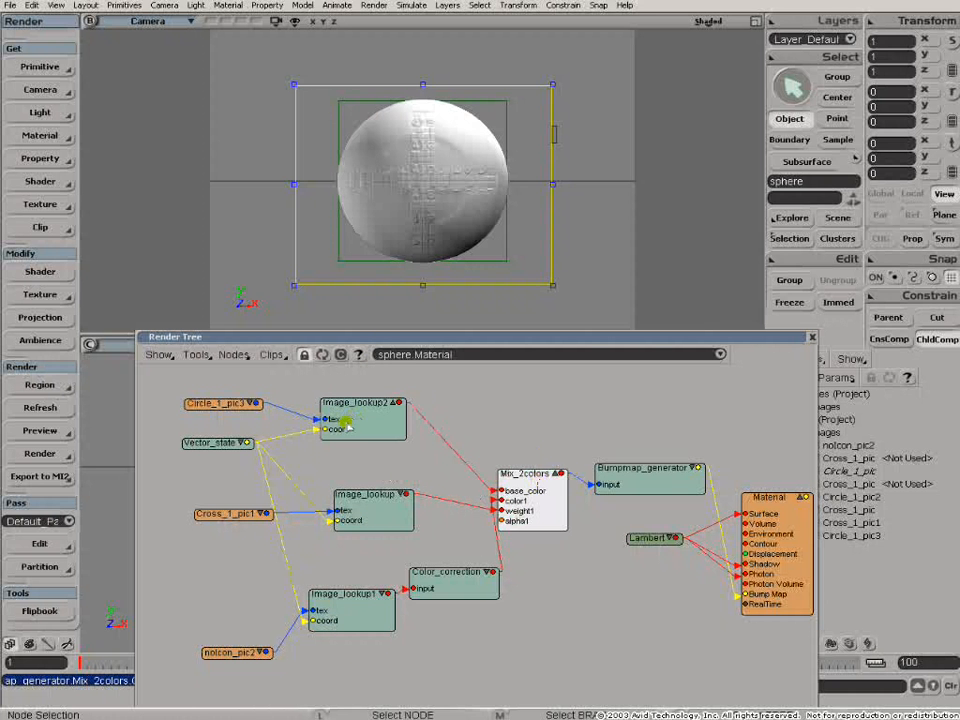
{"action": "left_click_drag", "start_coordinate": [222, 446], "coordinate": [188, 475]}
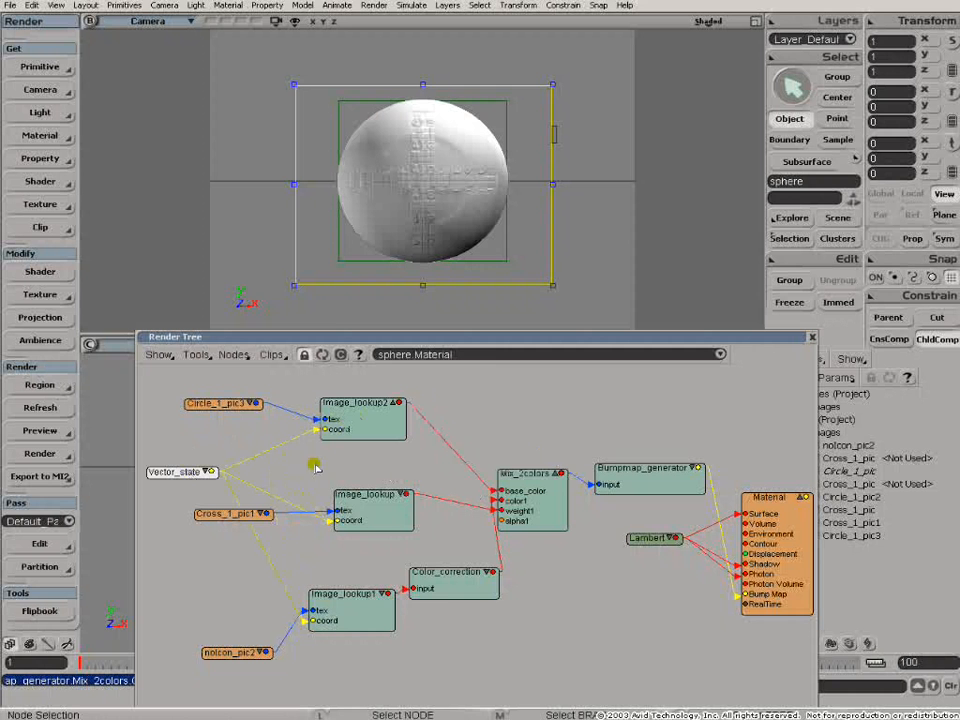